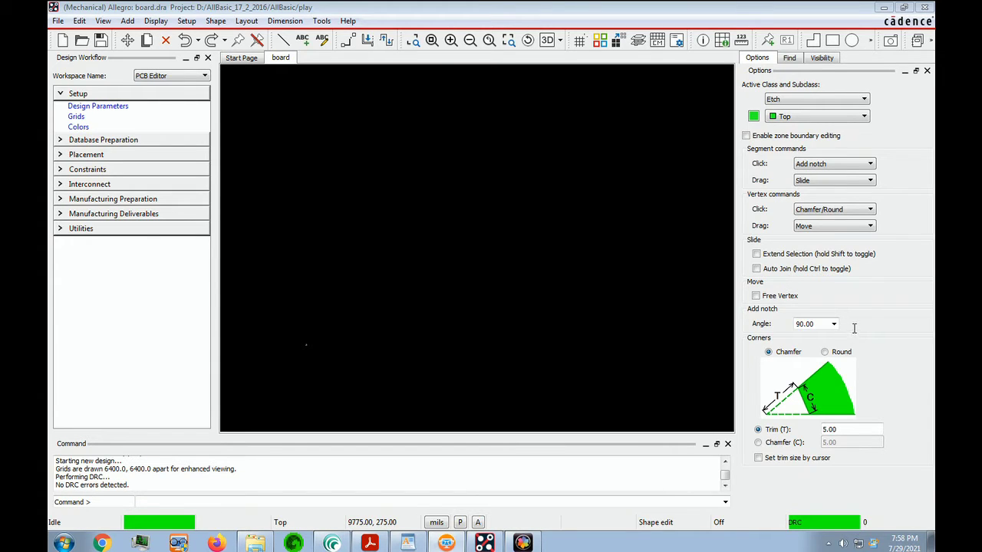
- Create a new drawing named outline with the drawing type Mechanical symbol
click(58, 20)
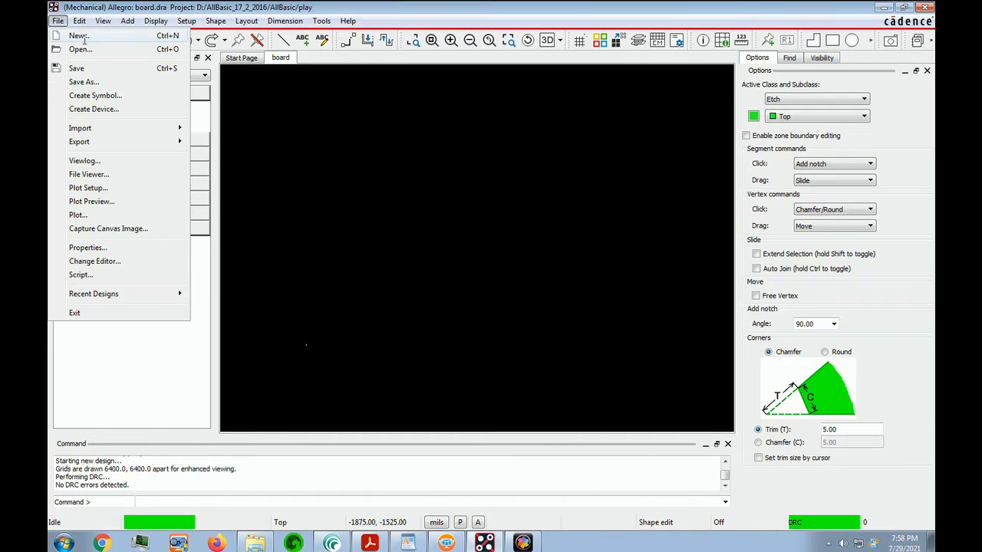
click(80, 36)
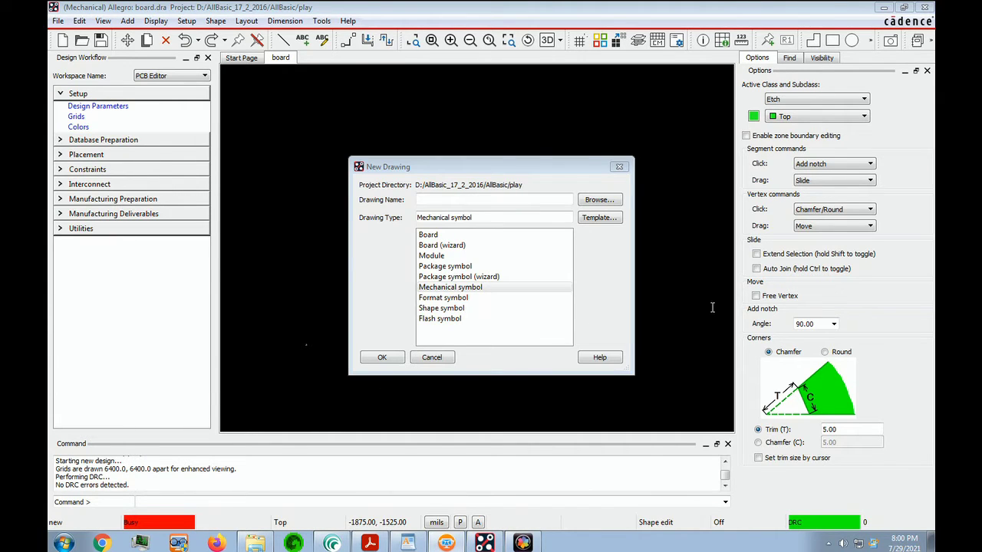
click(485, 201)
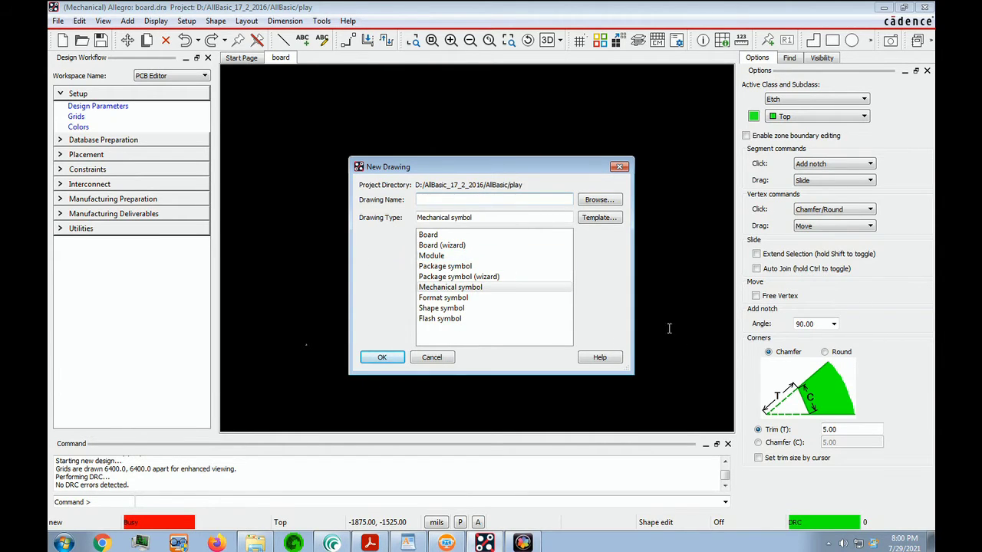
click(857, 323)
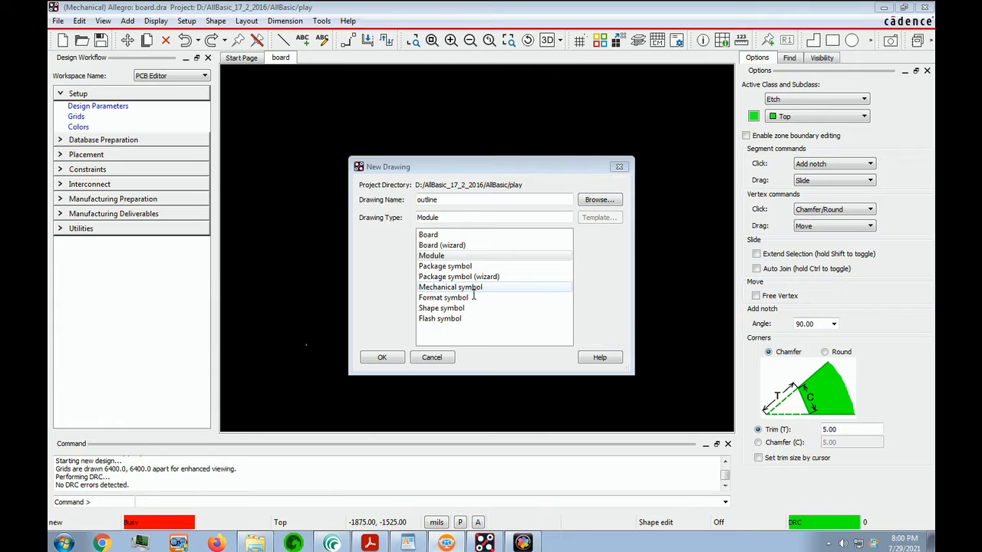
click(473, 290)
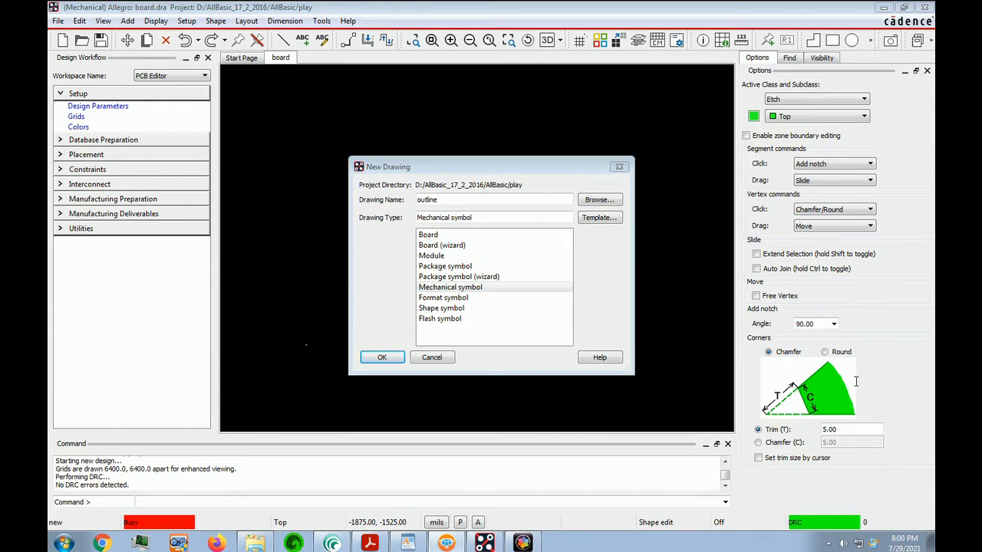
click(382, 357)
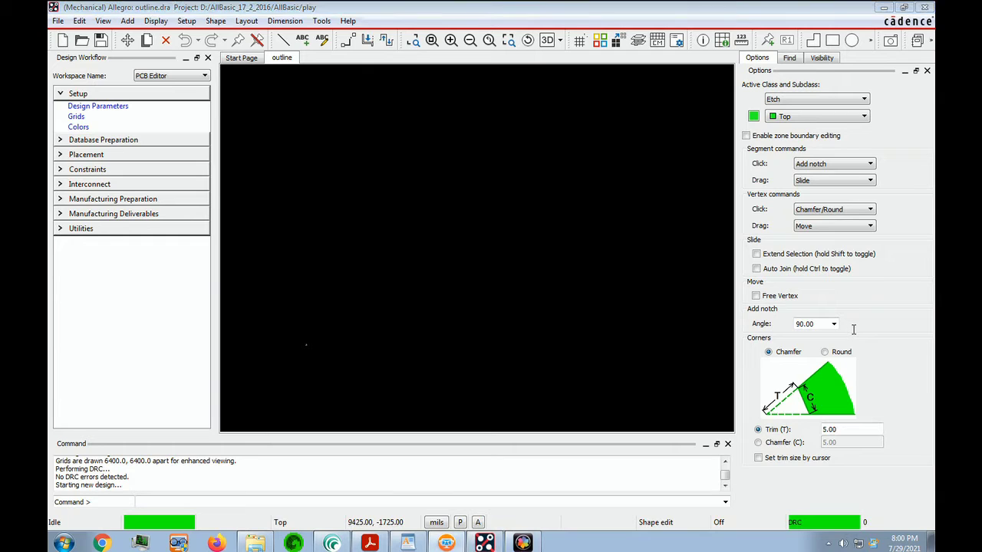
click(529, 426)
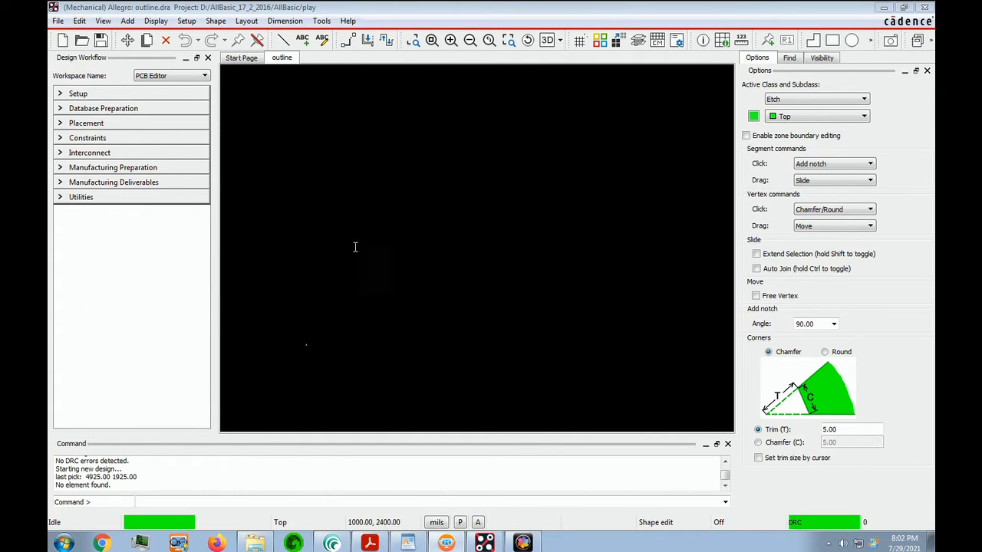
- Open the design parameters and review the Display, Flow Planning and Design settings, including units, extents and symbol type
click(88, 94)
click(98, 105)
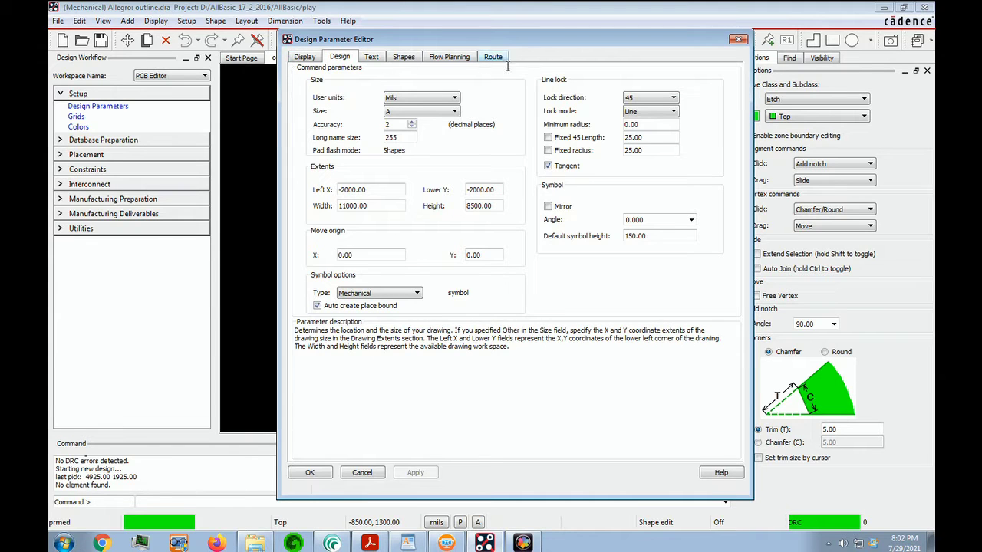
click(305, 56)
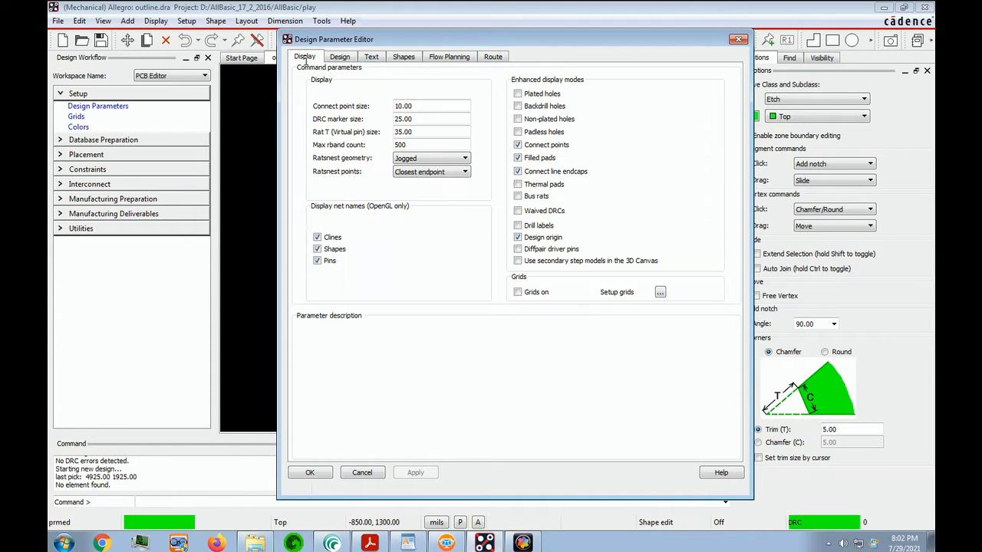
click(459, 58)
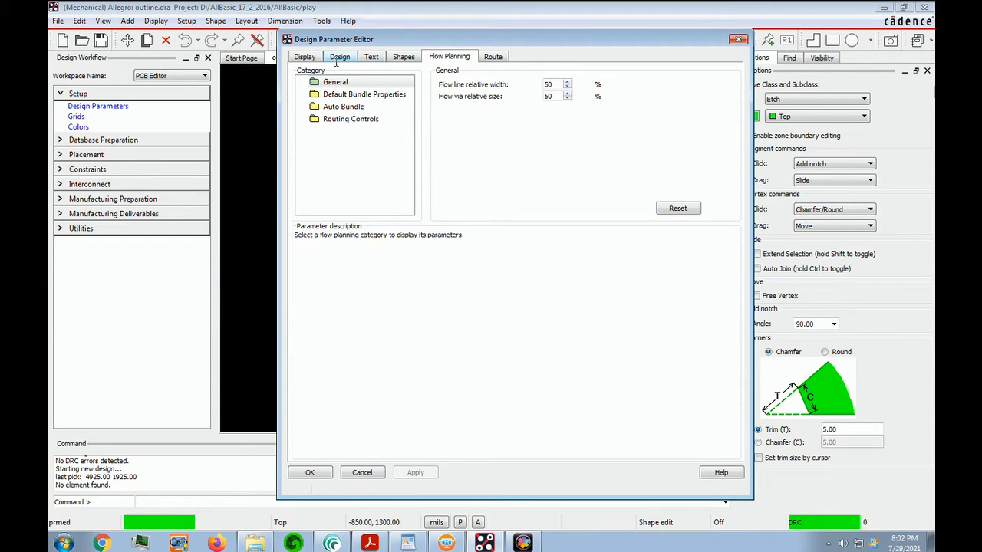
click(339, 58)
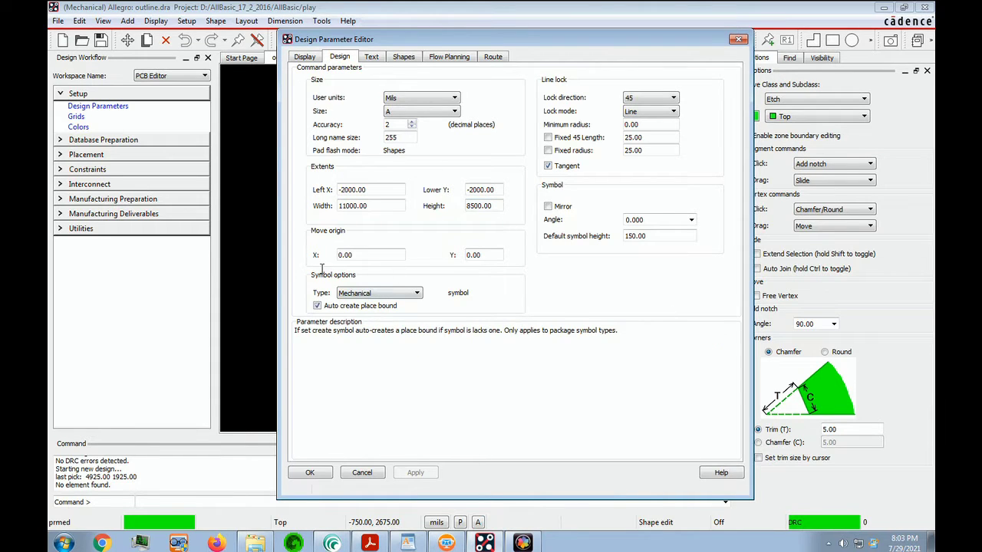
click(388, 259)
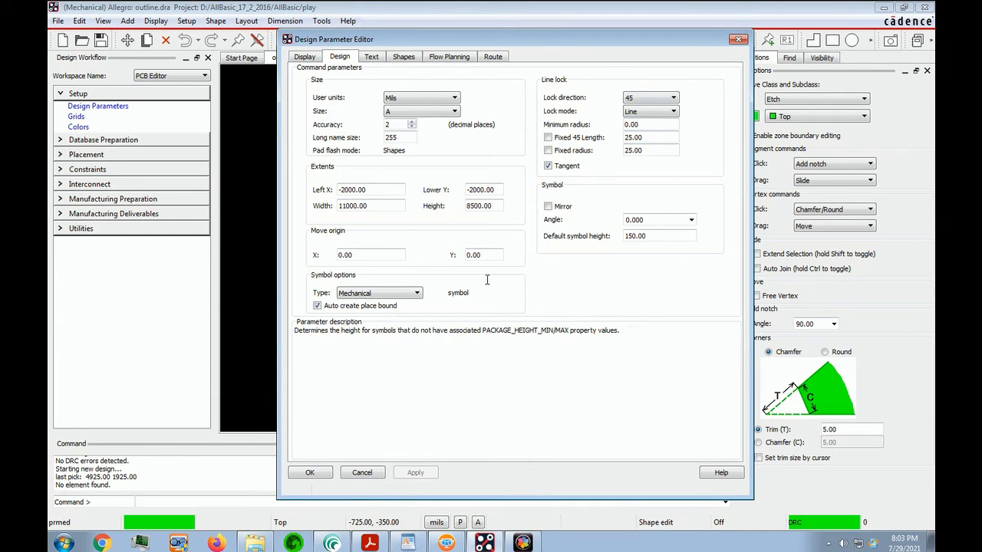
click(320, 476)
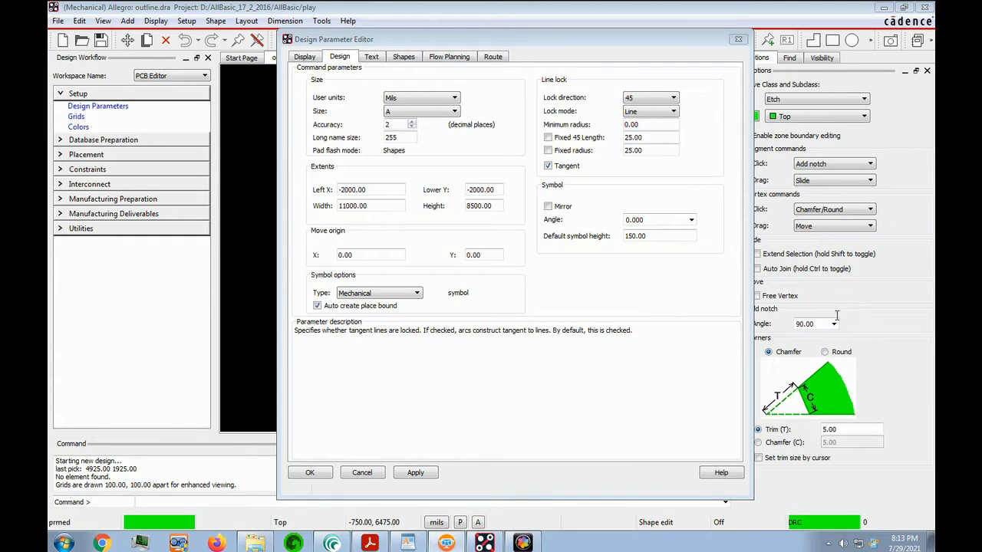
- Turn on the grid display and set the Non-Etch grid spacing to 25.00 mils in both x and y
key(ctrl+shift+Tab)
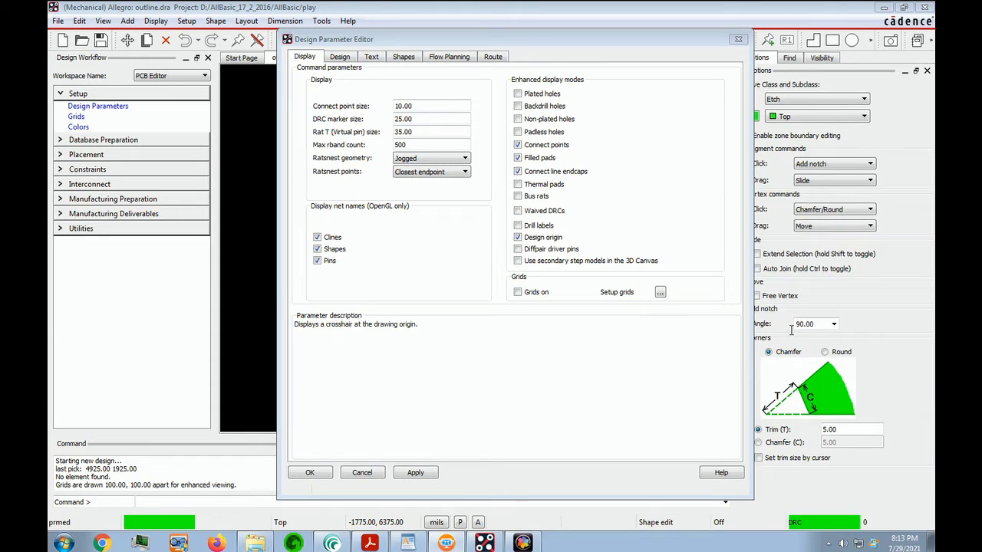
click(518, 293)
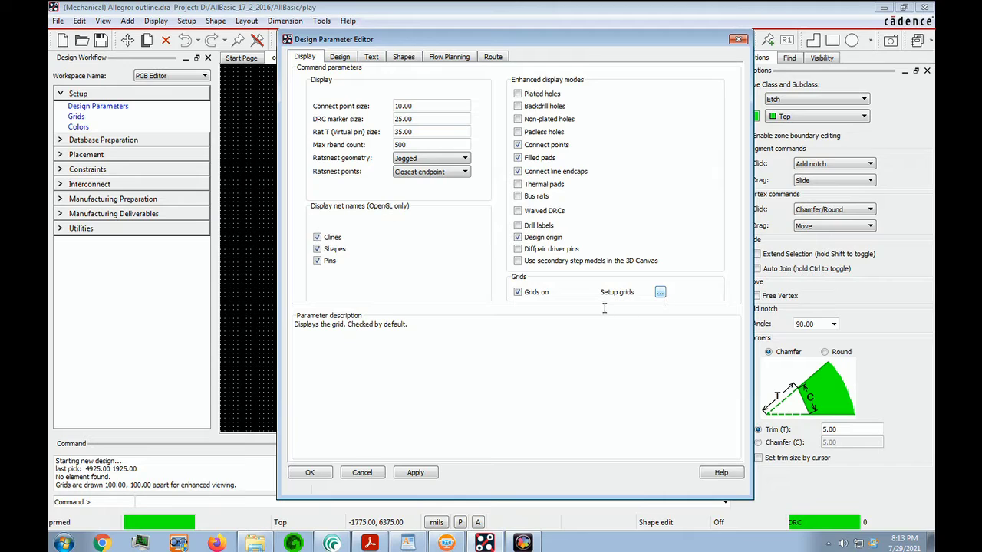
click(660, 293)
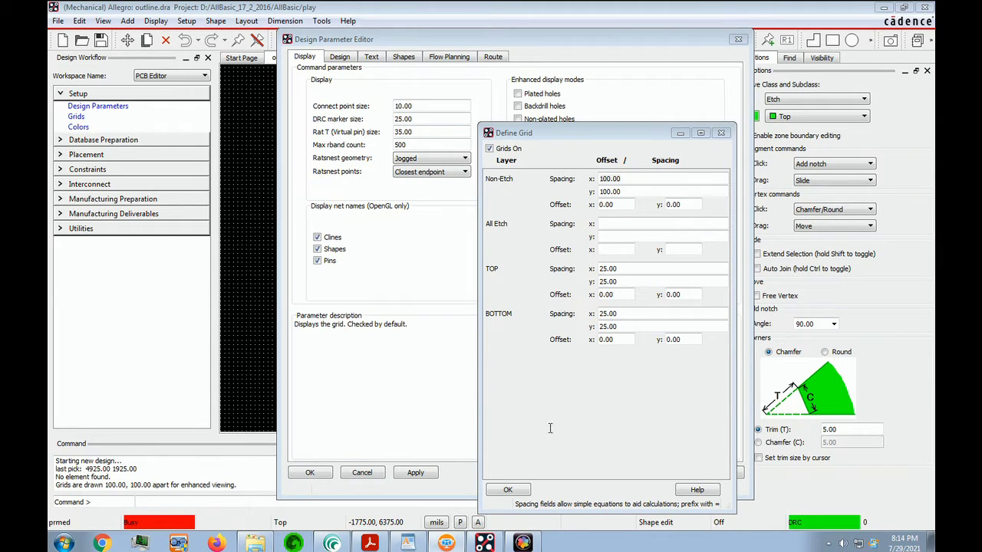
click(646, 190)
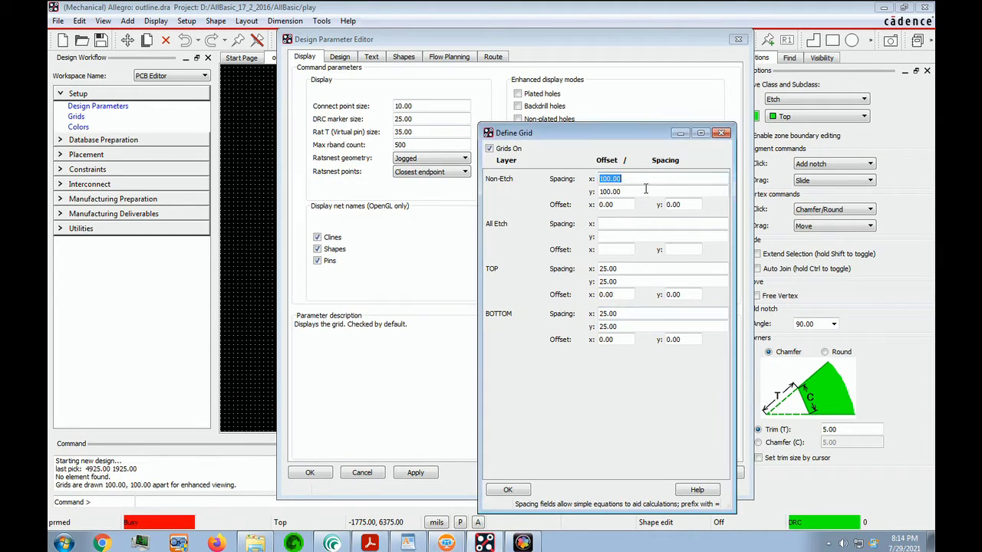
key(shift+Tab)
text(25.00)
key(Tab)
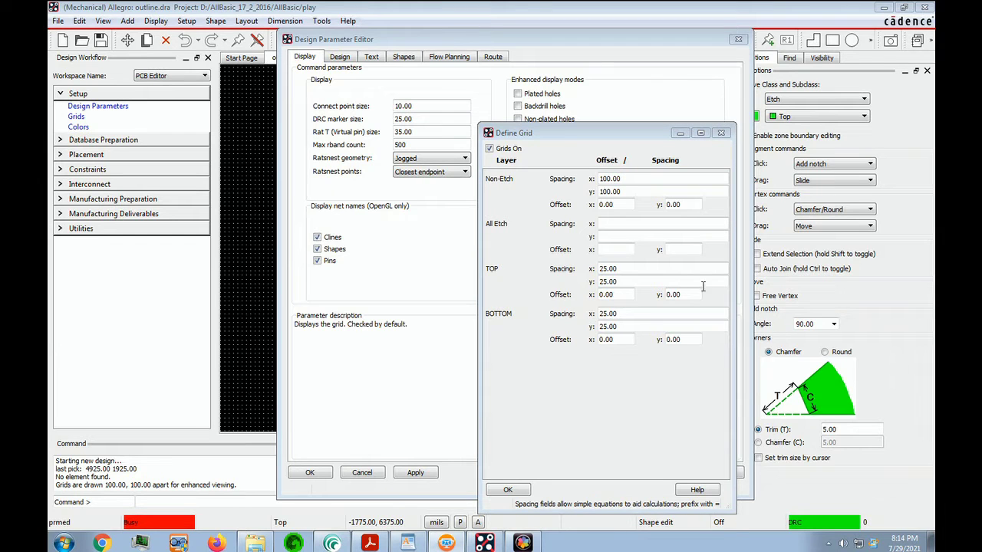
text(25.00)
key(Tab)
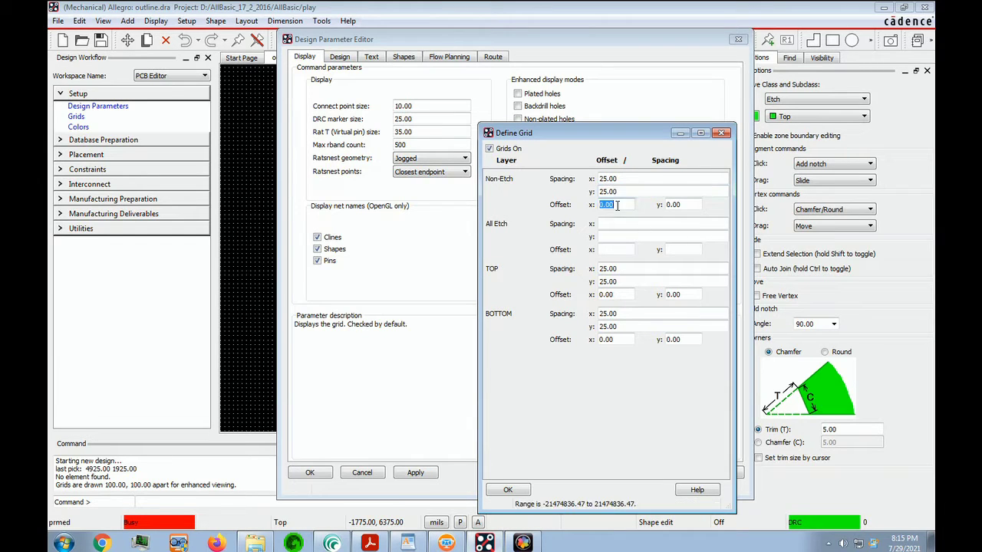
click(807, 340)
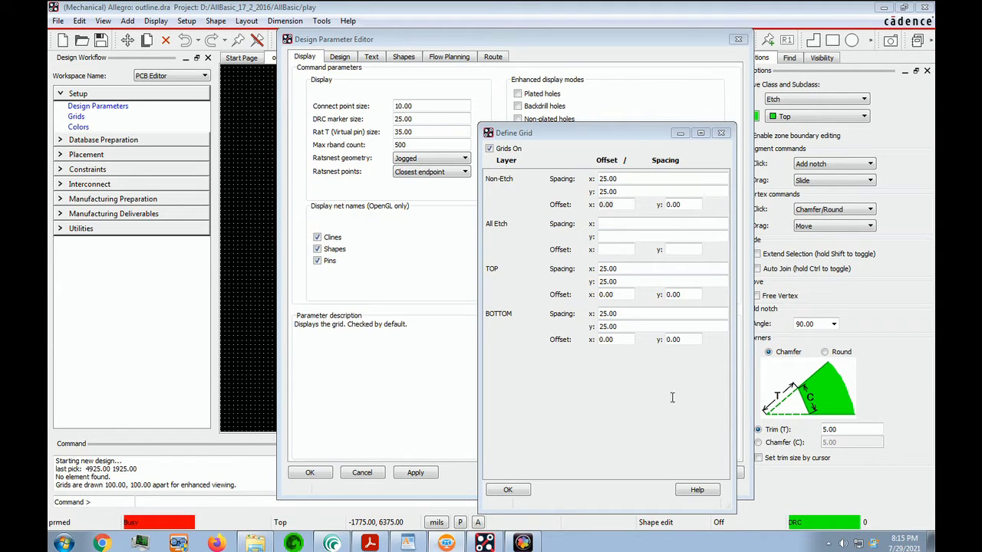
click(440, 443)
click(310, 473)
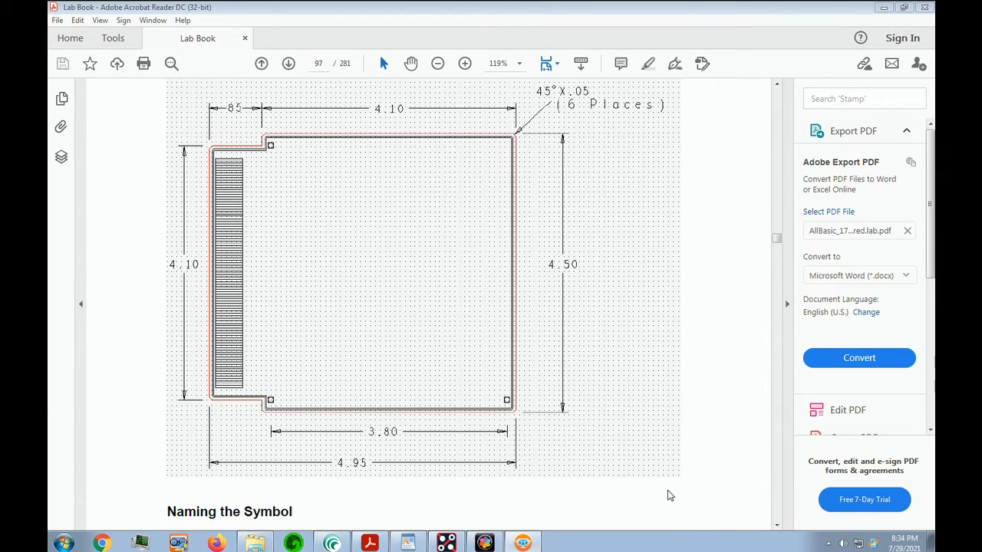
- Start a polygon shape in Allegro on Board Geometry / Design_Outline with Unfilled shape fill and Line Orthogonal segments
key(alt+Tab)
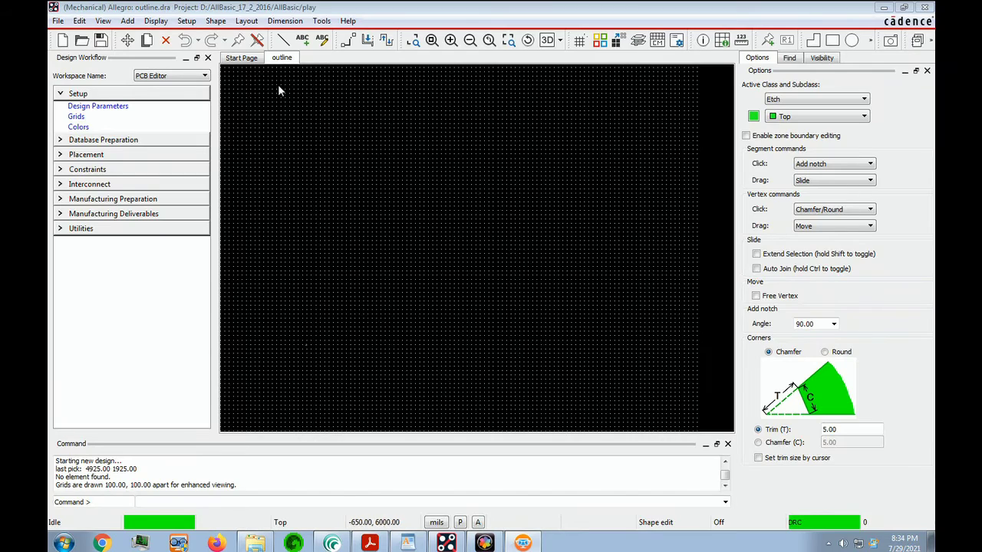
click(215, 21)
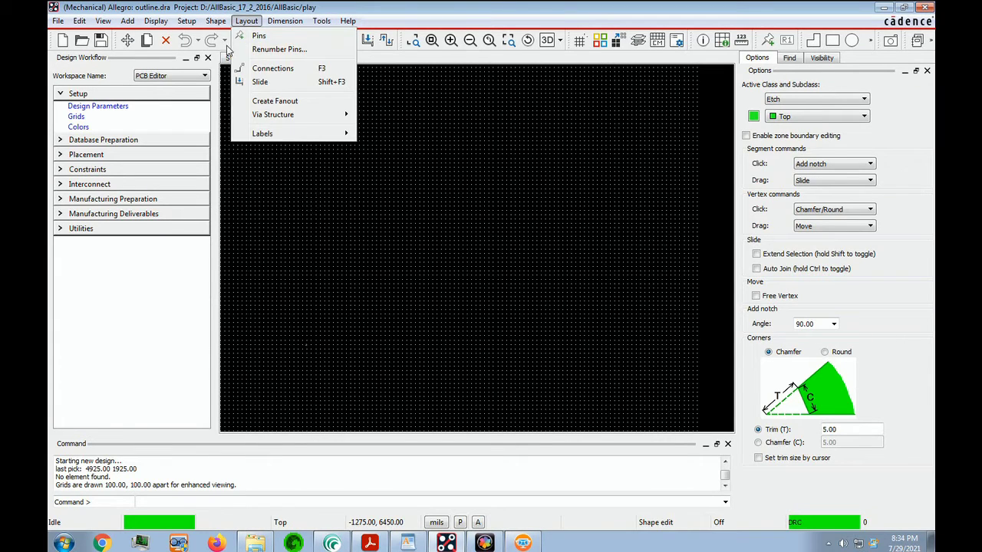
click(229, 49)
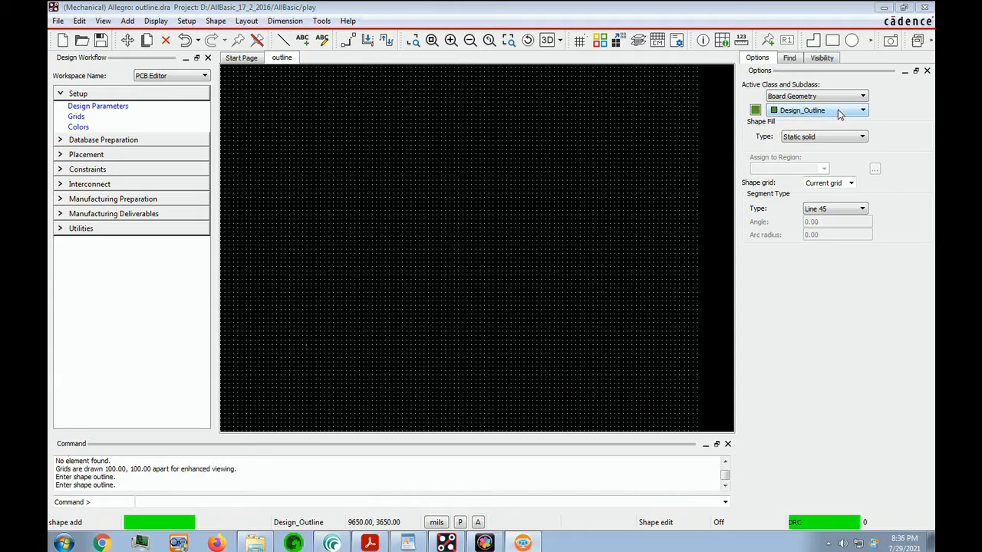
click(794, 138)
click(863, 137)
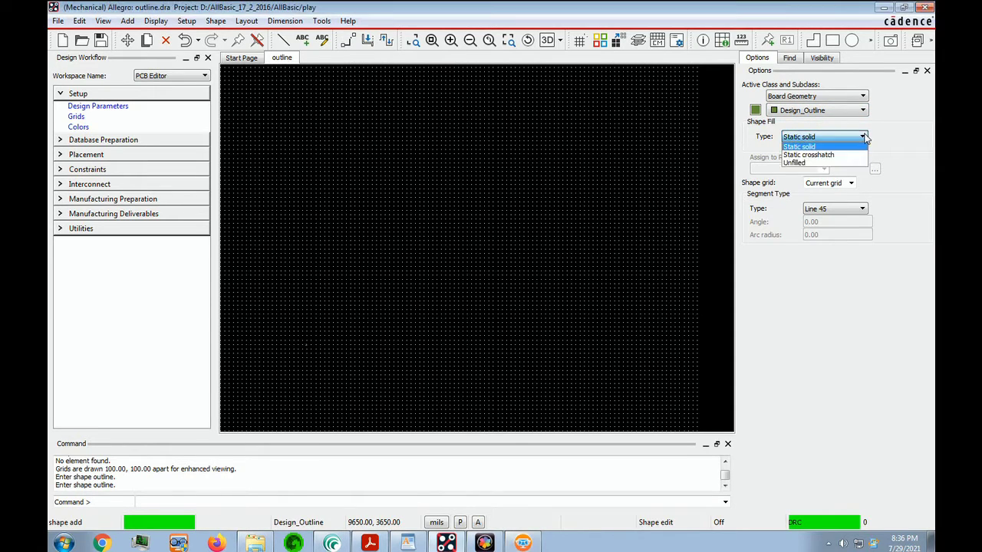
click(796, 165)
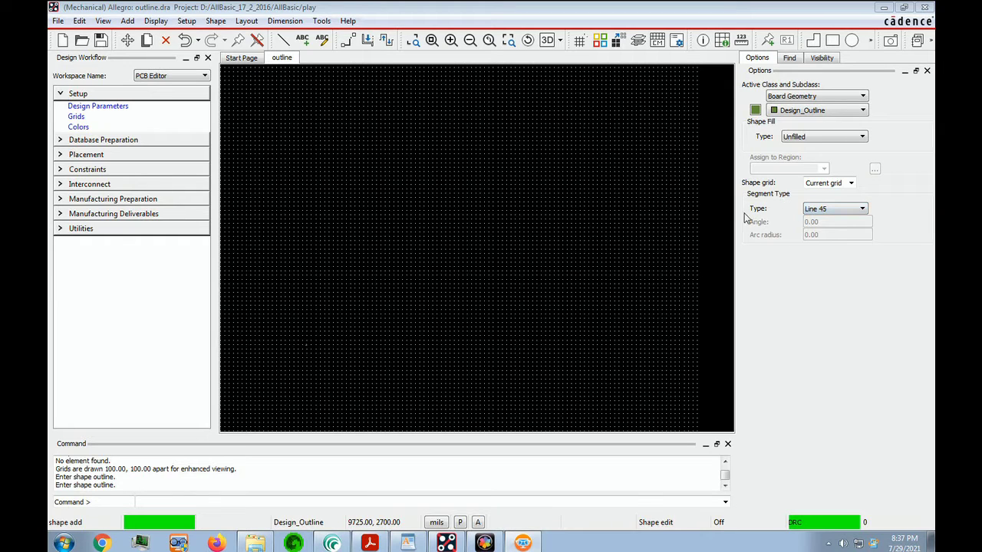
click(861, 210)
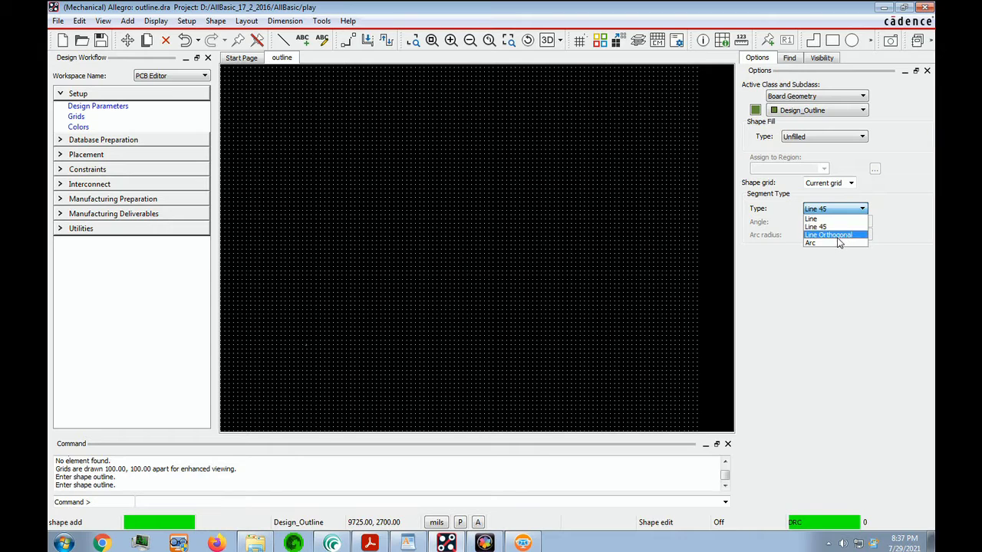
click(837, 235)
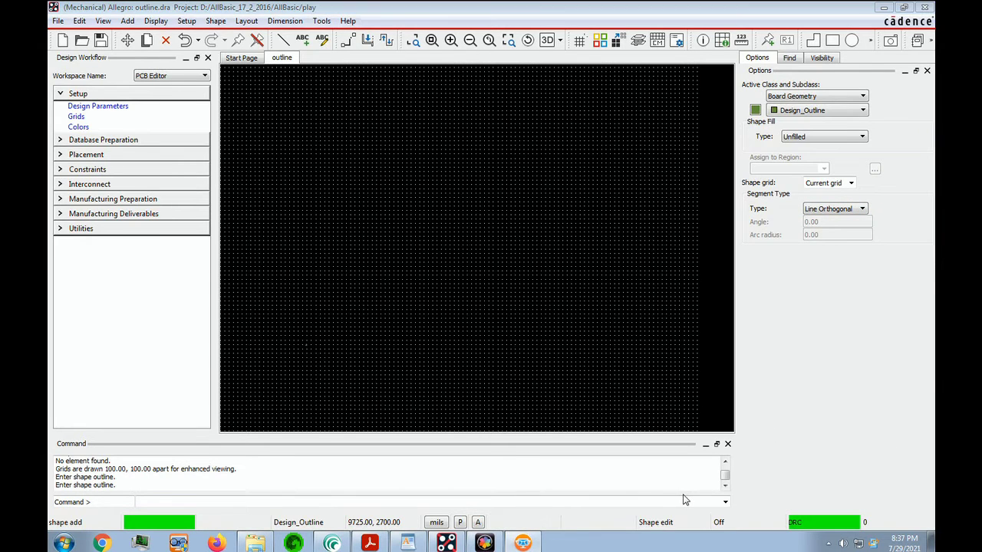
- Check the board dimensions in the Lab Book in Acrobat Reader, return to Allegro and start the outline at x -1000 0
click(370, 543)
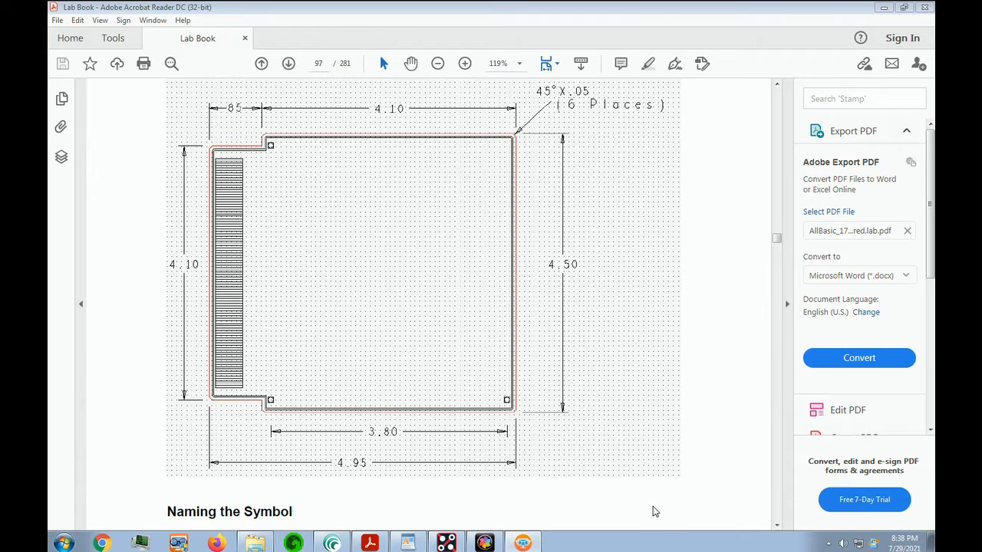
click(408, 543)
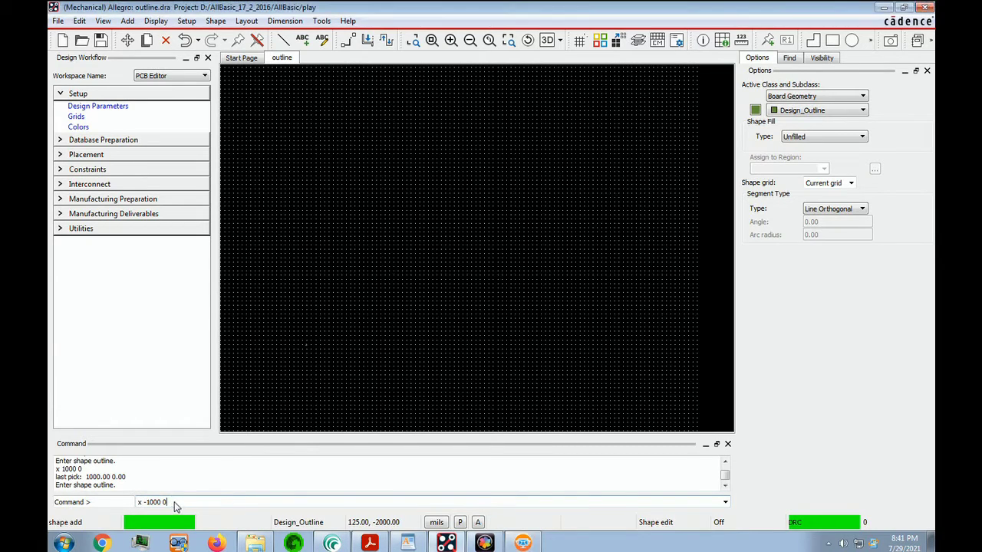
key(Return)
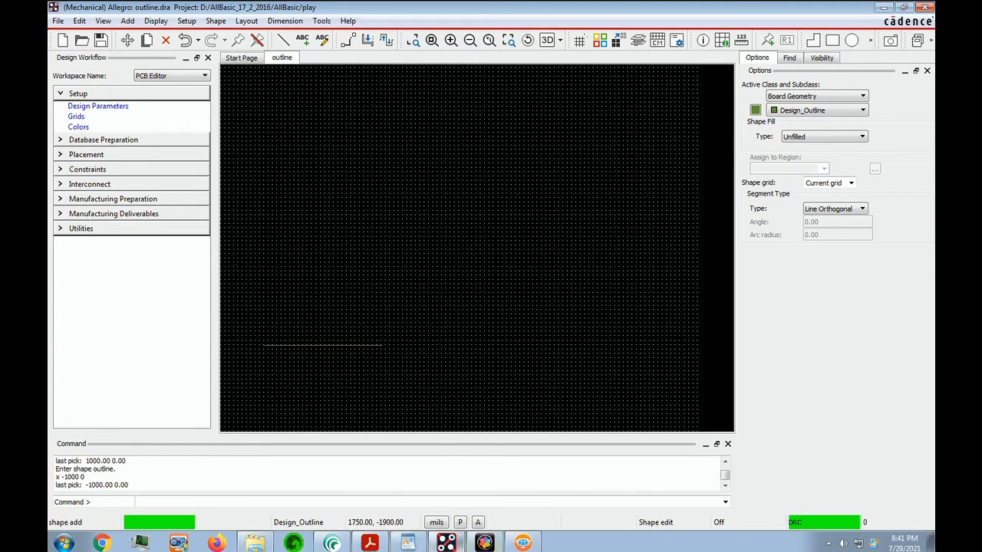
- Consult the Lab Book drawing in Acrobat Reader again, return to Allegro and add the first outline segment with ix 850
click(369, 544)
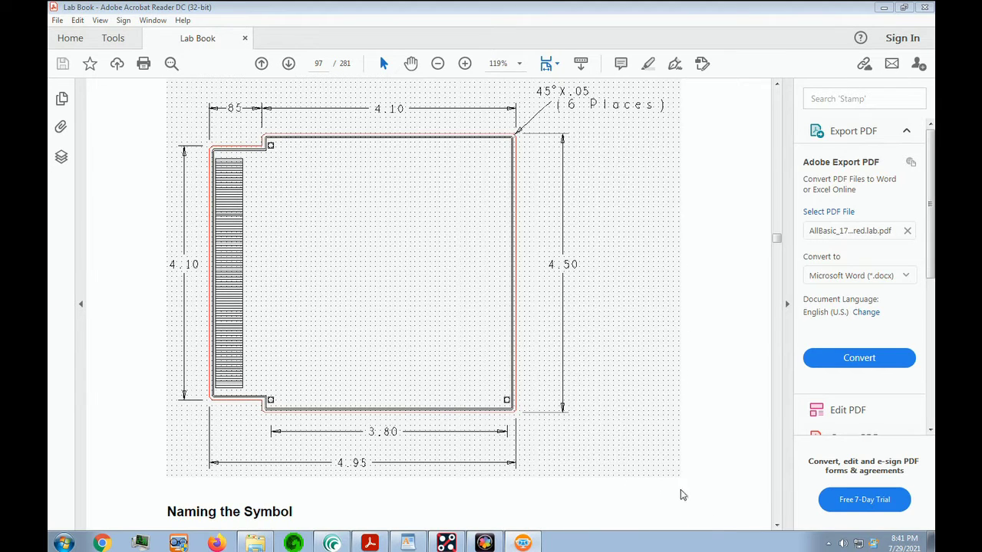
key(alt+Tab)
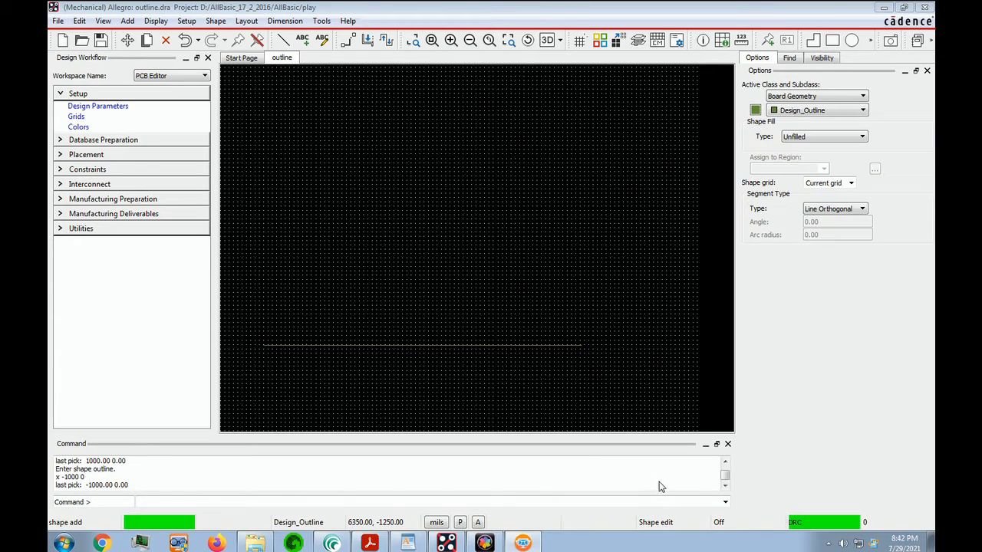
text(ix 850)
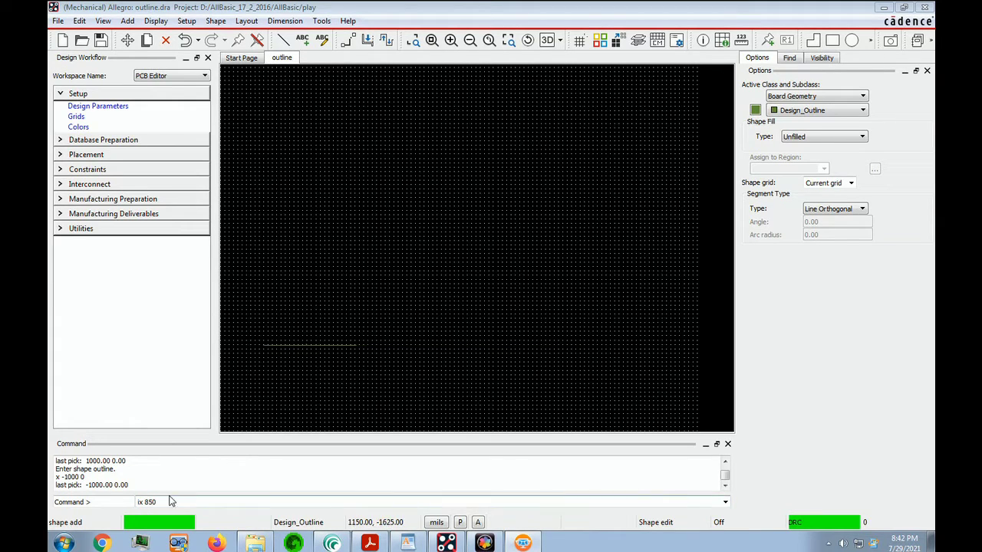
key(Return)
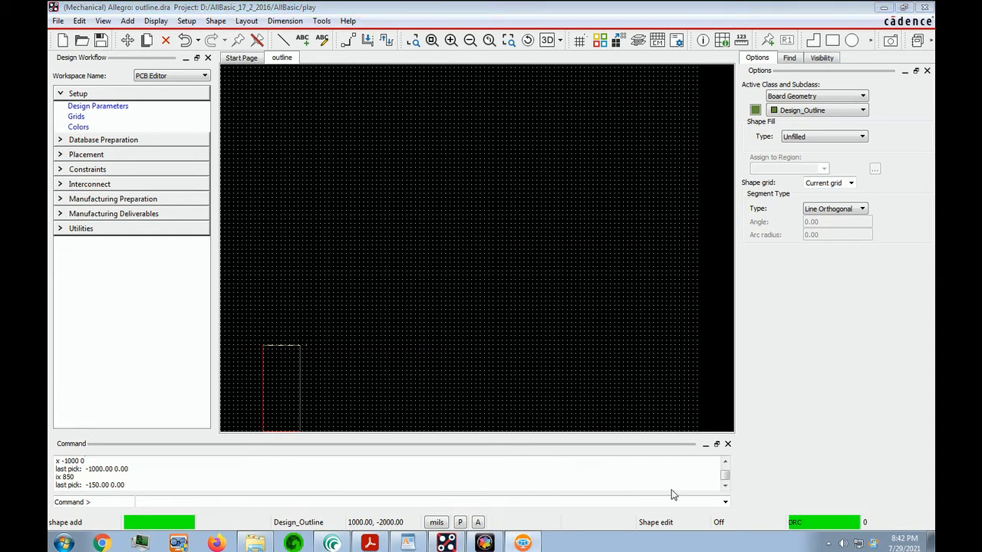
- Check the Lab Book dimensions in Acrobat Reader, return to Allegro and add the outline segments iy -200, ix 4100 and iy 4500
key(alt+Tab)
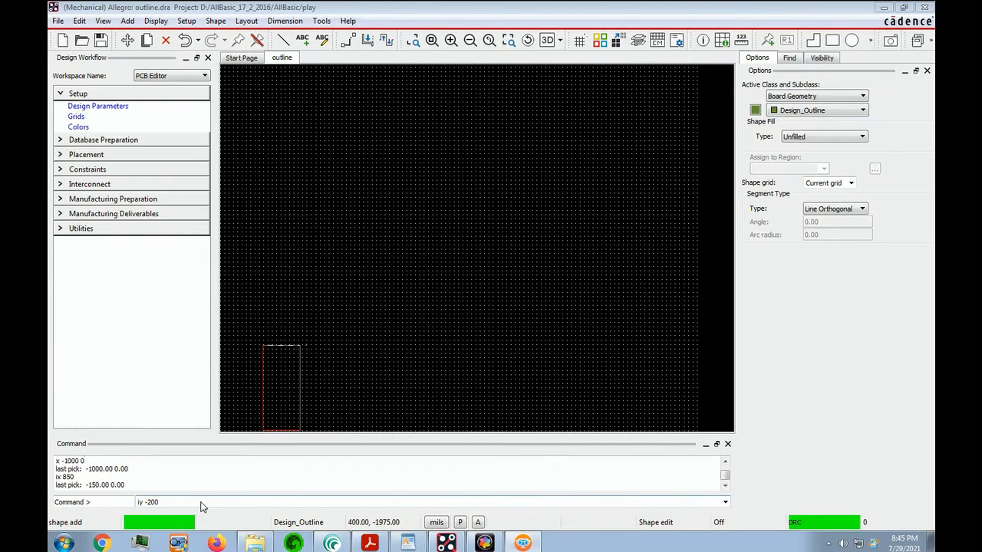
click(203, 502)
click(205, 503)
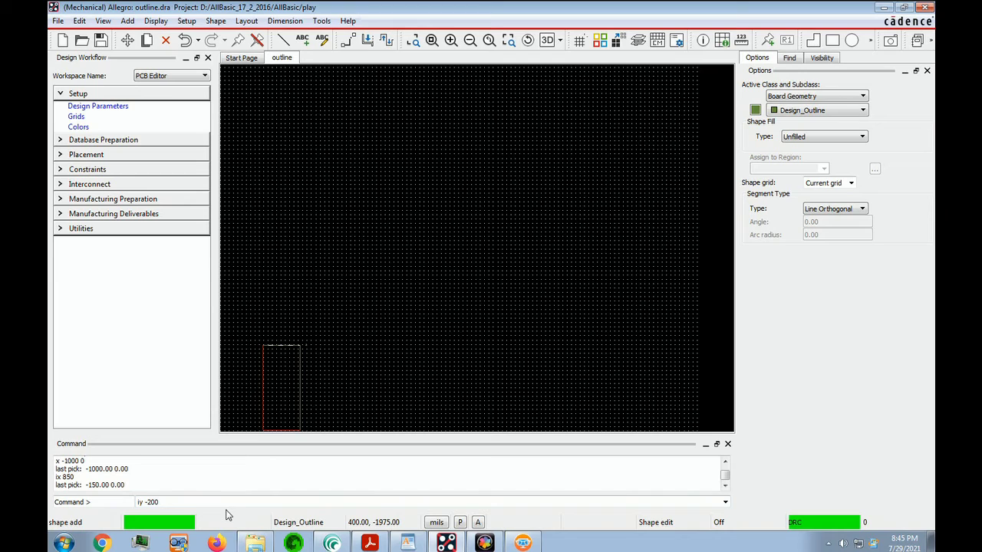
key(Return)
text(ix 4100)
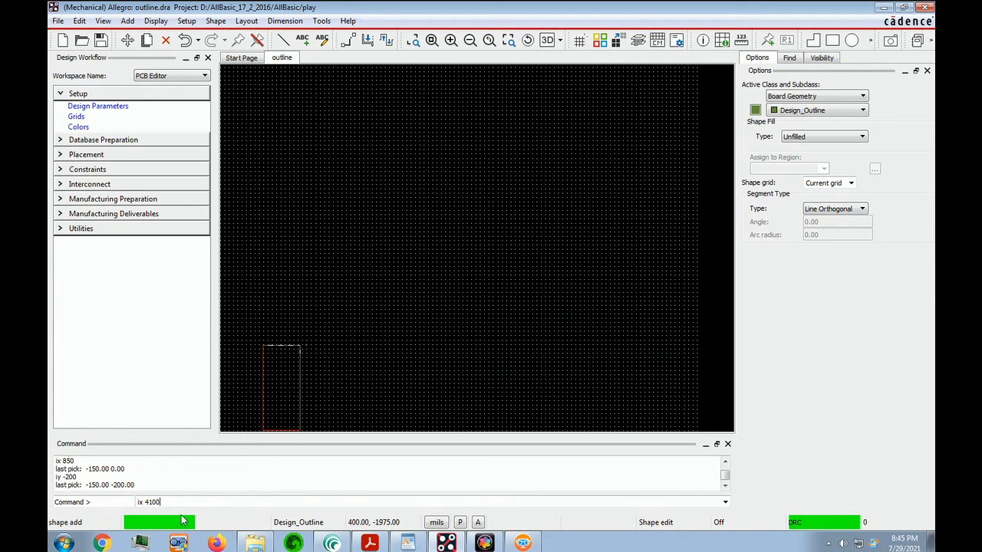
key(Return)
text(iy 4500)
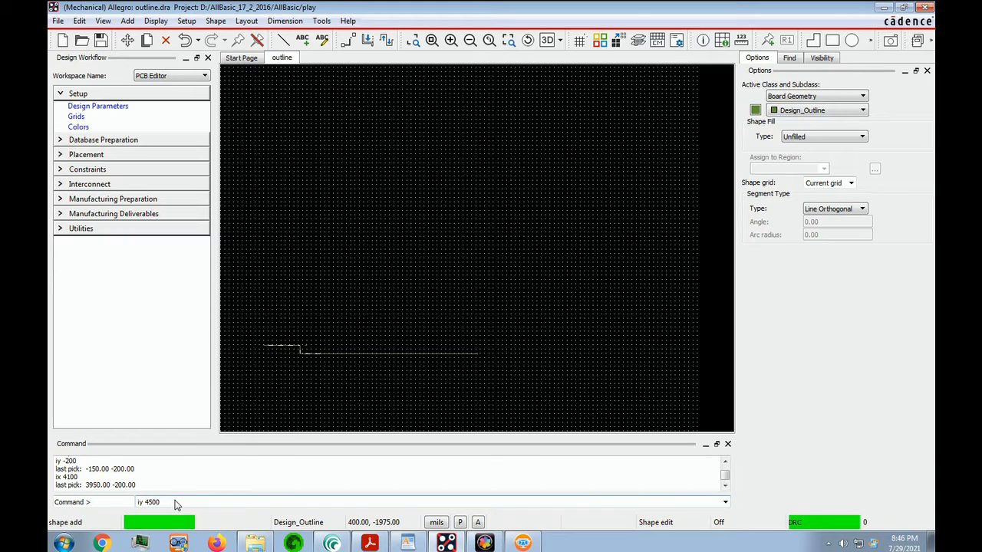
key(Return)
- Close the board outline with the segments ix -4100, iy -200, ix -850 and iy -4100
text(ix -4100)
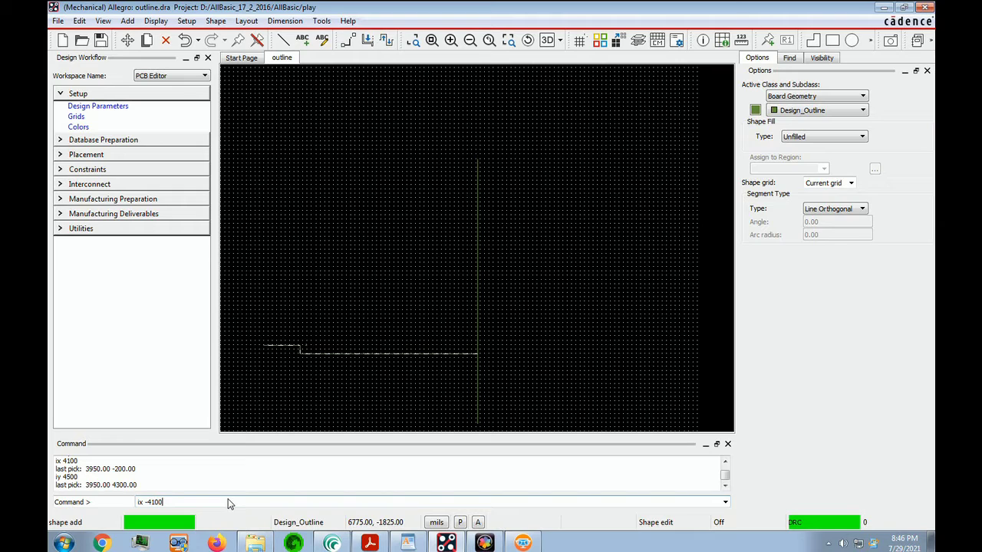
key(Return)
text(iy -200)
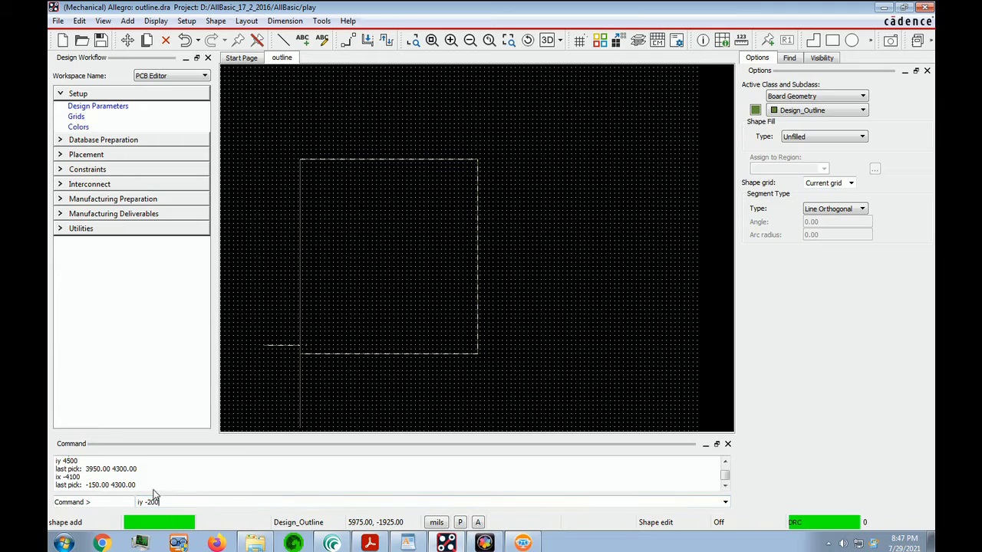
text(ix -850)
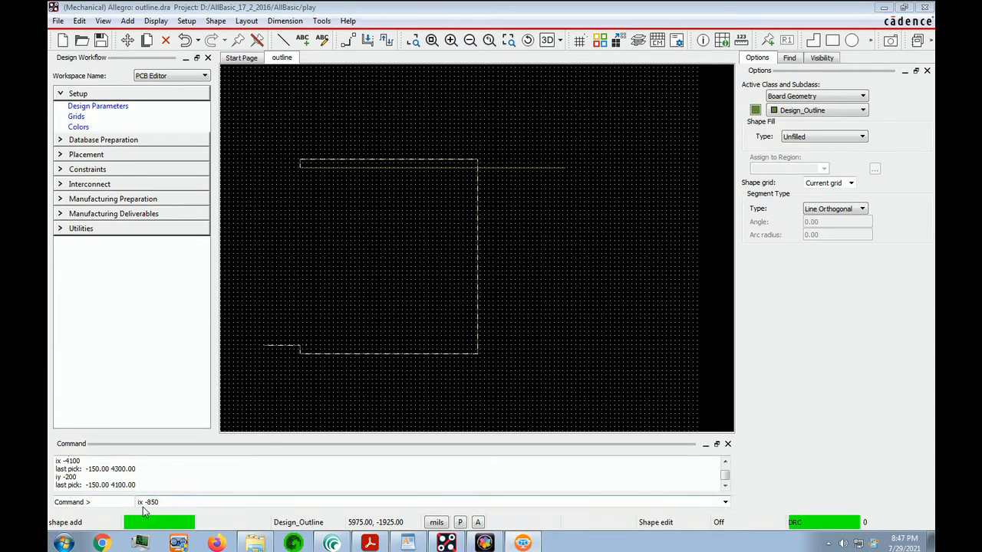
key(Return)
text(iy -4100)
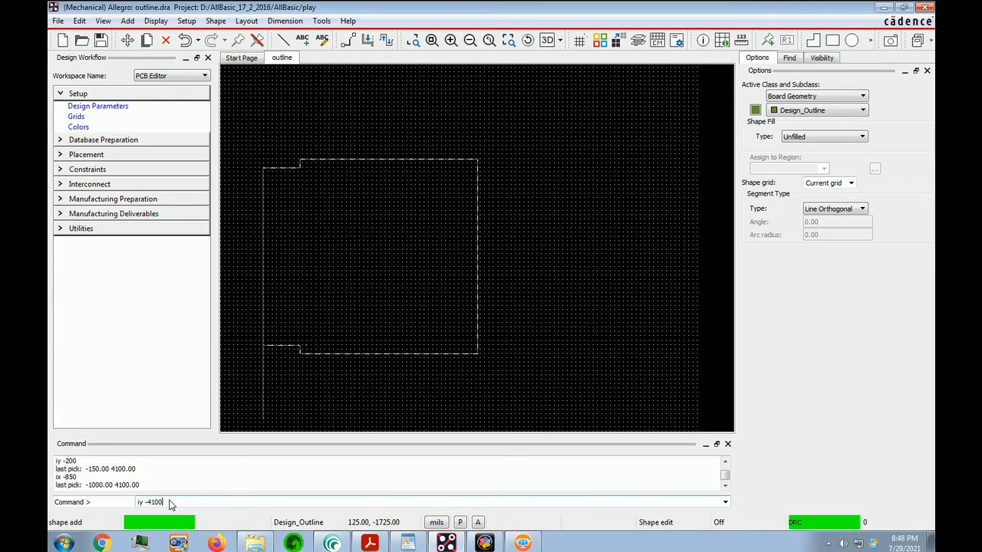
key(Return)
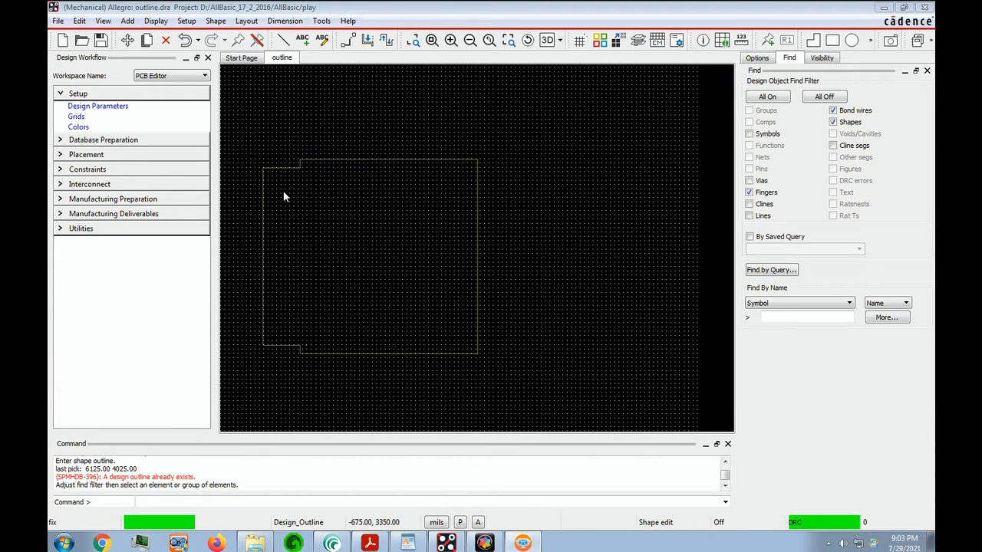
- Start adding pins, filter the padstack list with h* and choose the Hole110 padstack
click(247, 21)
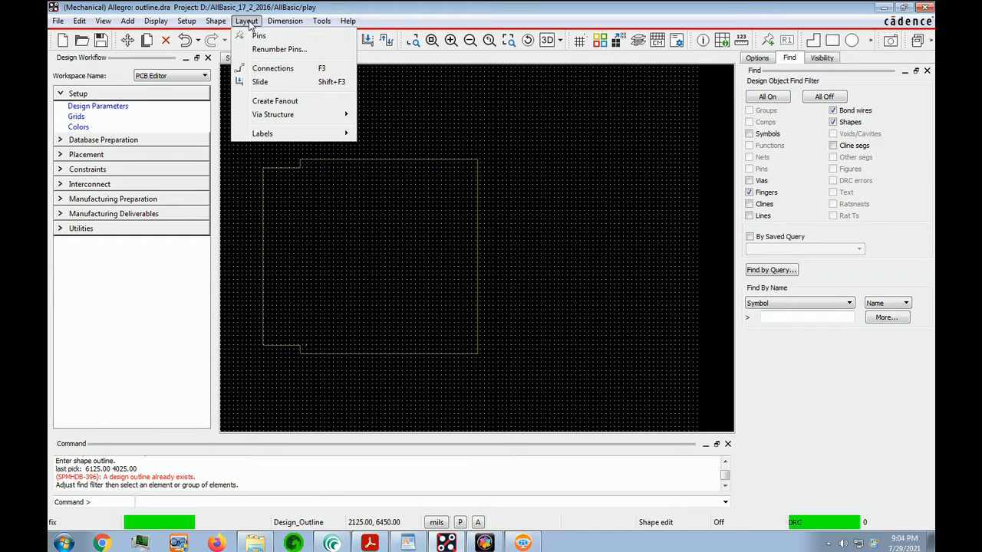
click(259, 34)
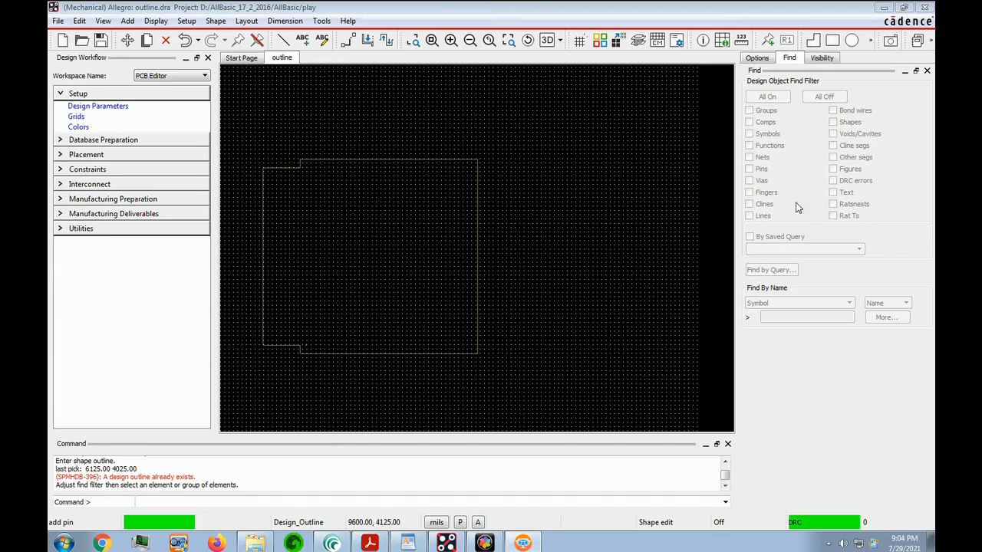
click(761, 60)
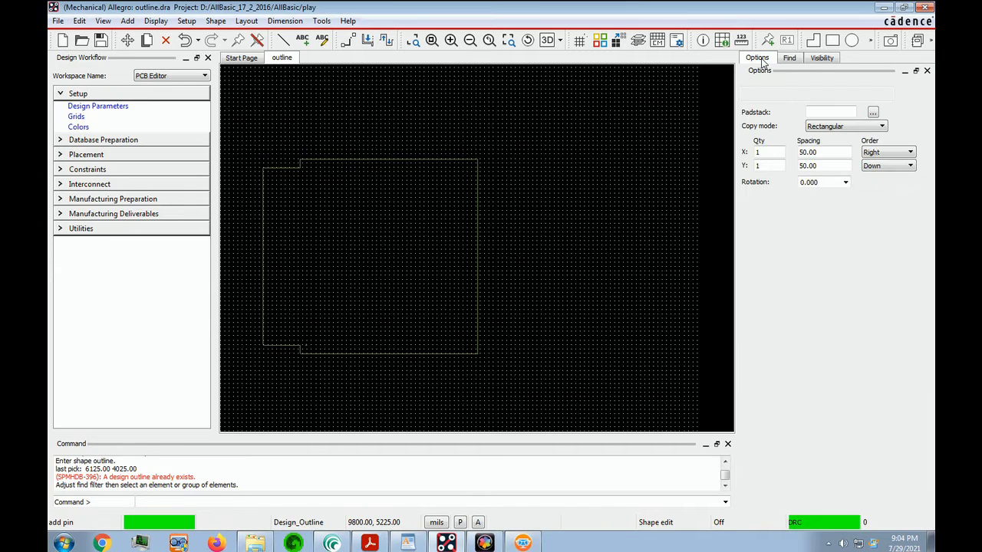
click(873, 114)
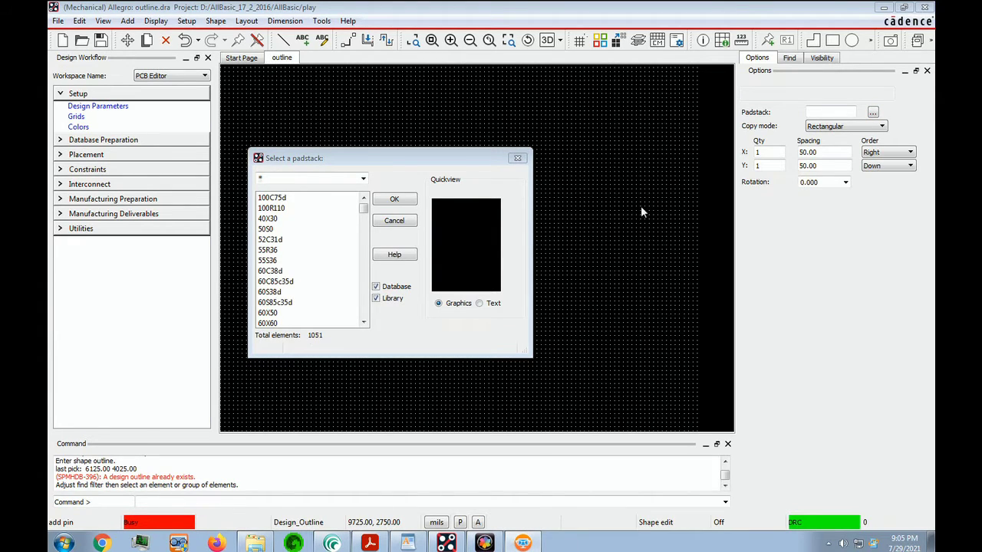
mouse_move(363, 210)
mouse_down()
mouse_move(366, 258)
mouse_move(363, 202)
mouse_up()
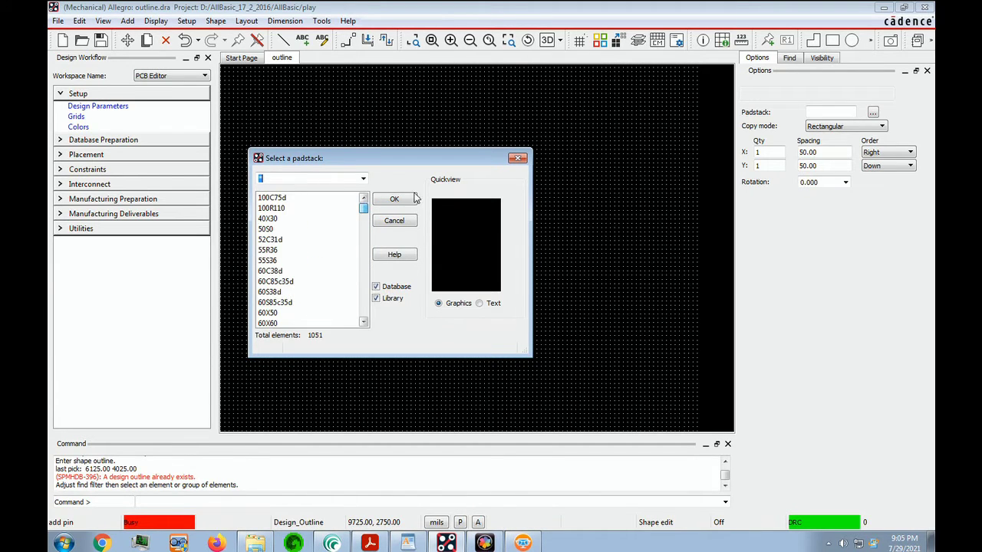
click(259, 181)
key(Return)
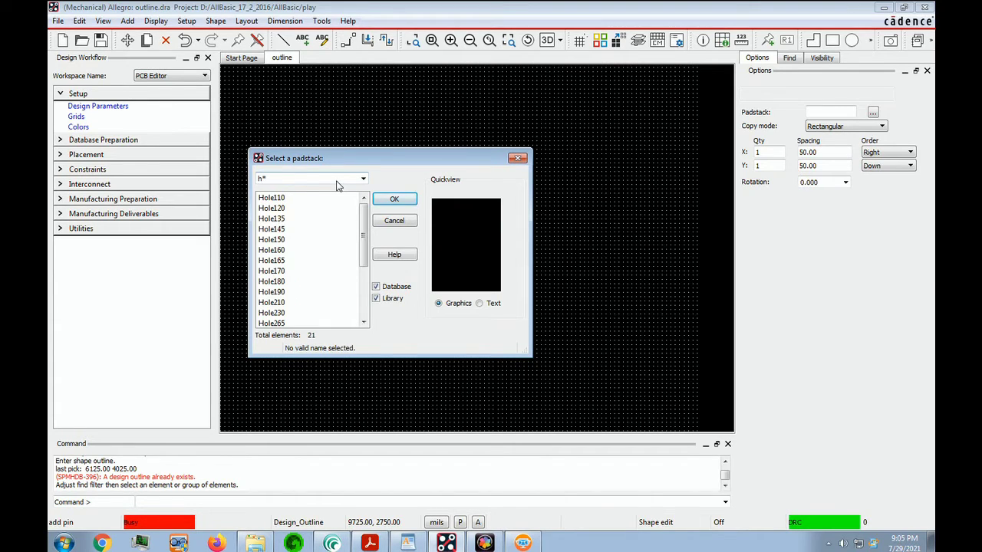
click(264, 198)
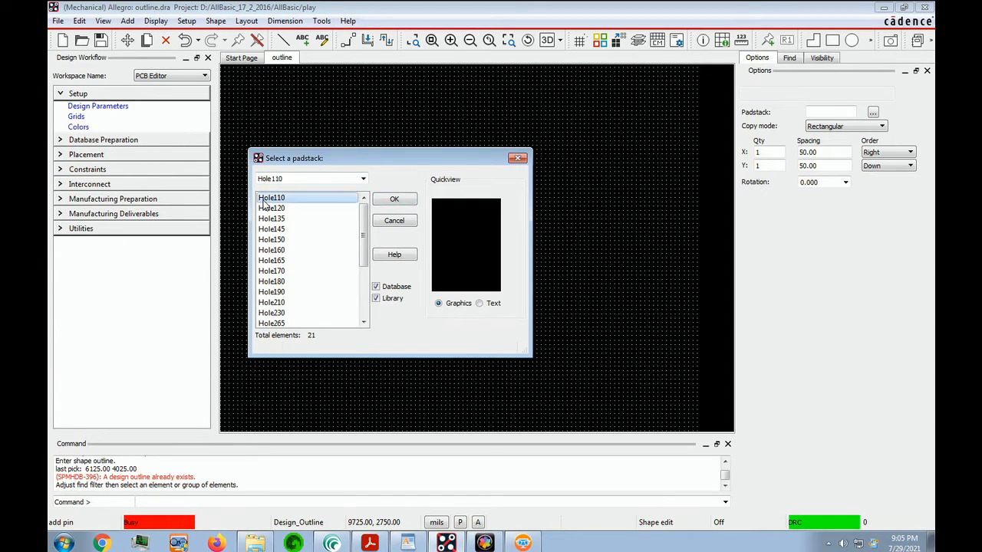
click(393, 201)
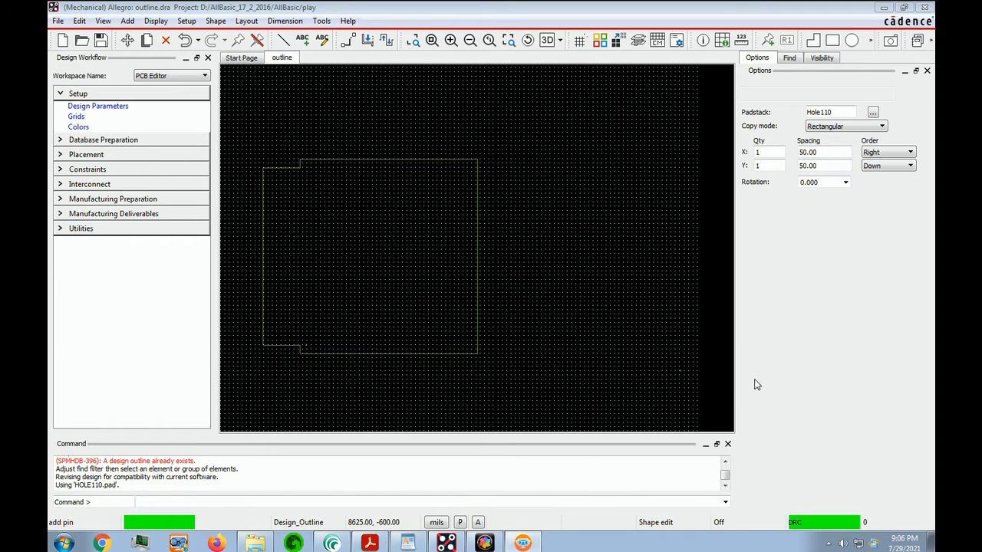
- Consult the Lab Book drawing, return to Allegro and place Hole110 mounting holes at x 0 0, x 3800 0 and x 0 4100
key(alt+Tab)
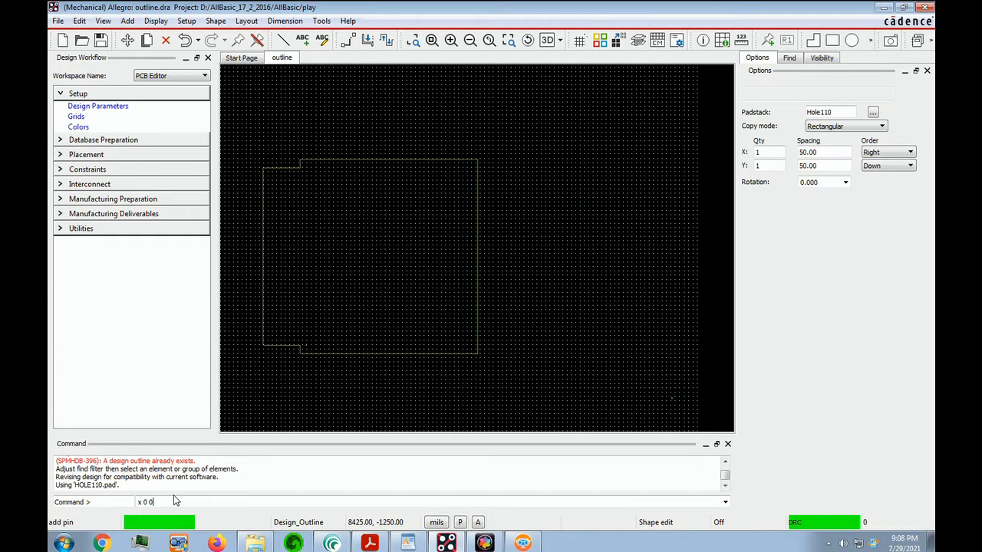
key(Return)
text(x 3800 0)
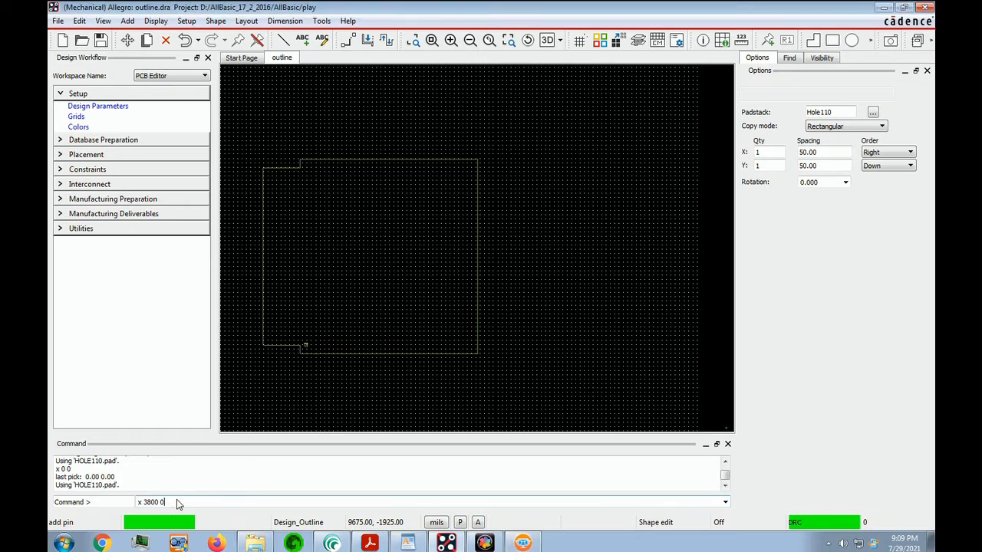
key(Return)
text(x 4100)
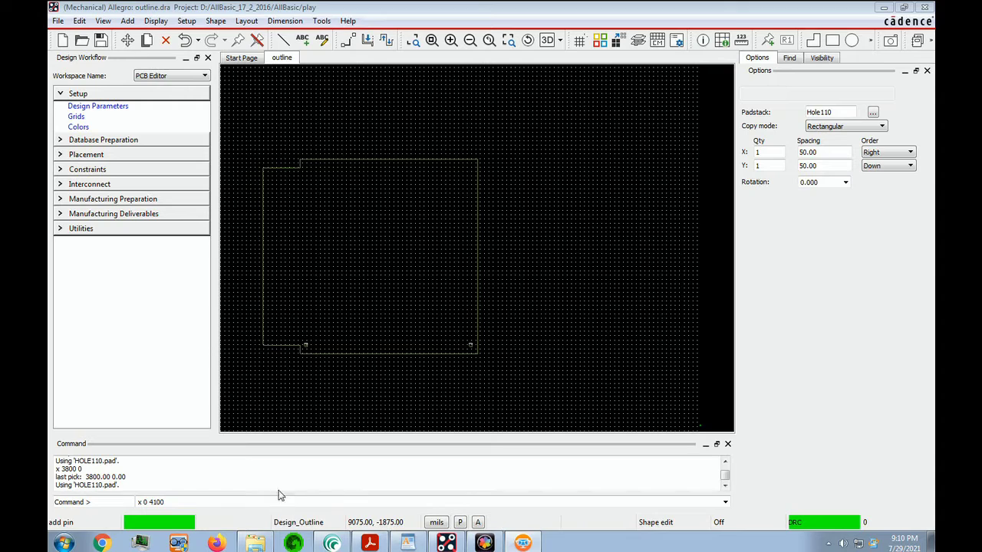
key(Return)
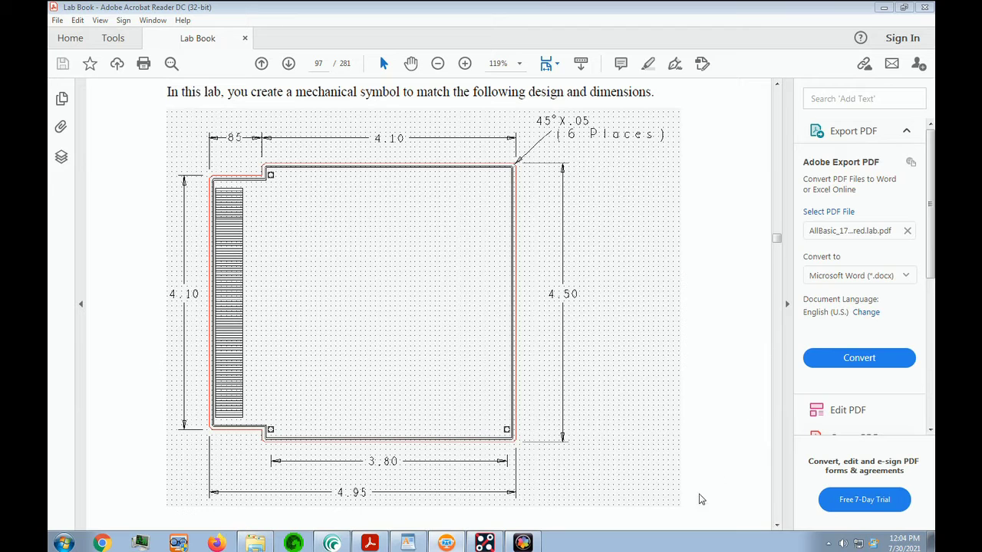
- Return from the Lab Book to Allegro, set the application mode to Shape Edit and display its corner options
key(alt+Tab)
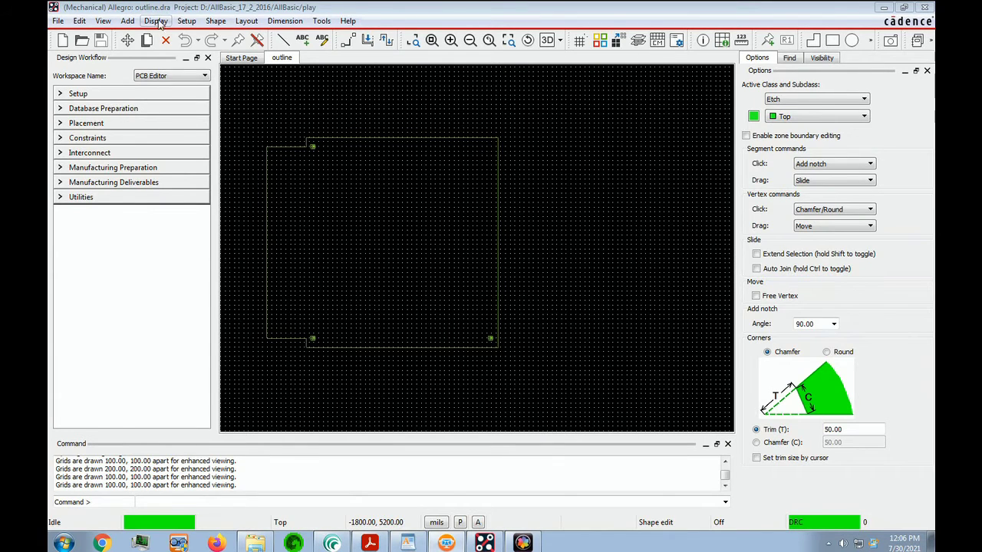
click(187, 21)
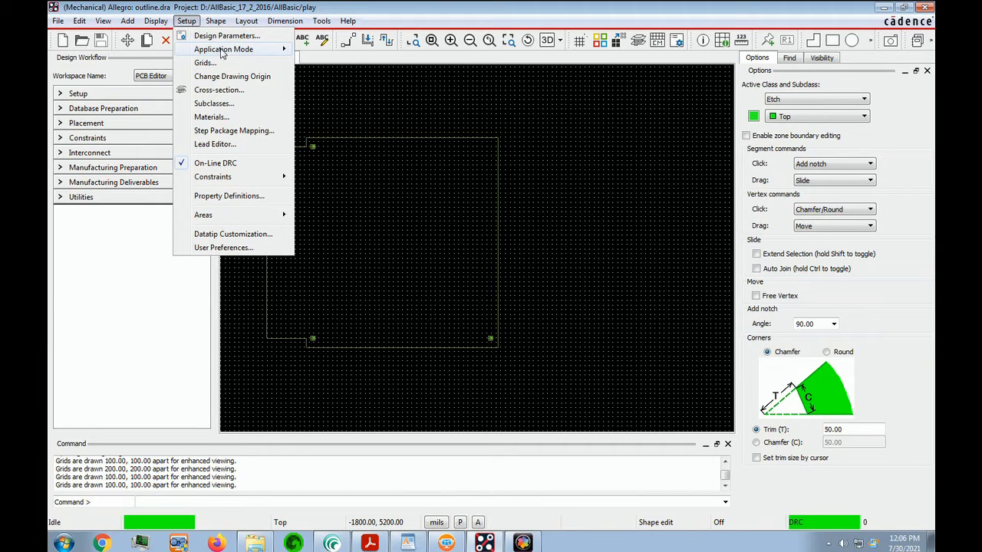
mouse_move(236, 51)
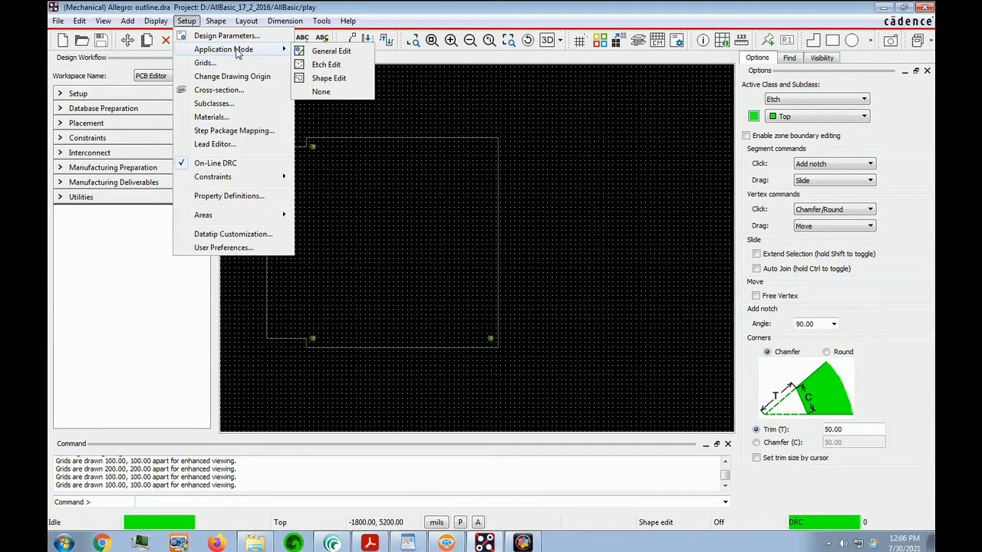
click(335, 80)
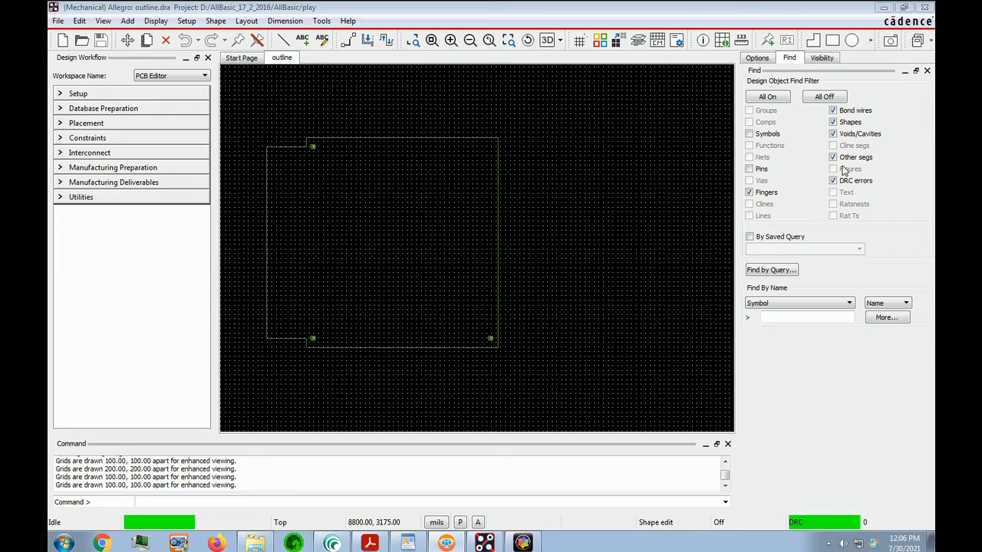
click(757, 59)
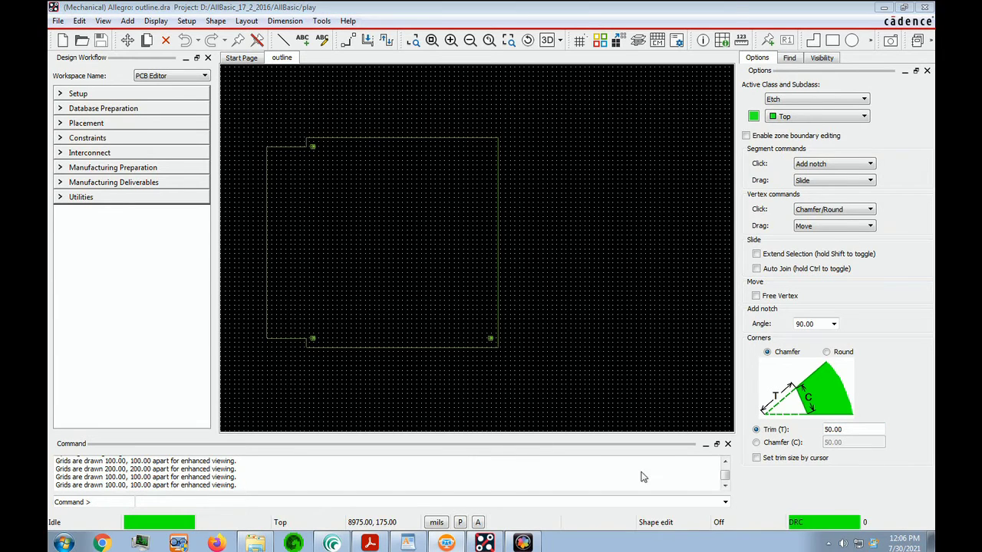
- Chamfer the six outer corners of the board outline with a Trim (T) of 50.00 mils
scroll(544, 152, down, 1)
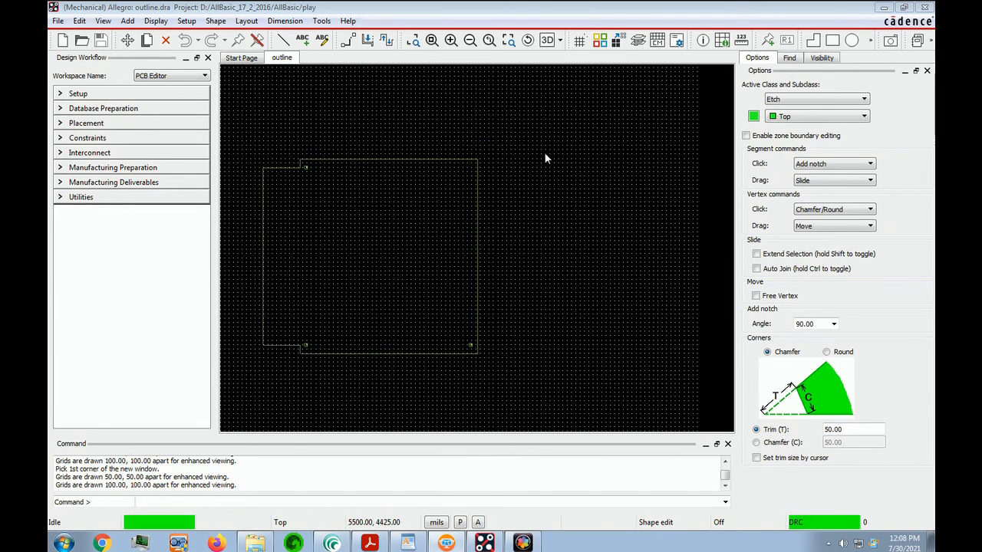
click(413, 39)
click(468, 148)
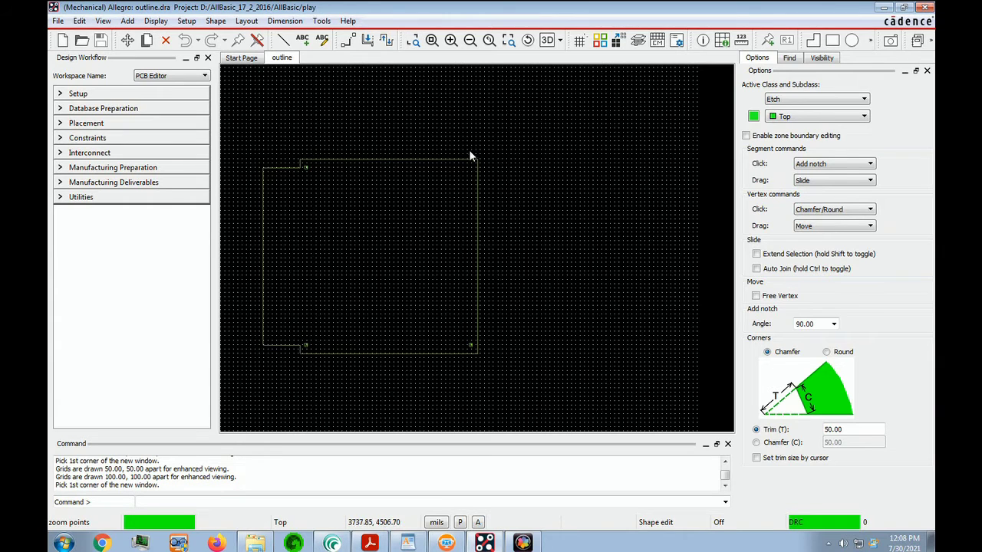
click(508, 188)
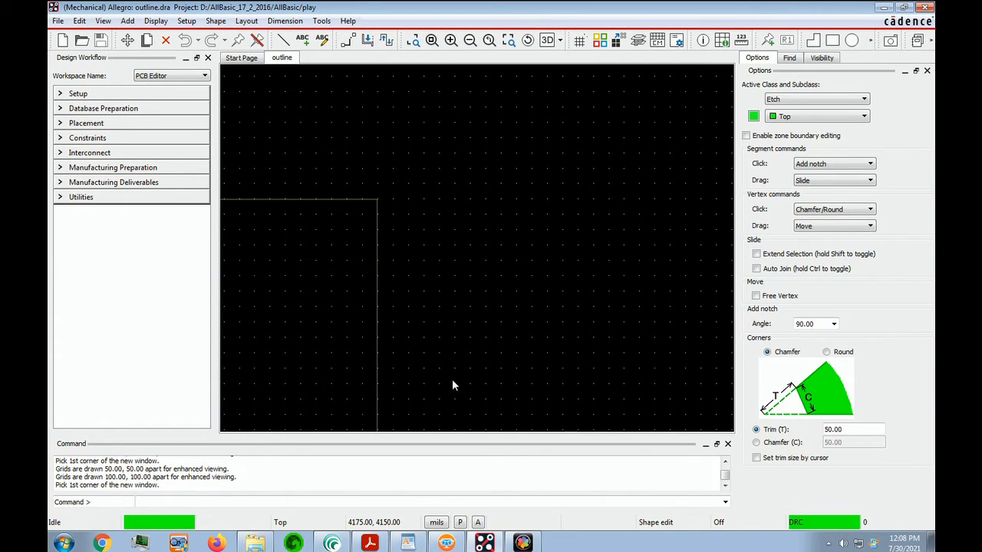
click(379, 204)
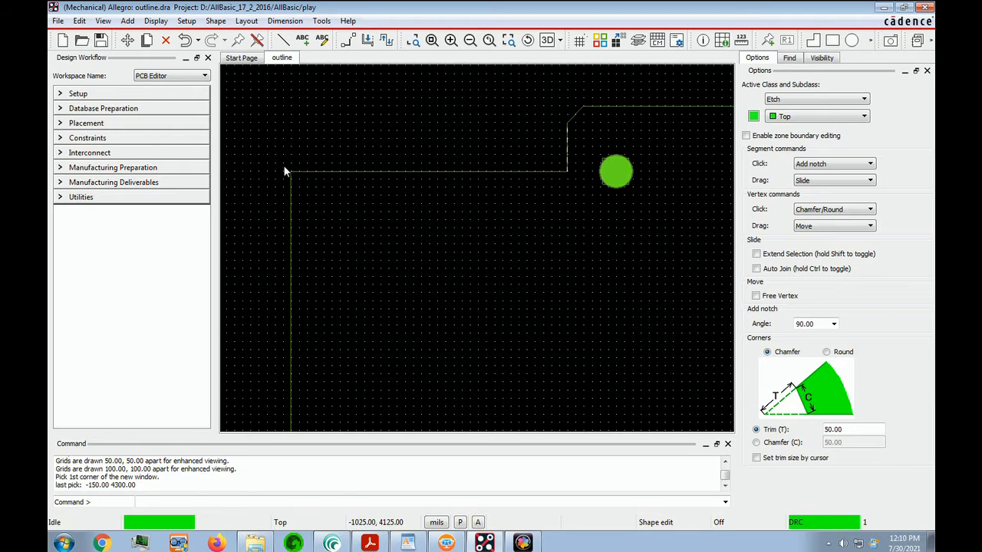
click(292, 172)
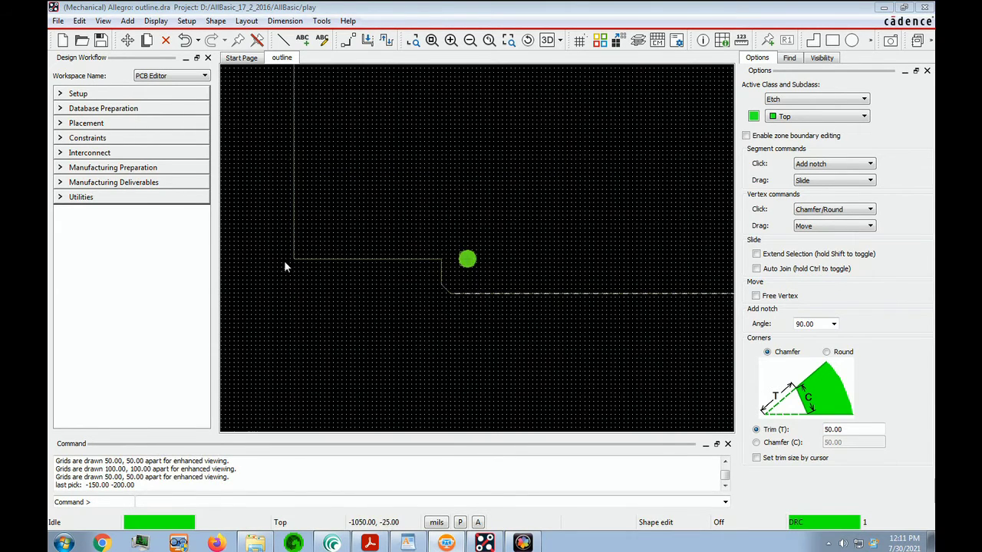
click(294, 260)
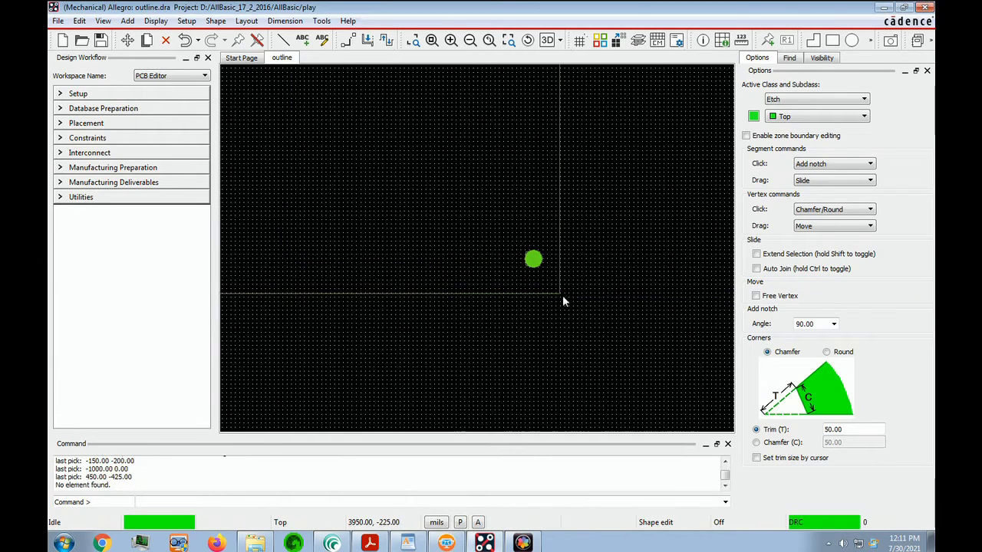
click(563, 295)
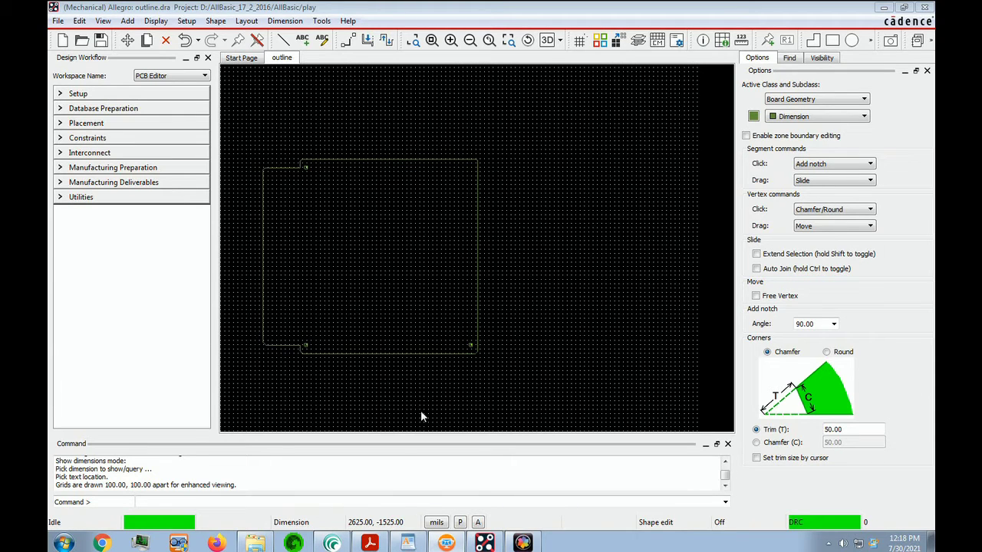
- Review the dimensioned board drawing in the Lab Book in Acrobat Reader and return to Allegro
key(alt+Tab)
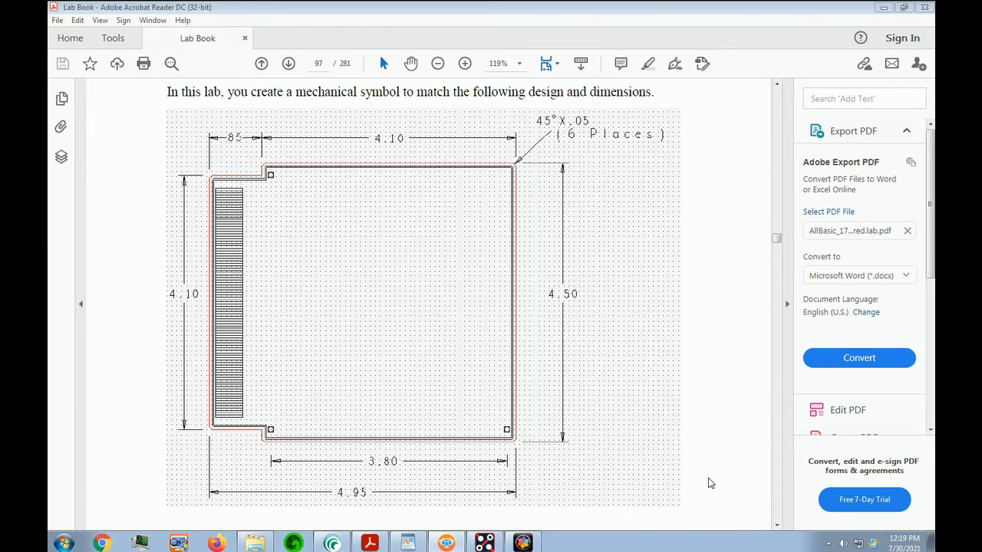
key(alt+Tab)
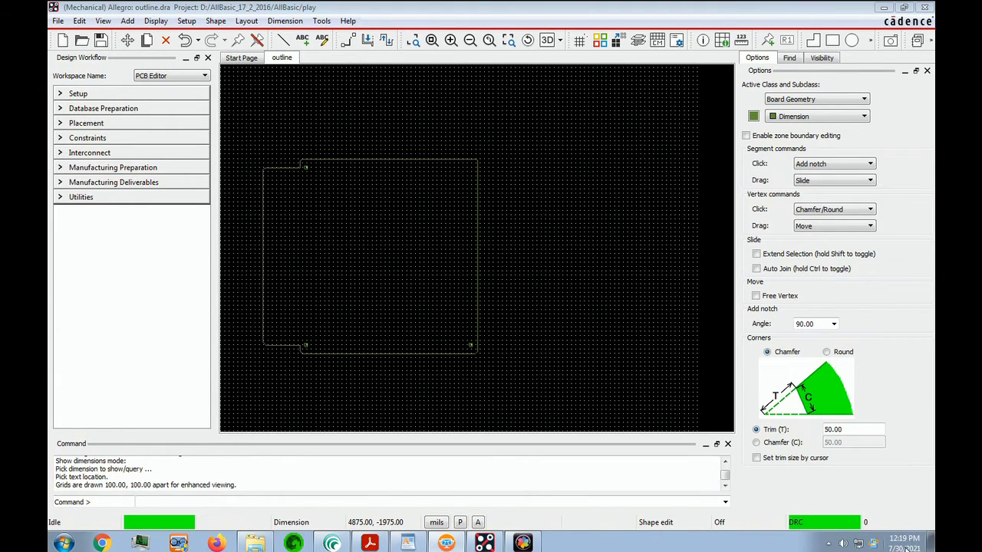
- Enter the dimension environment and set the extension lines' offset distance from element to 0.250 IN in the dimensioning parameters
click(285, 21)
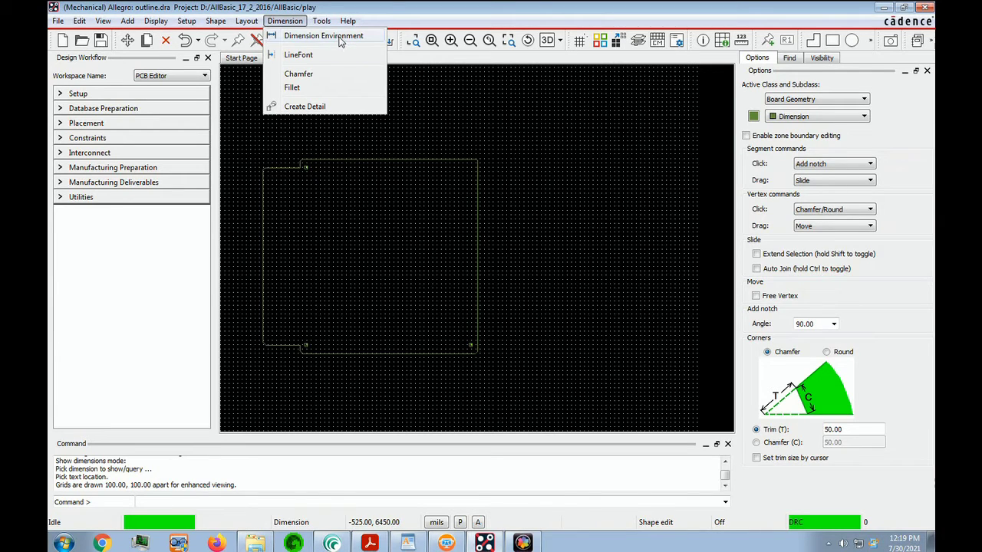
click(323, 36)
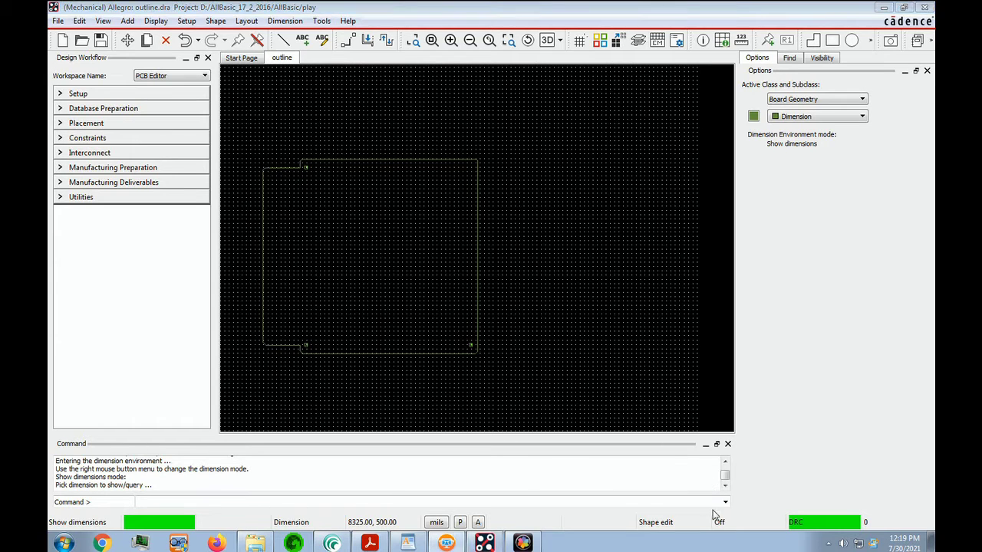
click(544, 243)
right_click(544, 242)
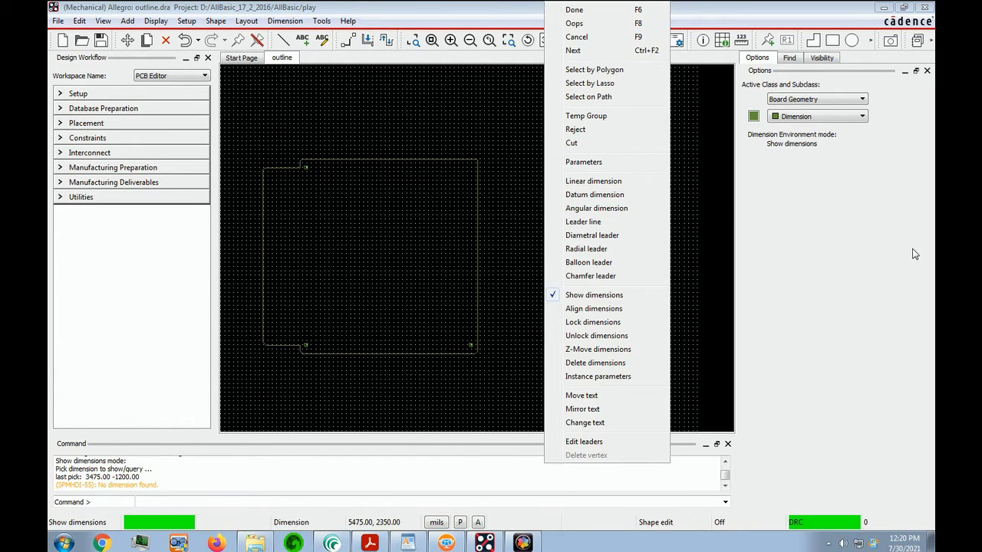
click(585, 162)
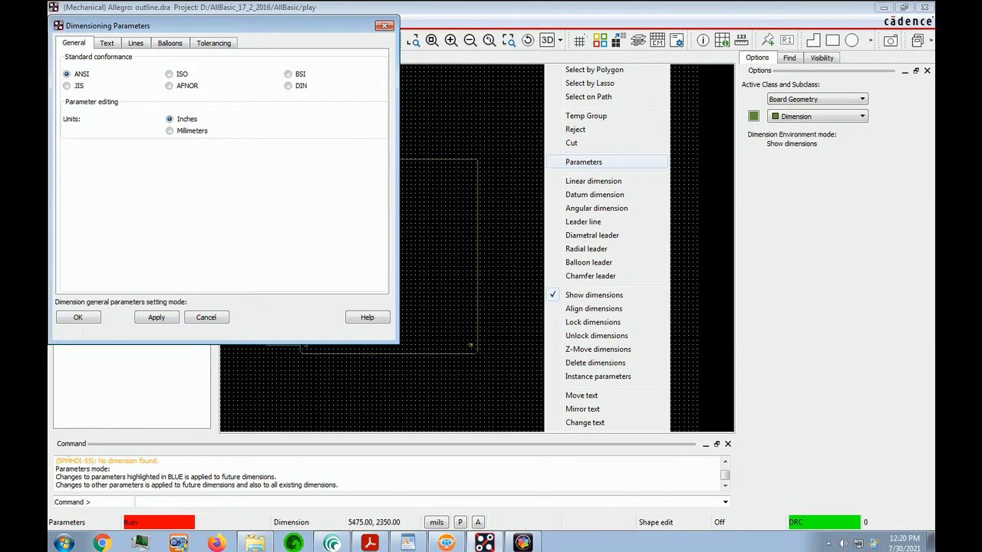
click(716, 483)
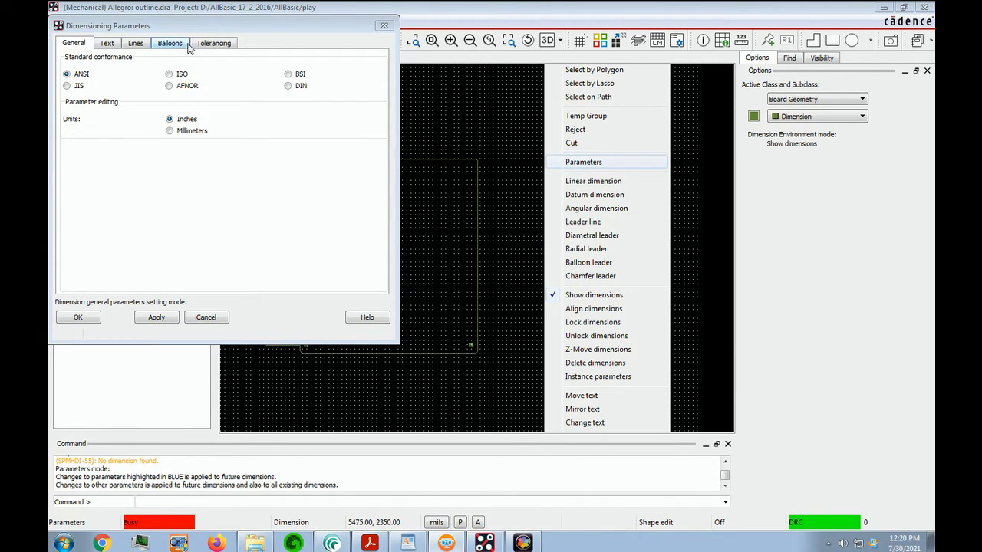
click(135, 45)
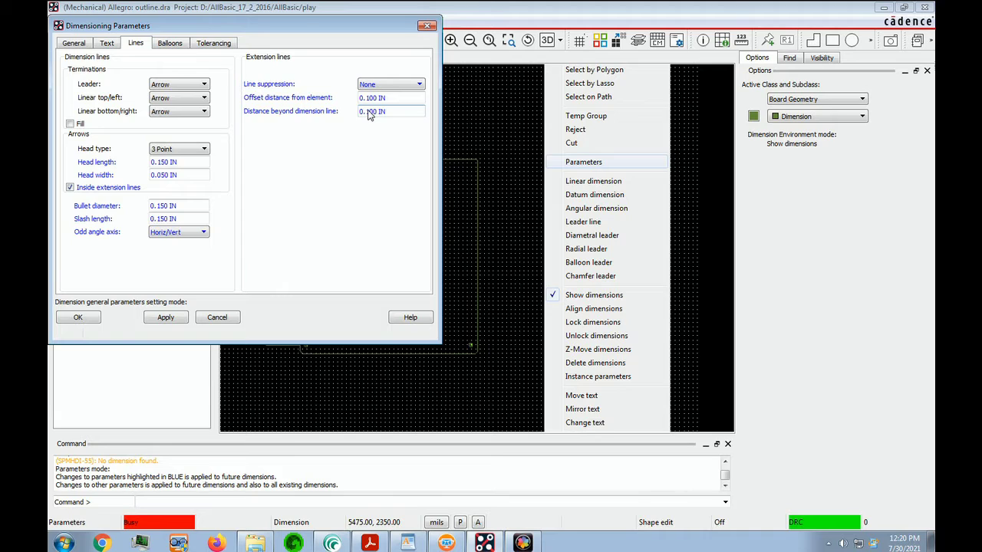
click(714, 483)
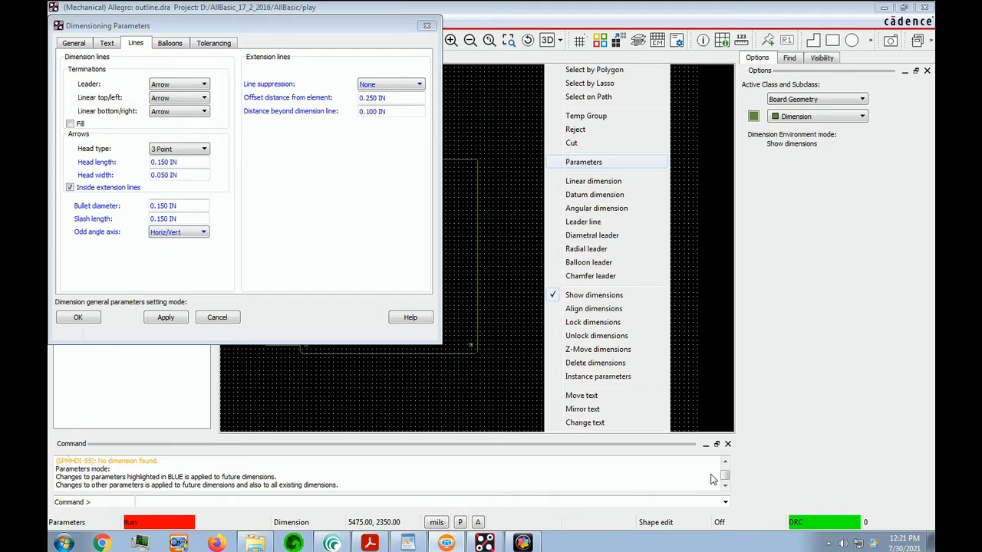
click(86, 317)
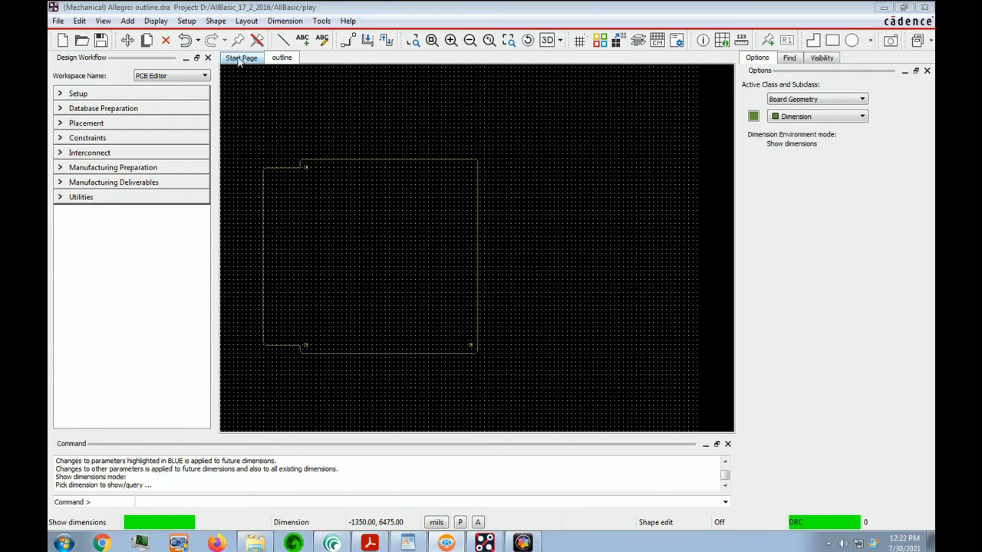
- Add a linear dimension for the board outline's full width, placed just below its lower edge
click(415, 42)
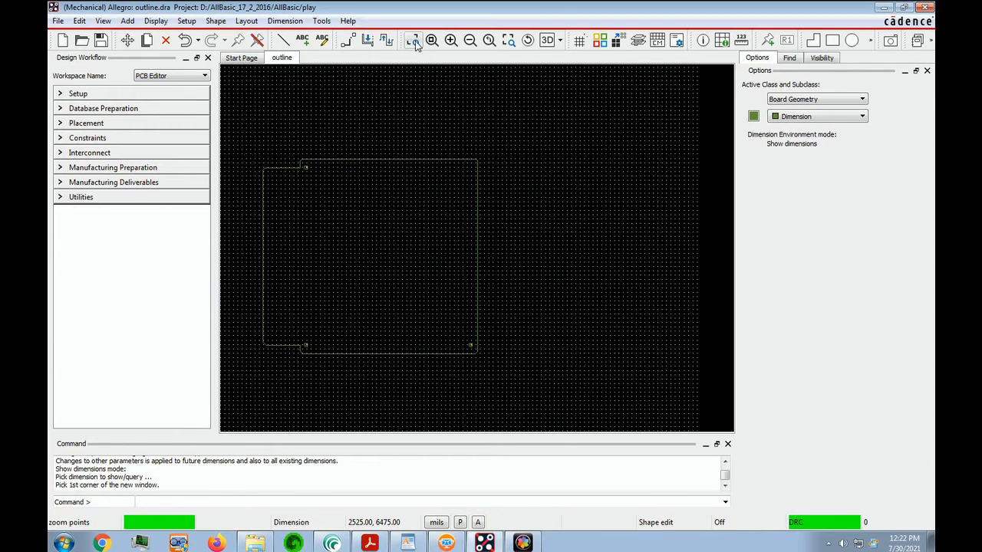
click(246, 251)
click(513, 400)
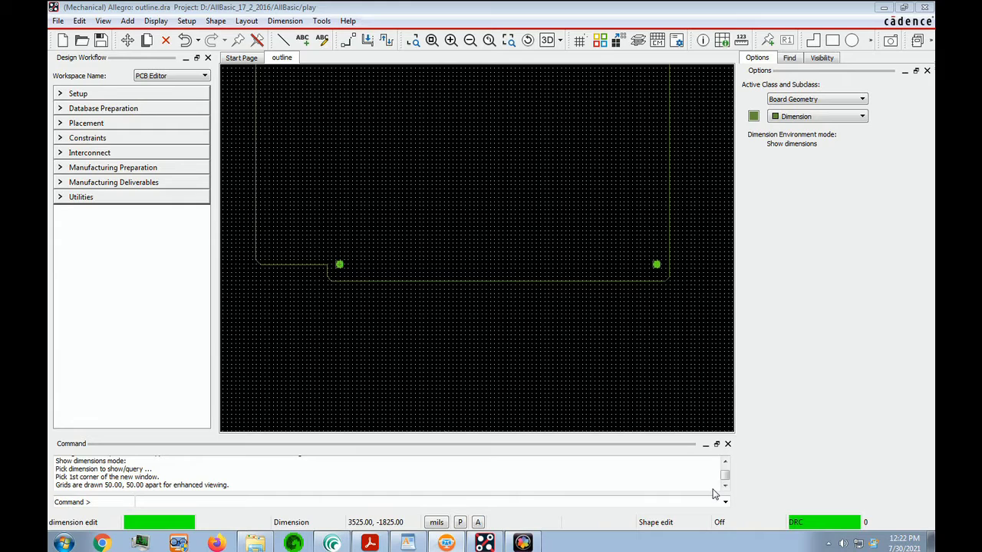
click(386, 421)
right_click(521, 326)
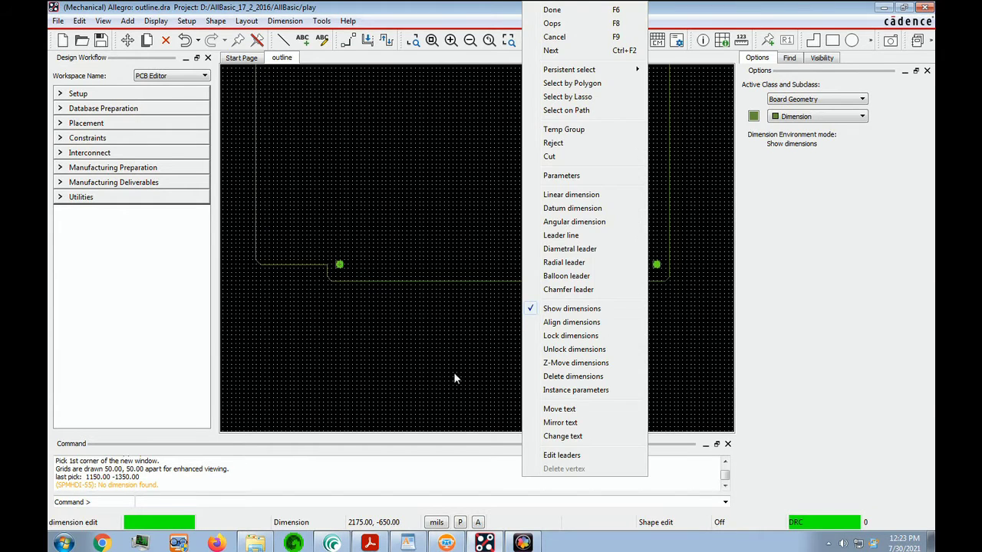
click(576, 196)
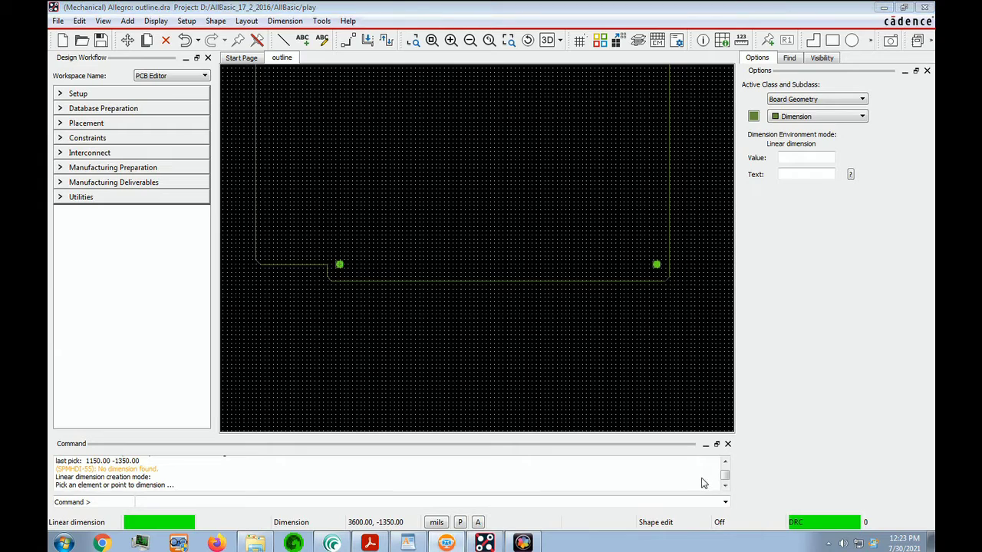
scroll(705, 483, up, 1)
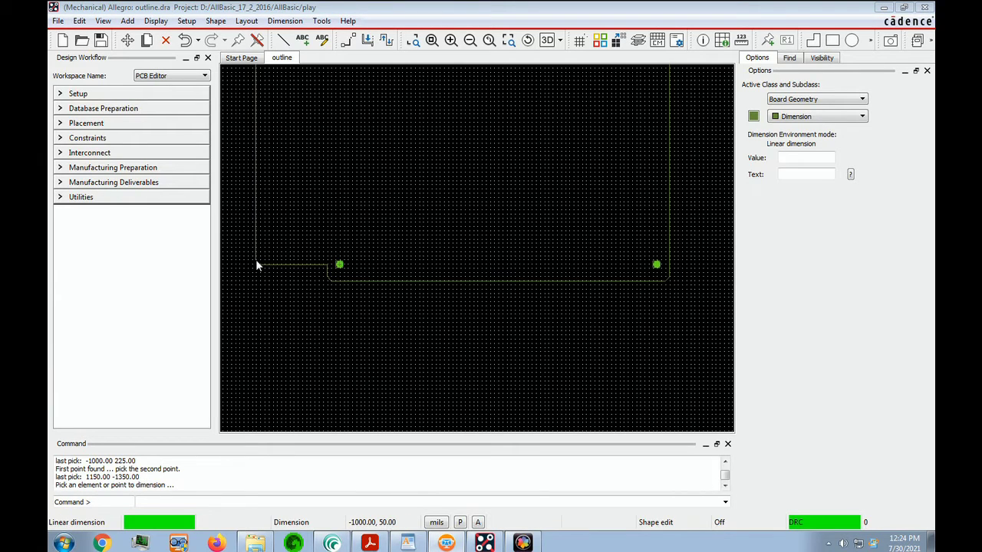
click(256, 263)
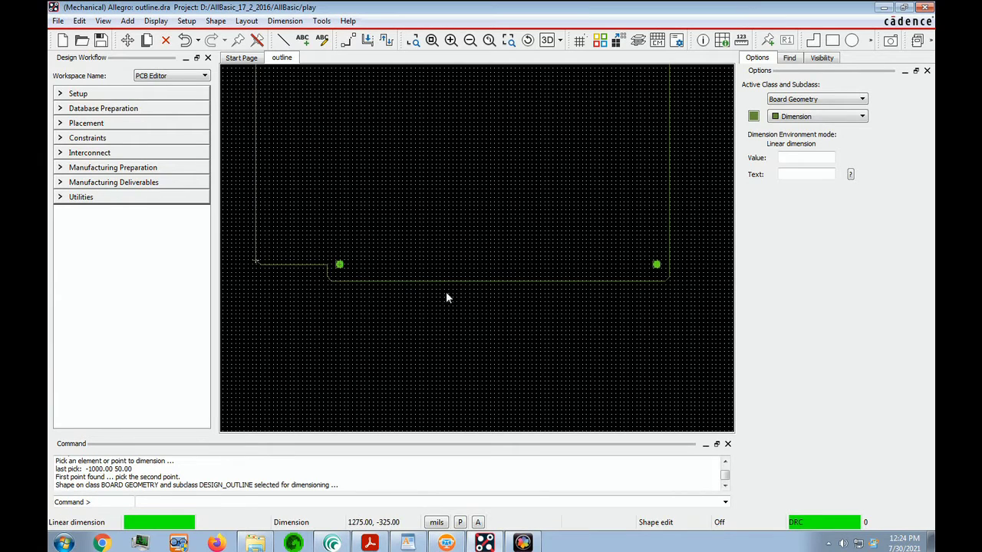
click(671, 278)
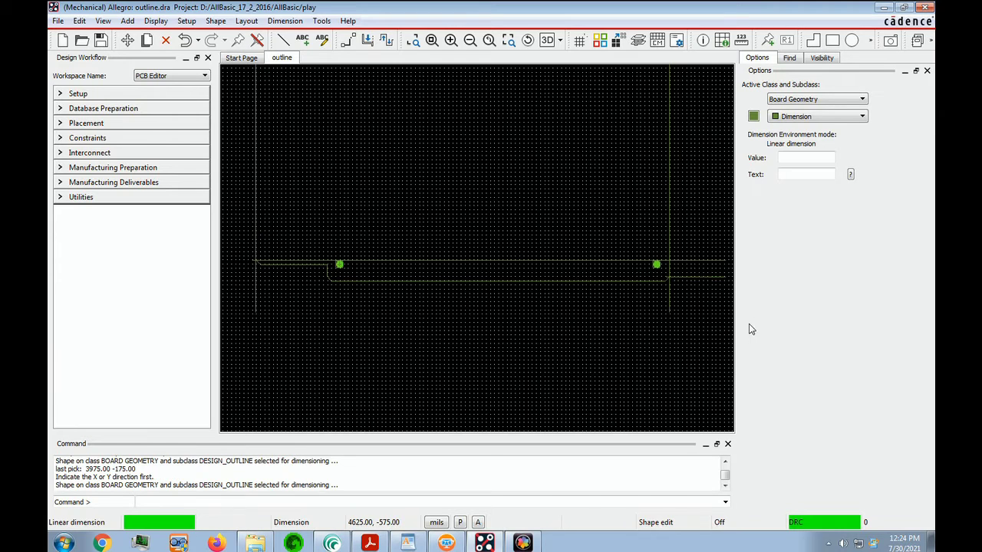
click(449, 314)
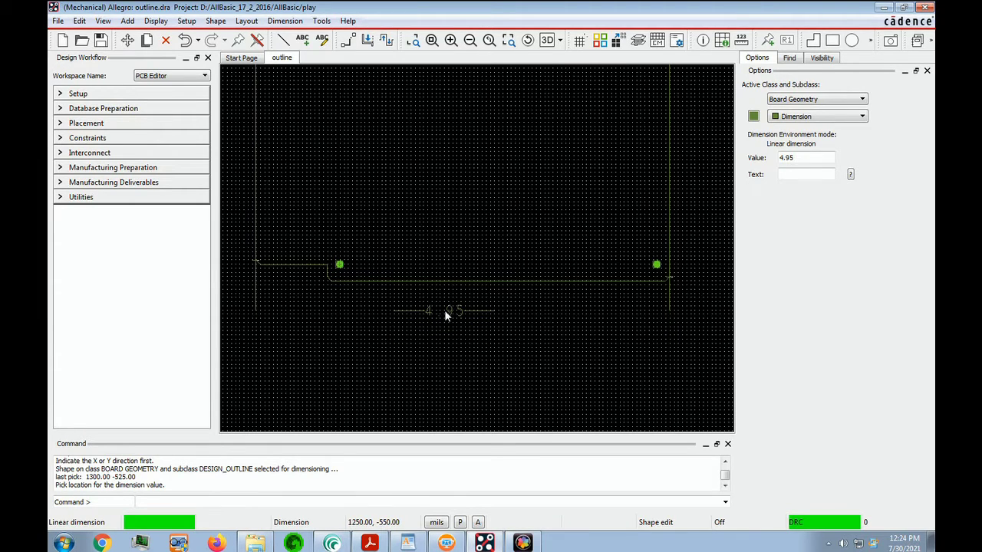
click(445, 314)
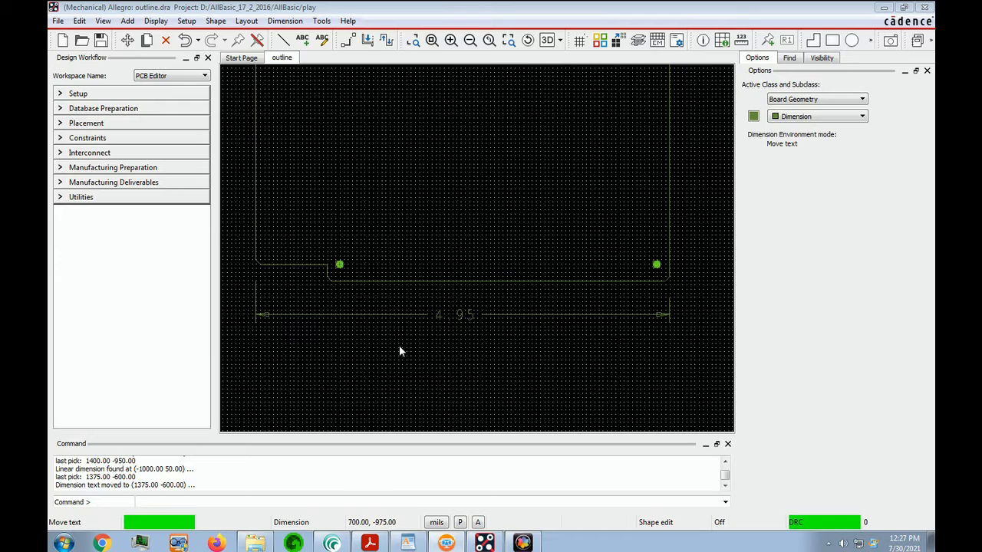
- Move the full-width dimension's text further below the board, to about 1350 -950
right_click(487, 226)
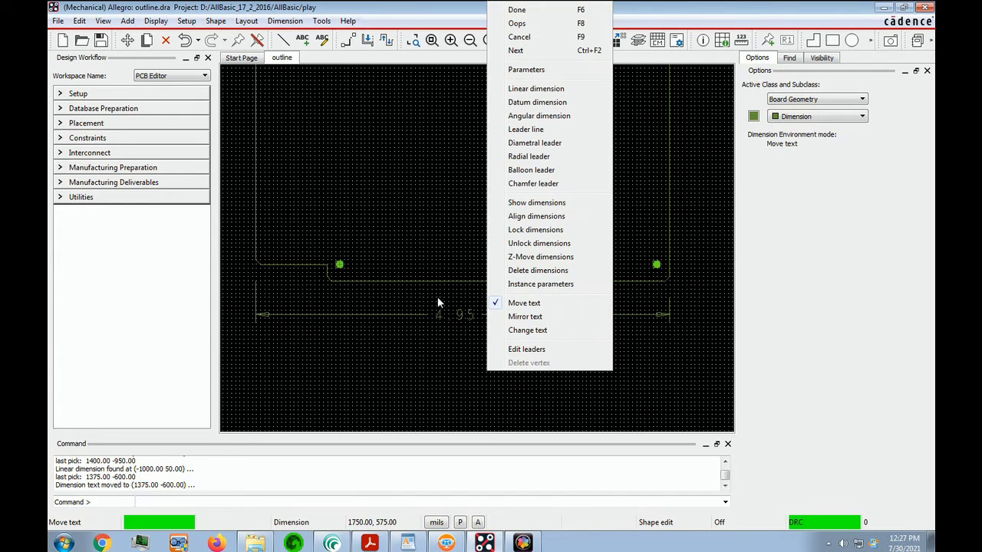
click(527, 304)
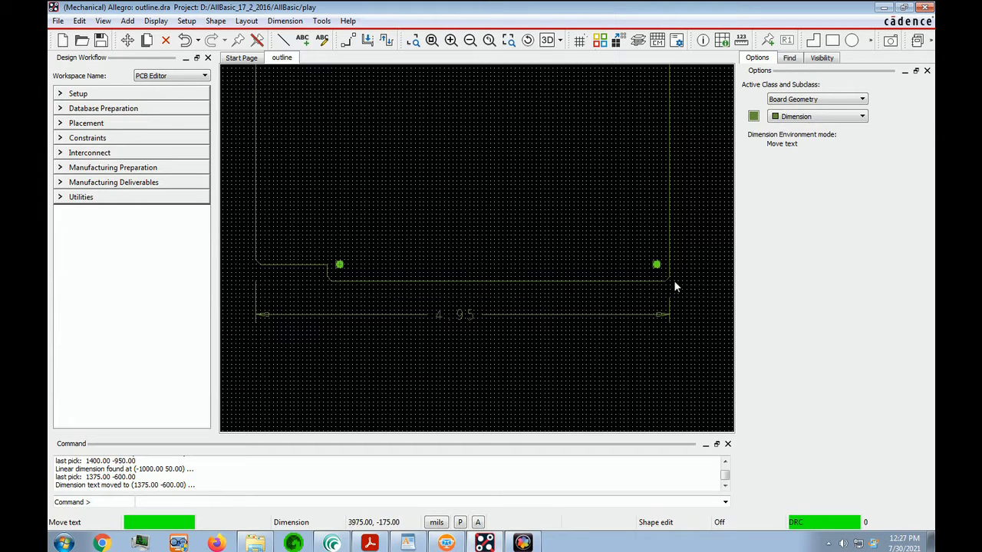
click(458, 319)
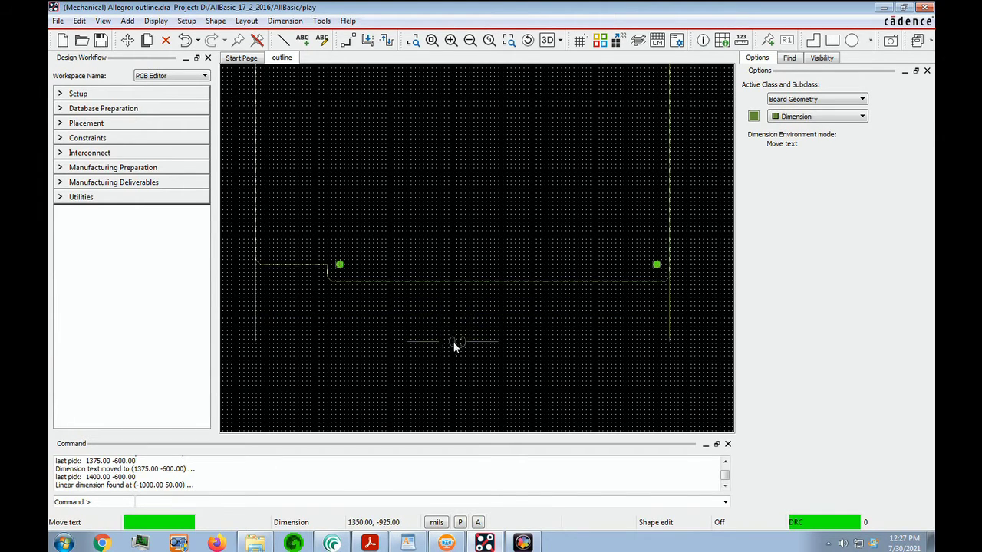
click(454, 345)
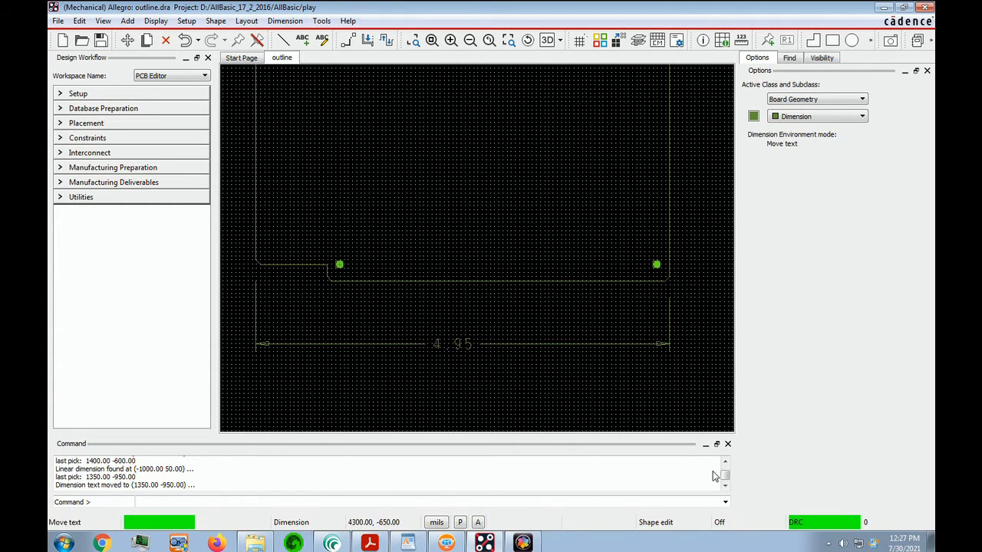
- Add a linear dimension along the lower edge from the notch to the lower-right corner, above the full-width dimension
click(598, 274)
right_click(498, 201)
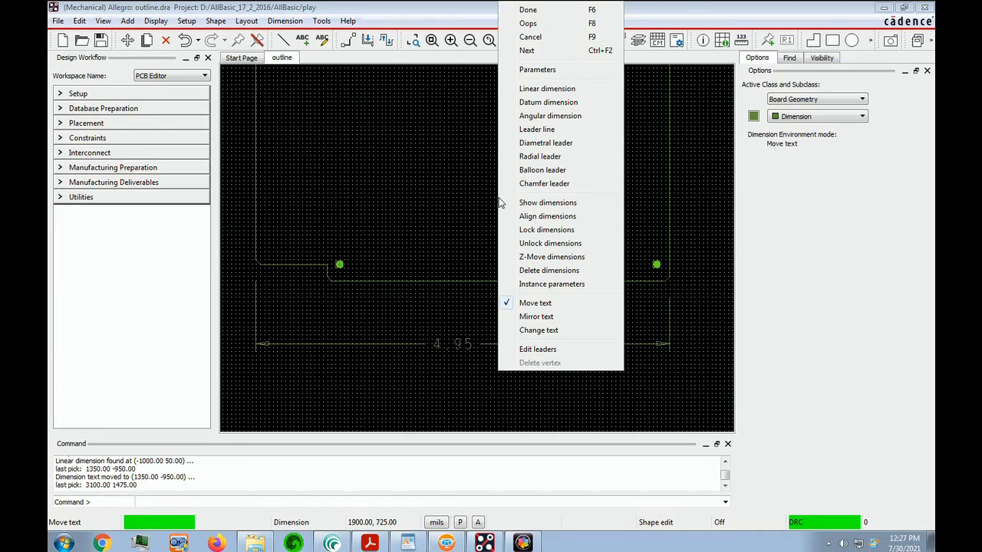
click(566, 90)
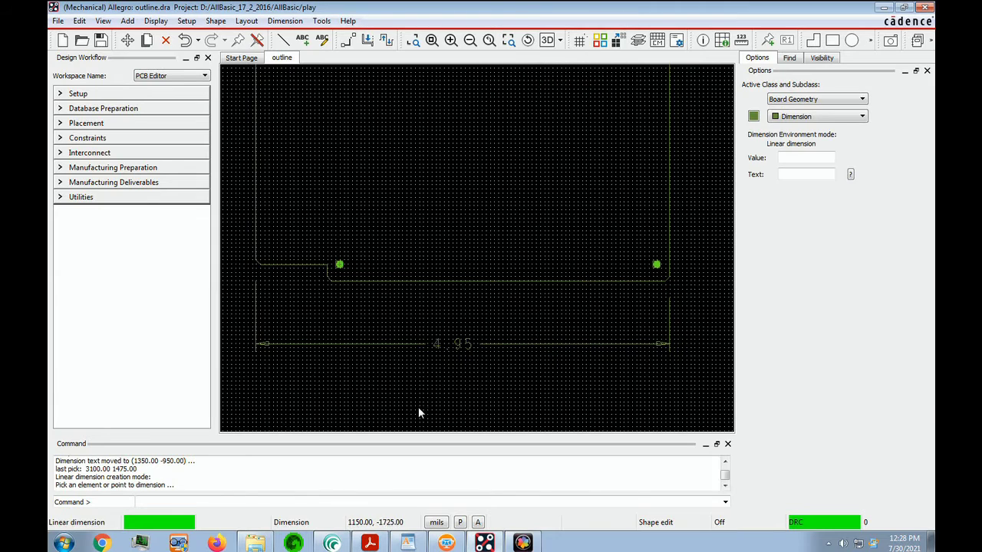
click(327, 279)
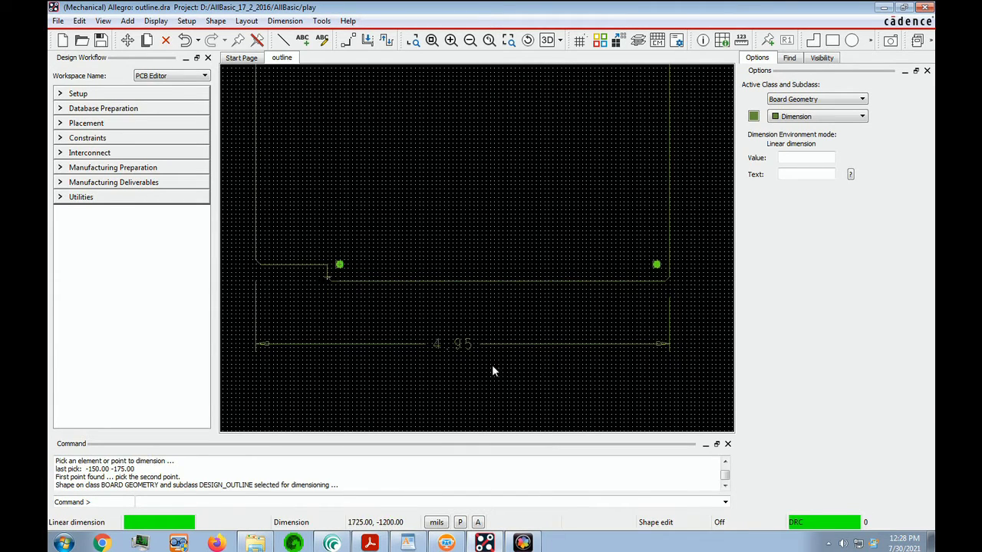
click(671, 279)
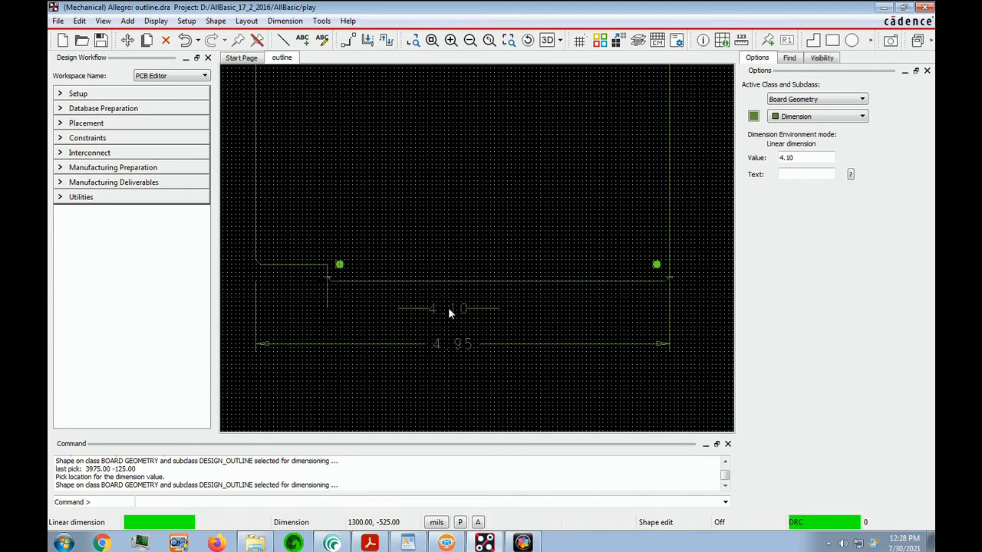
click(448, 307)
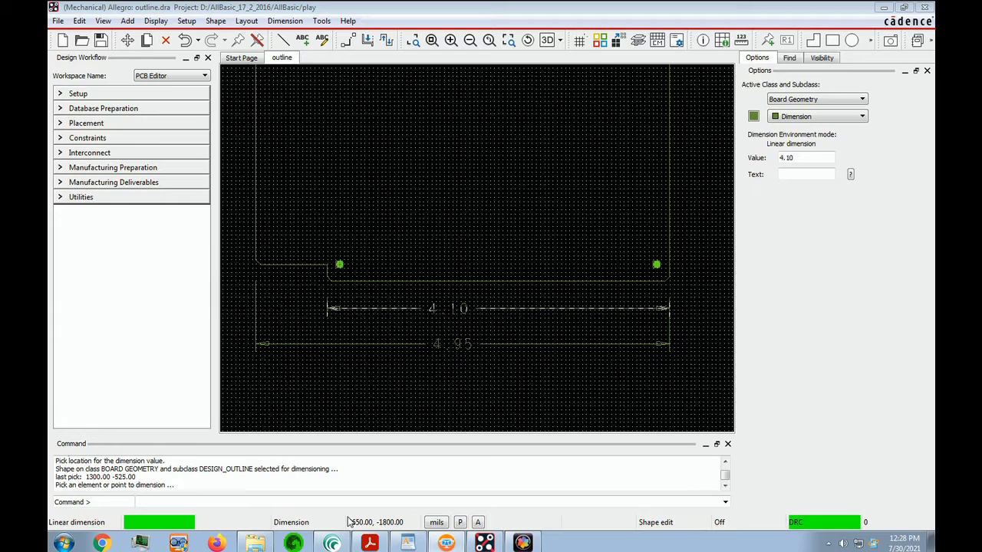
- Delete the linear dimension running from the notch to the lower-right corner of the outline
click(358, 185)
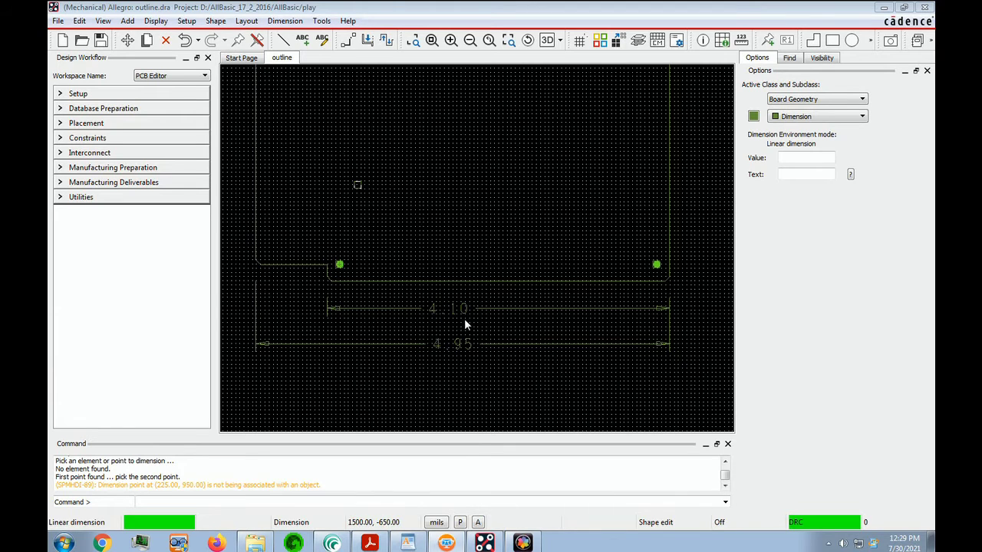
right_click(529, 197)
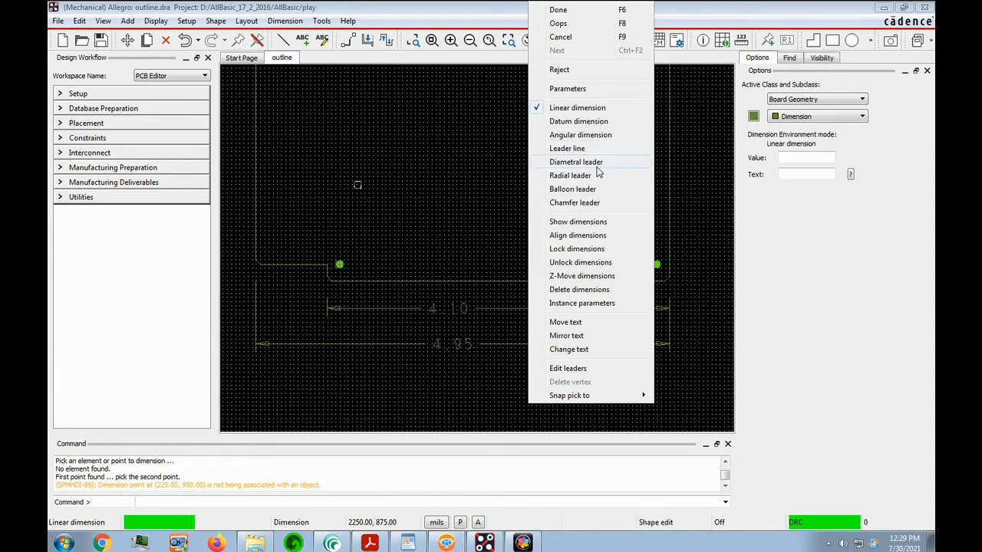
click(589, 291)
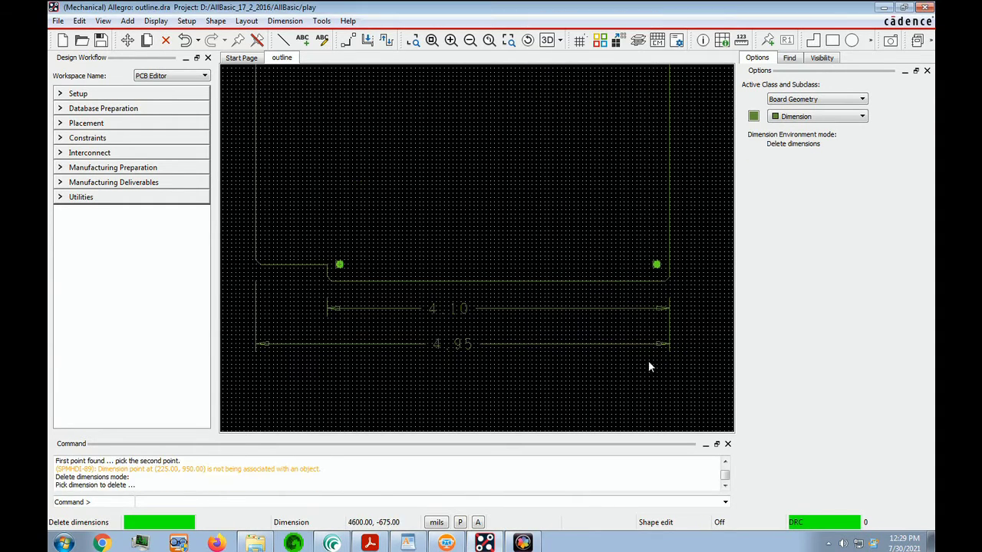
click(446, 311)
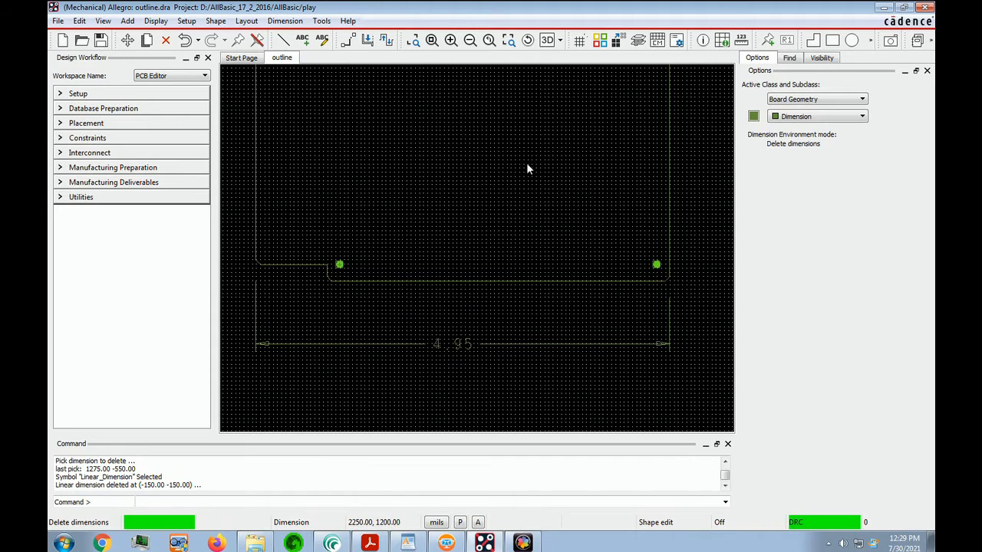
- Add a linear dimension between the two lower mounting holes, placed between the board edge and the full-width dimension
right_click(459, 145)
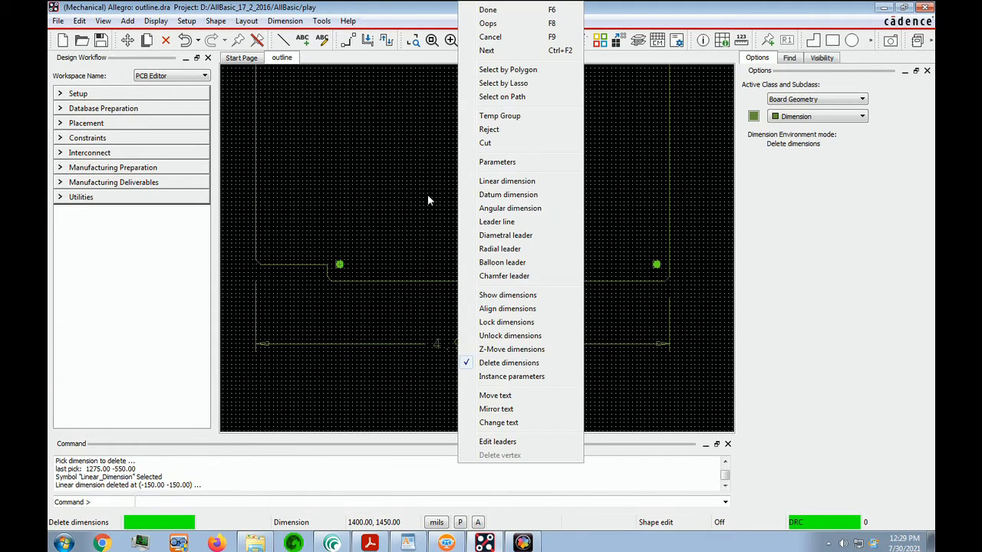
click(520, 183)
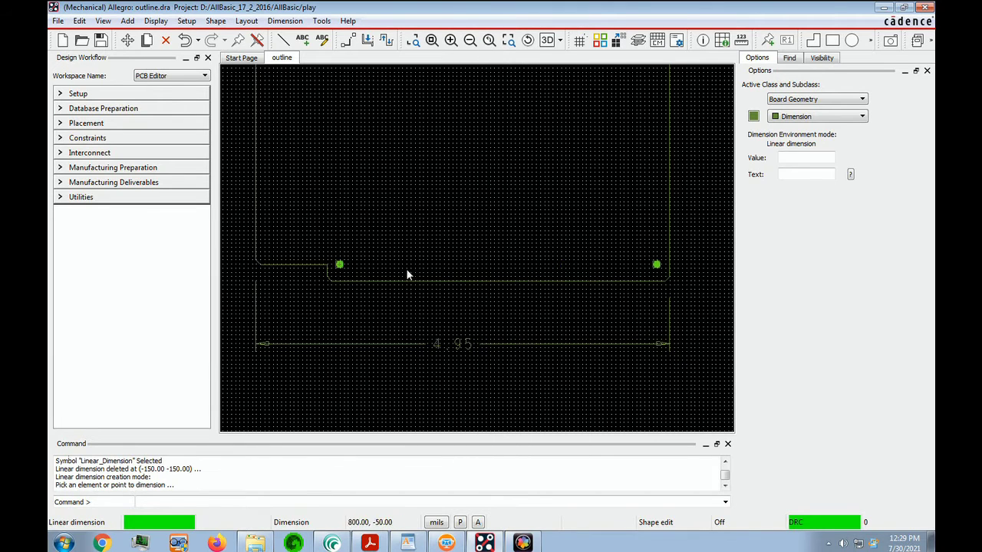
click(340, 265)
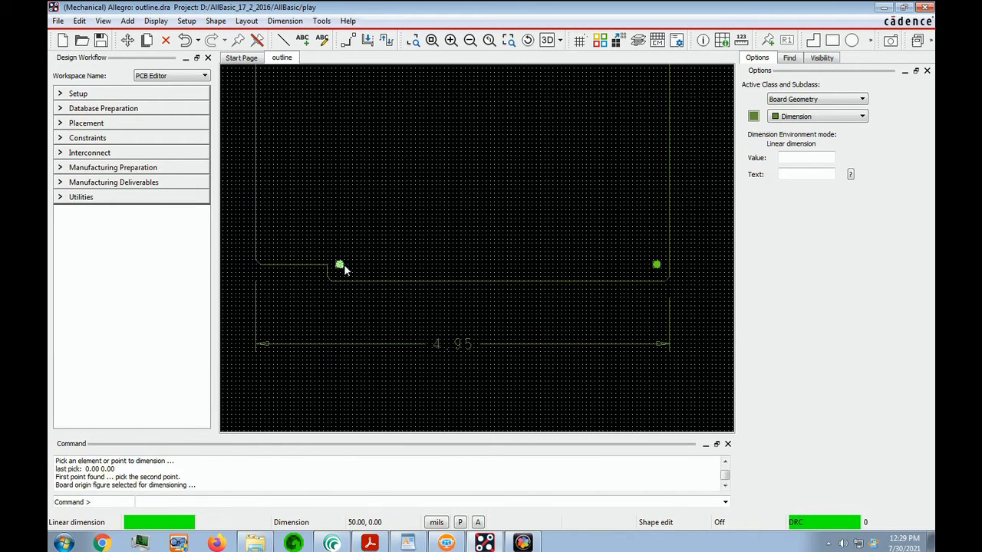
click(657, 266)
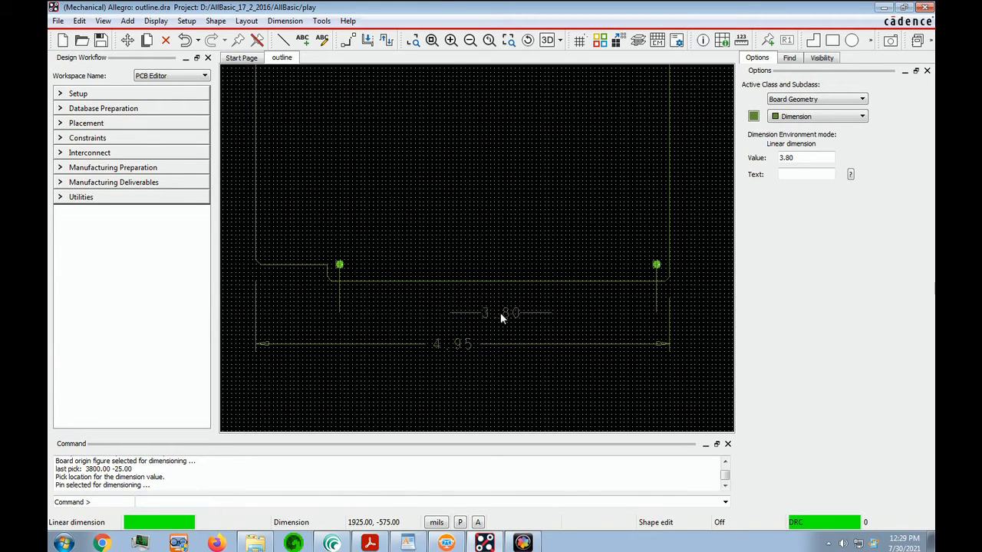
click(459, 311)
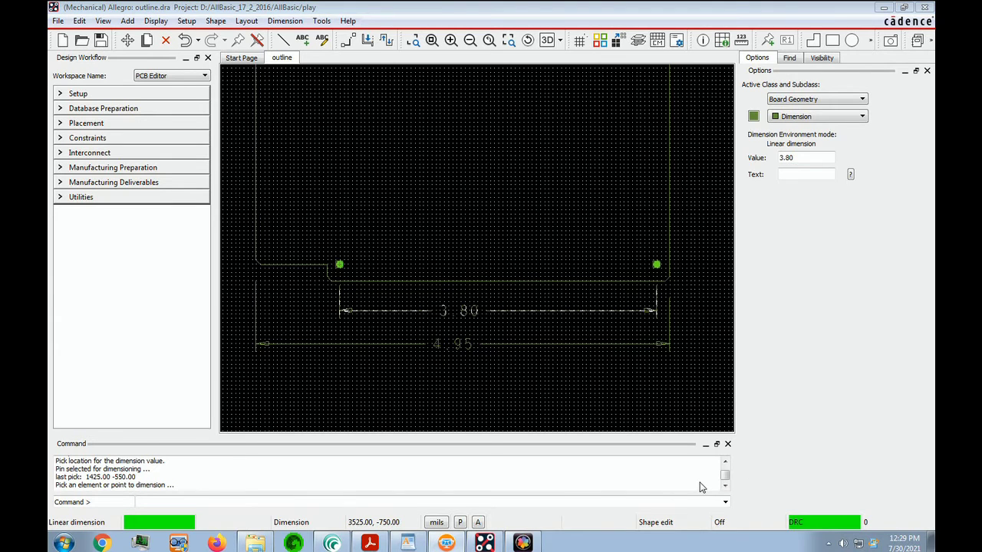
- Add a vertical linear dimension for the board's full height, placed outside the right edge at about 4450 2100
key(F12)
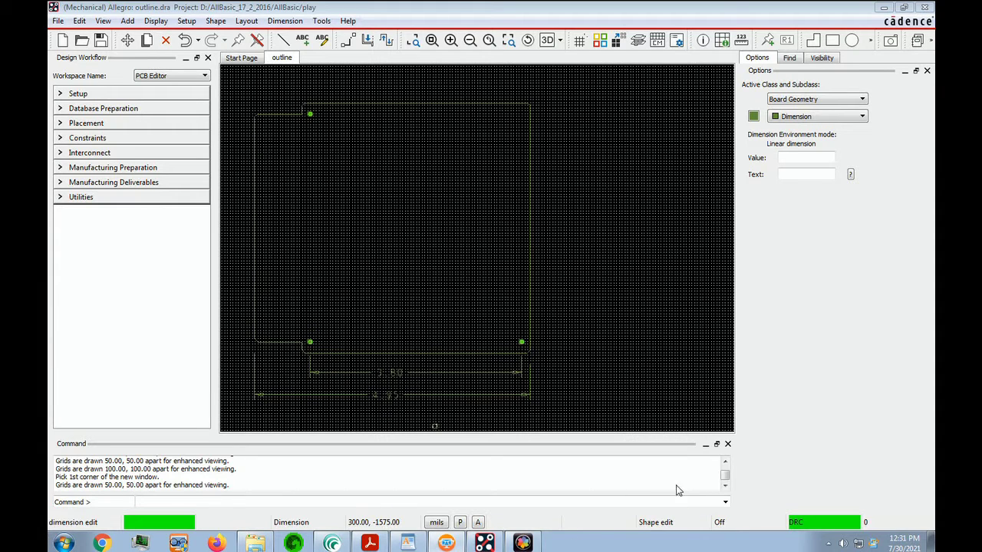
click(527, 102)
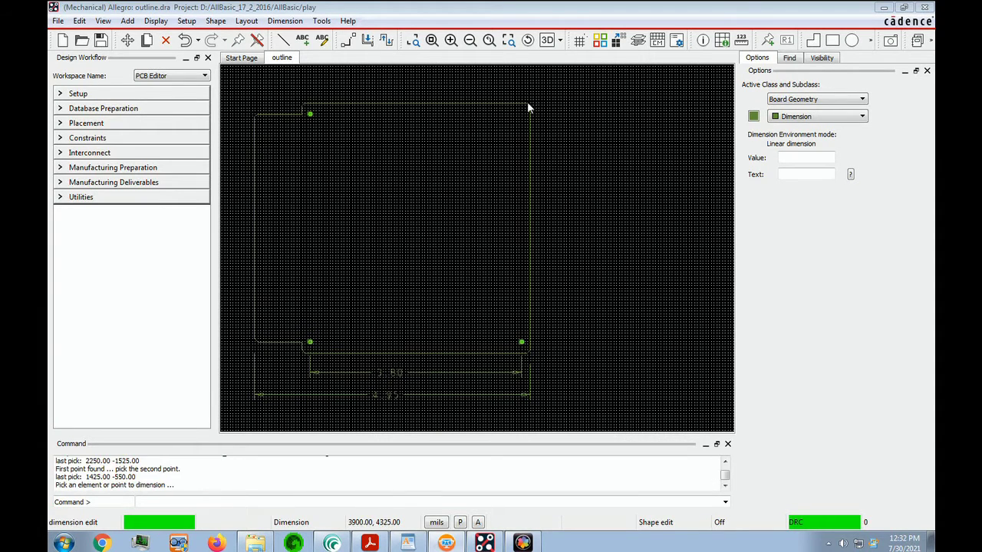
click(529, 355)
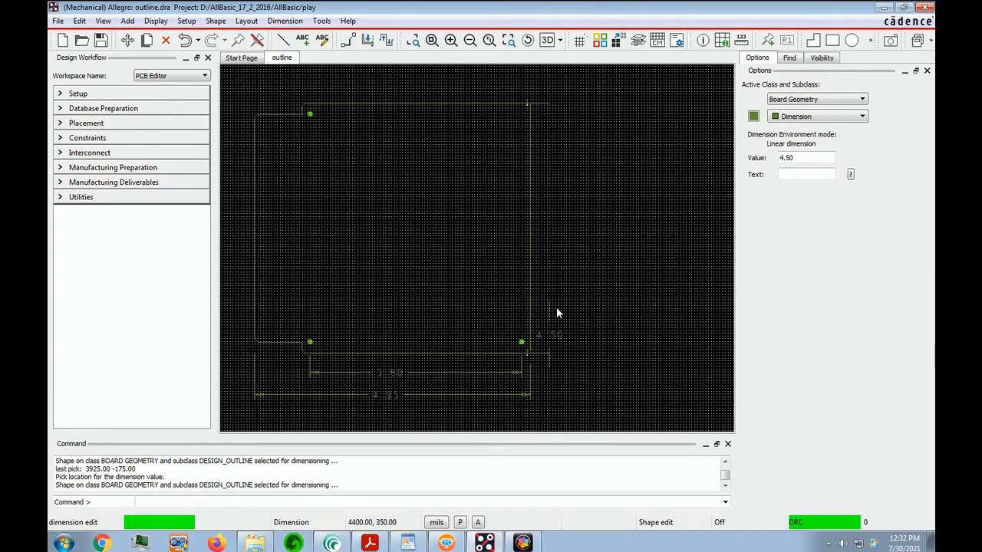
click(557, 228)
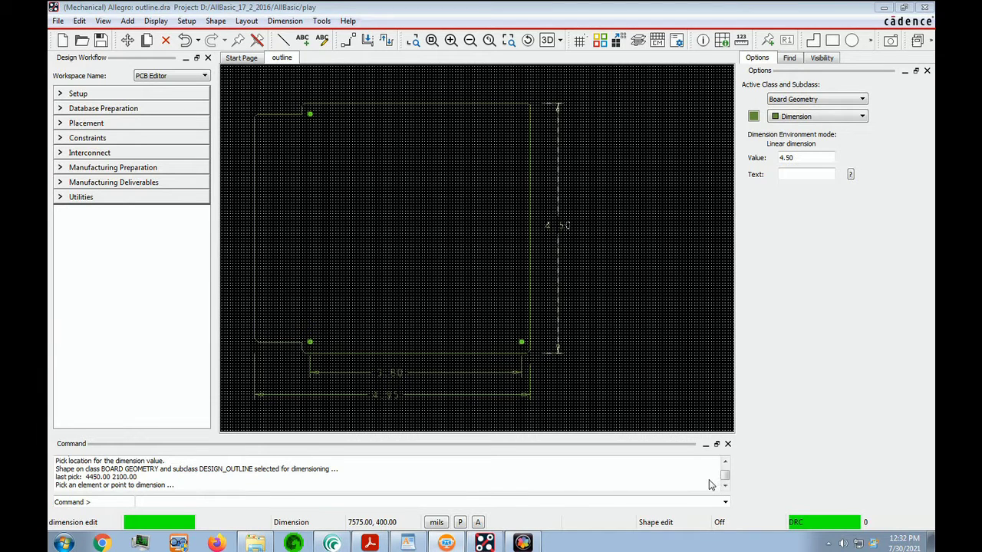
- Add a horizontal linear dimension from the upper notch to the outline's upper-right corner, placed above the board at about 1825 4600
click(303, 108)
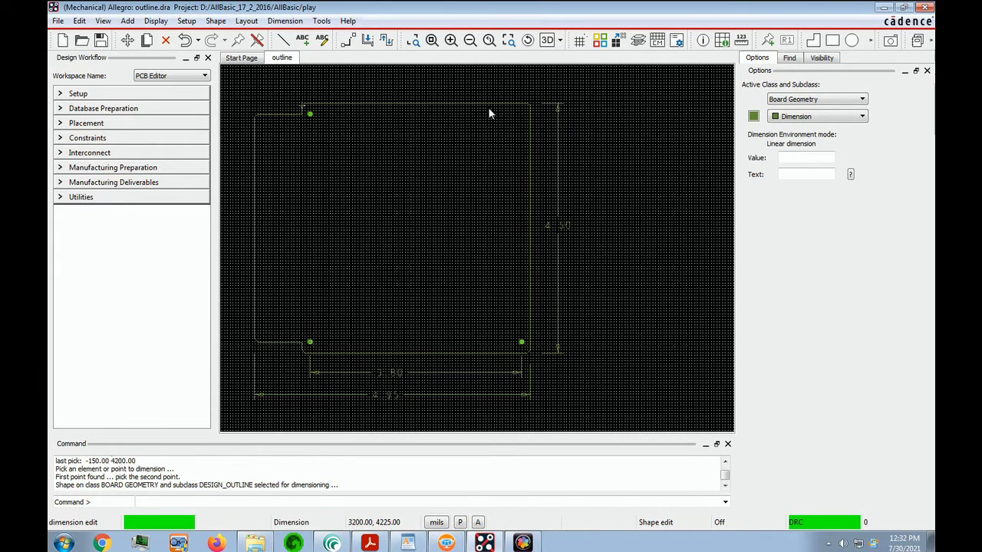
click(529, 108)
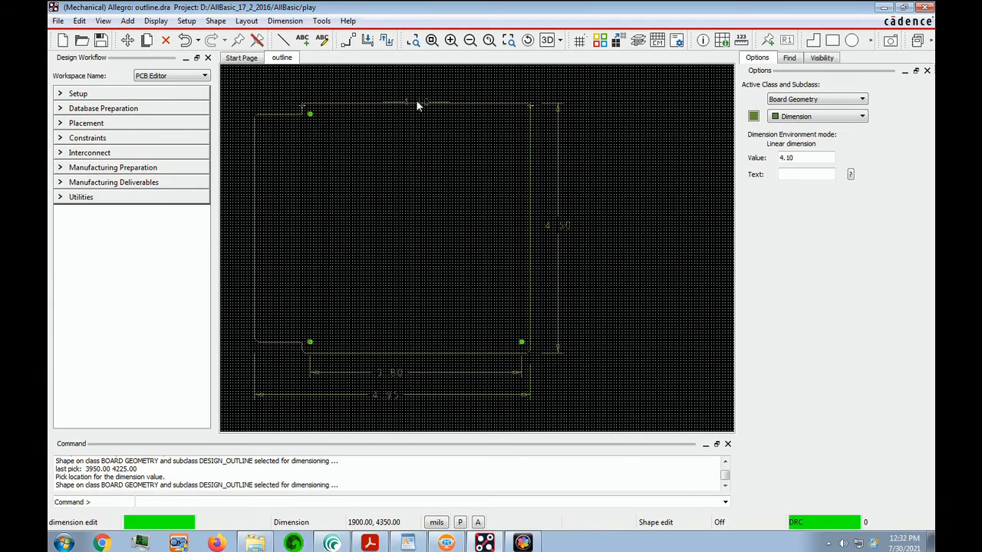
click(412, 87)
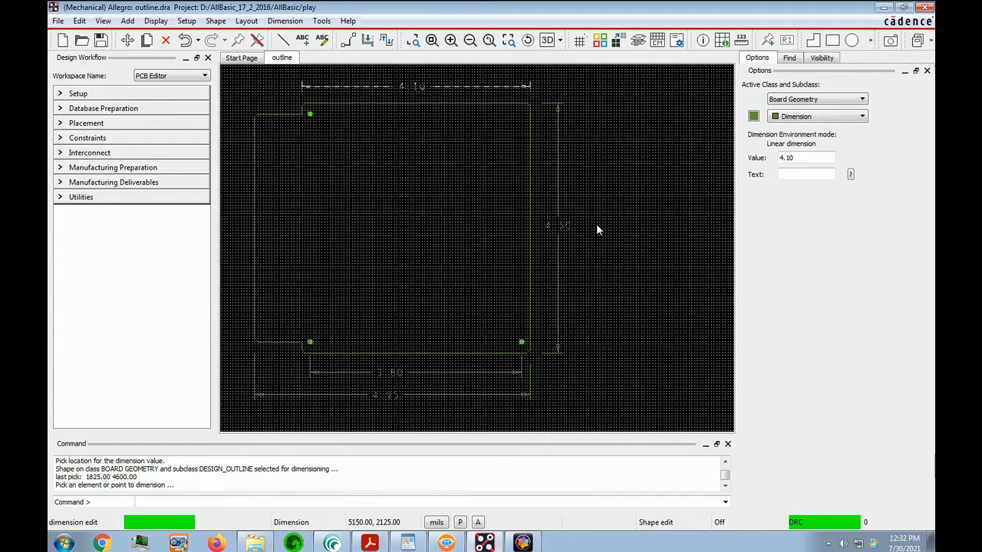
- Add a vertical linear dimension along the outline's left edge between the two notches, placed outside the board at about -1350 2650
click(259, 121)
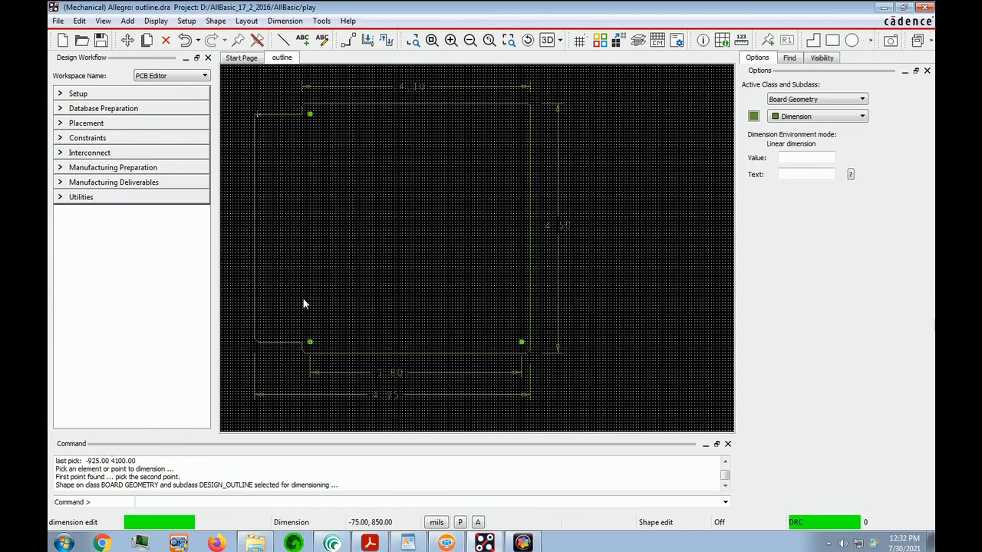
click(257, 343)
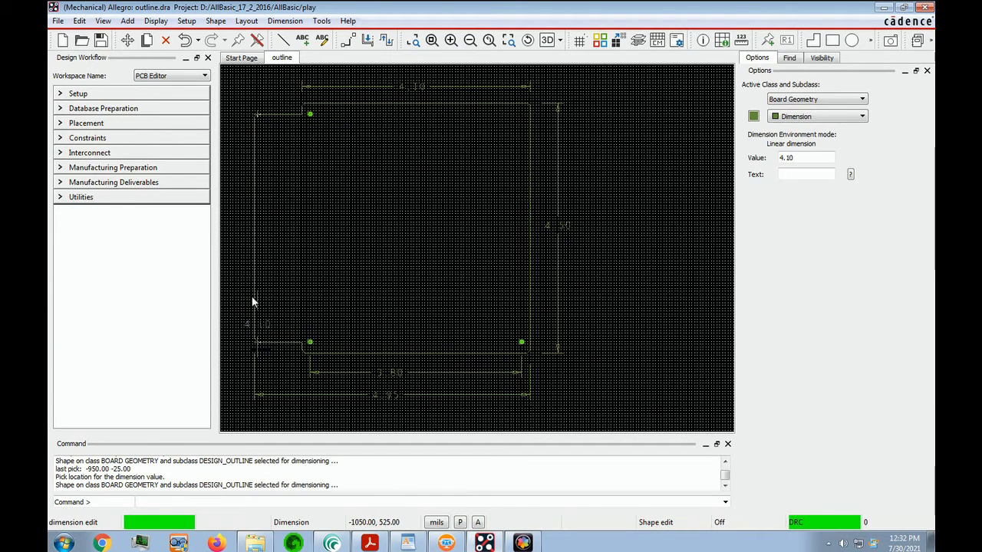
click(235, 195)
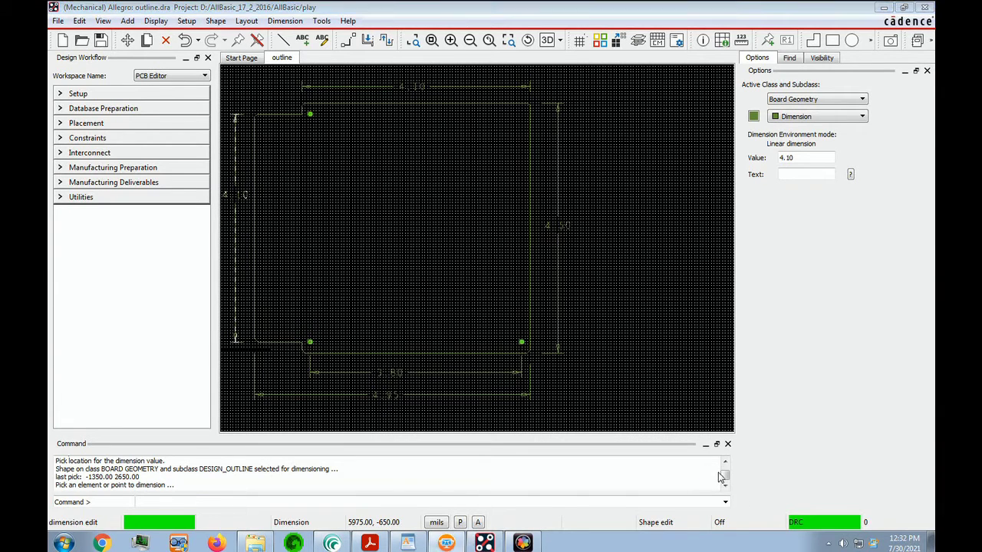
- Add a linear dimension in the X direction from the left edge to the upper notch, placed above the notch at about -650 4575
click(256, 120)
click(300, 110)
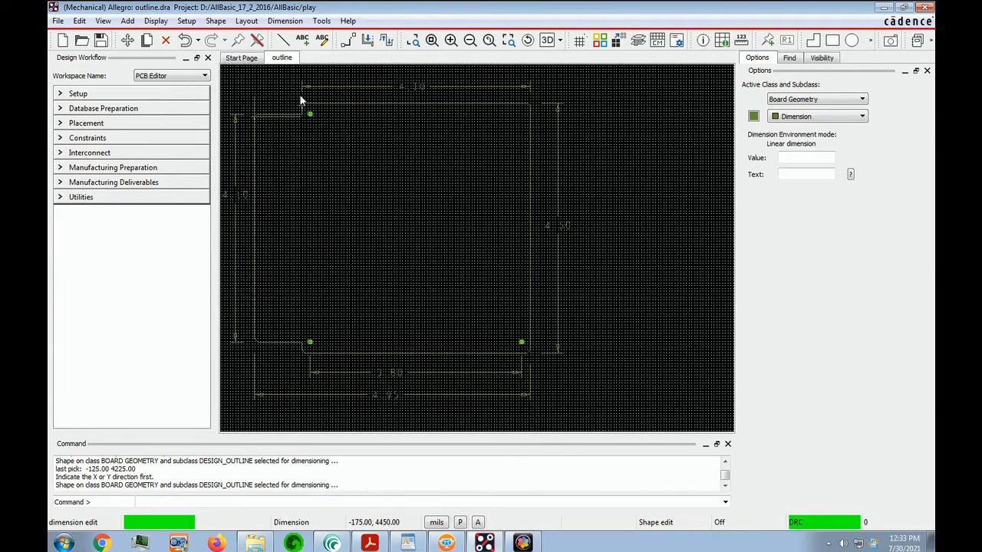
click(281, 92)
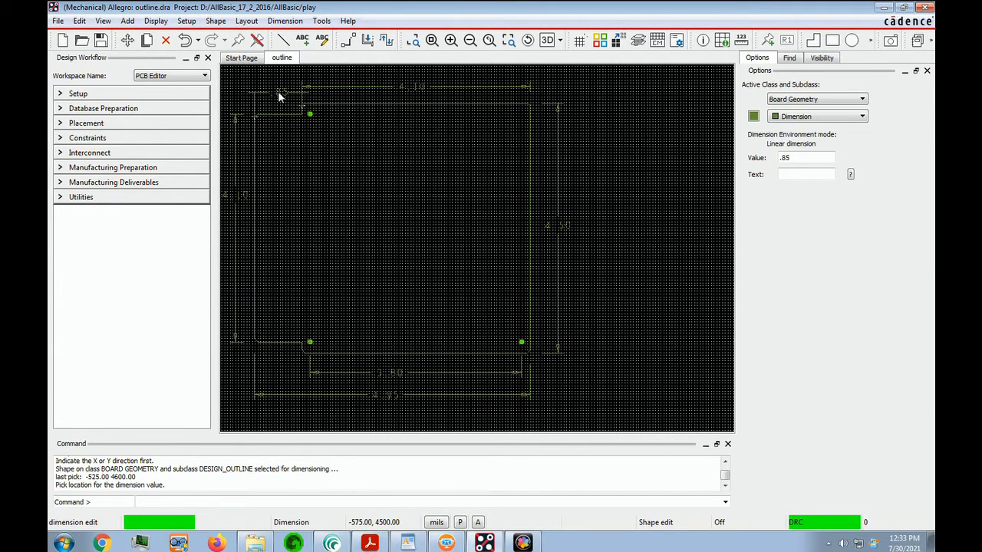
click(276, 92)
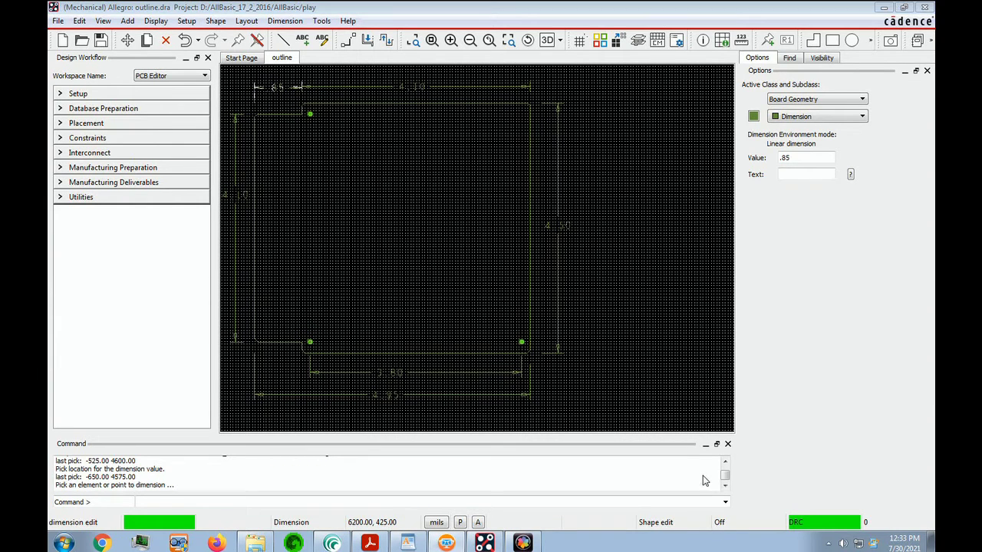
- Hide the grid and add a chamfer leader to the board's upper-right corner, bending at about 4300 4600 and ending at about 5125 4600
click(579, 44)
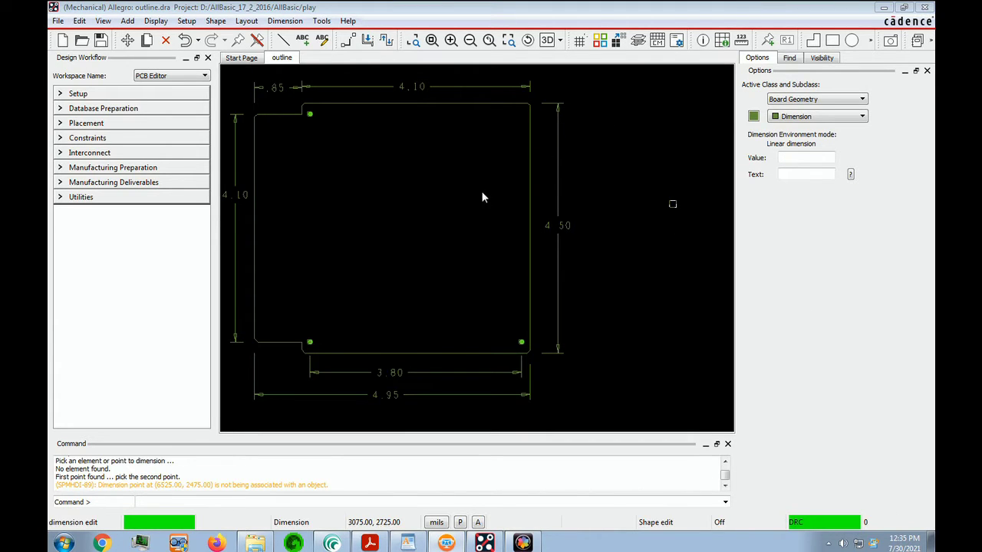
right_click(494, 169)
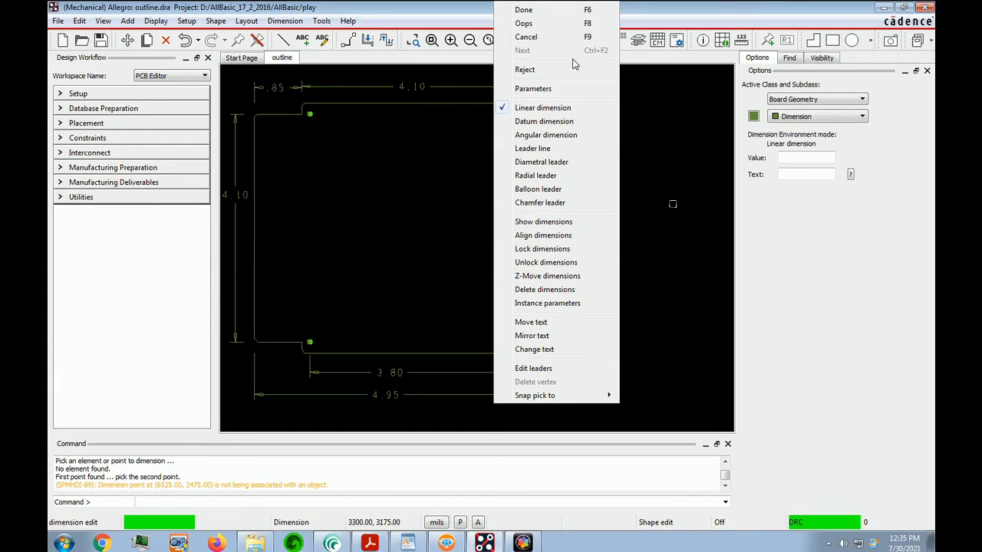
click(539, 202)
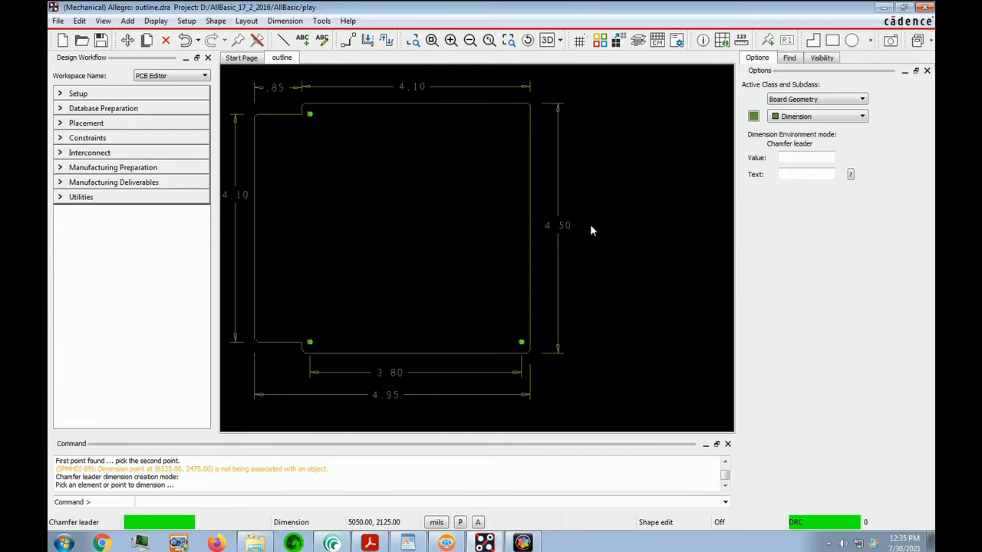
click(413, 40)
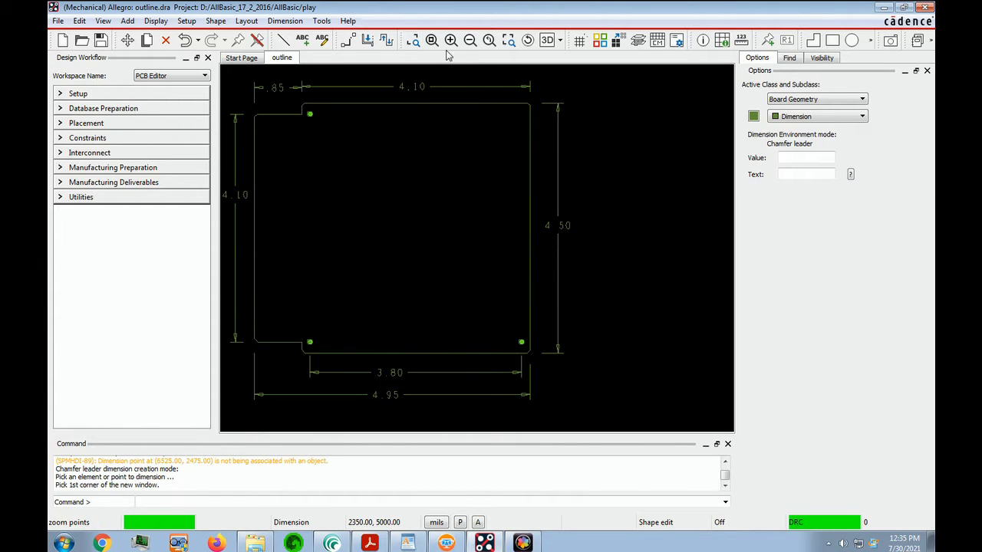
click(514, 75)
click(638, 163)
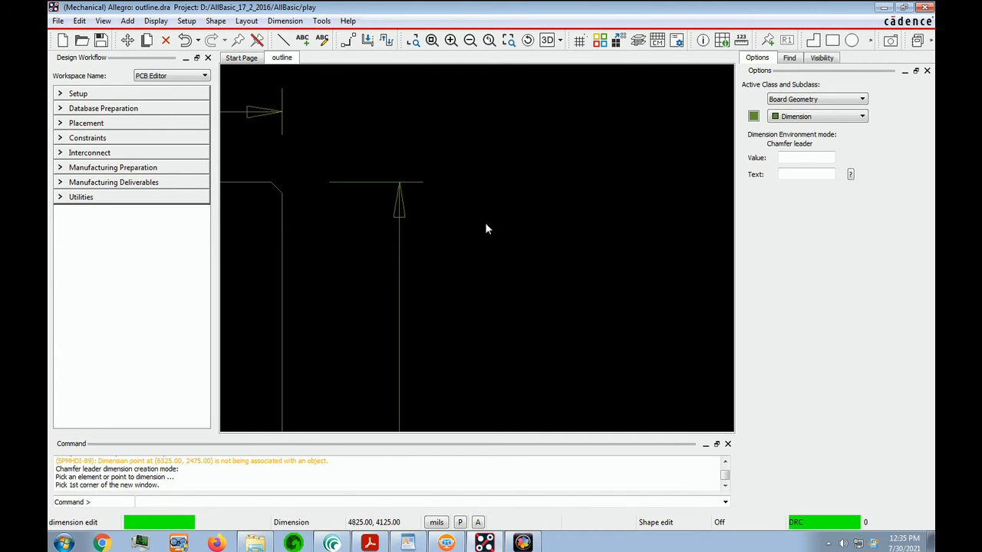
click(278, 192)
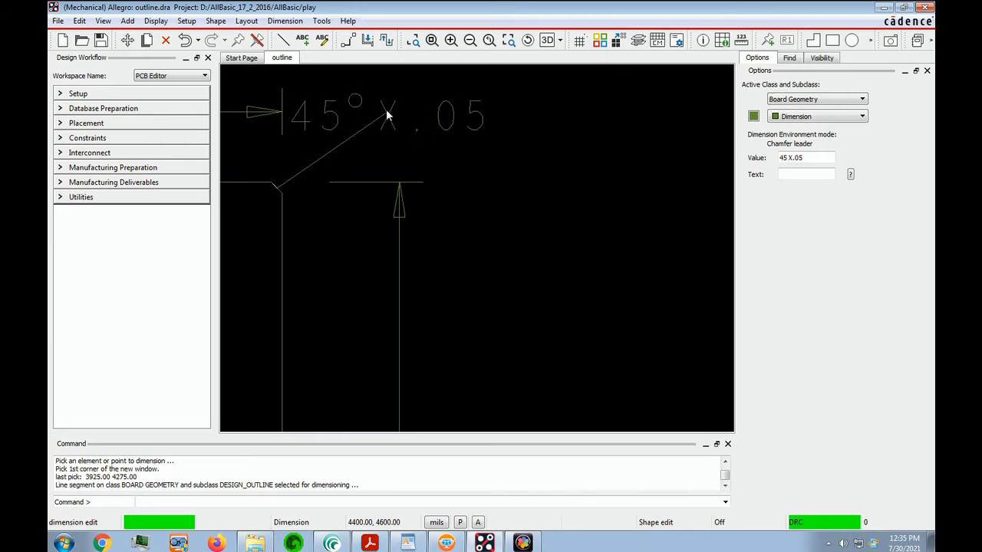
click(366, 116)
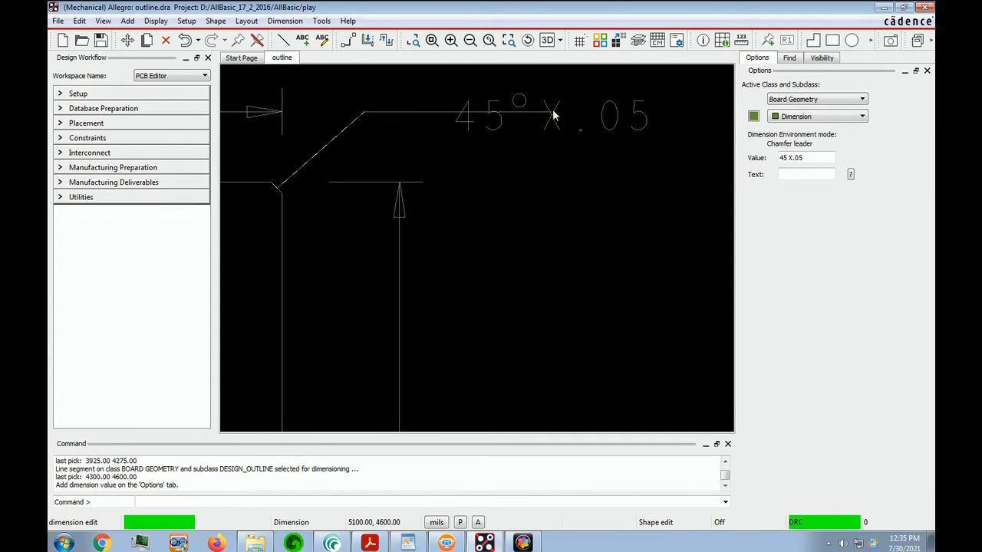
click(557, 115)
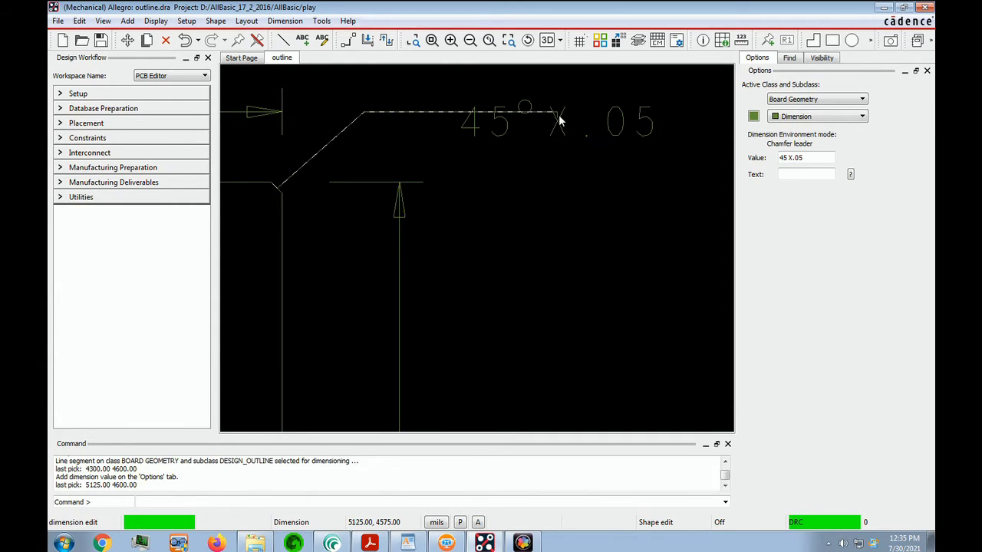
right_click(558, 115)
click(590, 125)
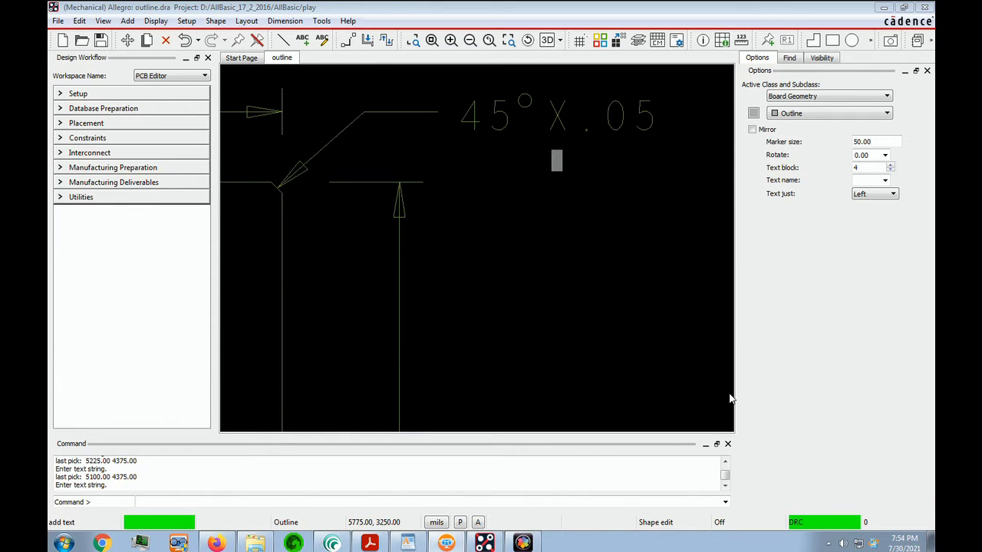
- Add the text "(6 Places)" on the Board Geometry Dimension subclass below the chamfer callout, at about 5075 4350
click(127, 21)
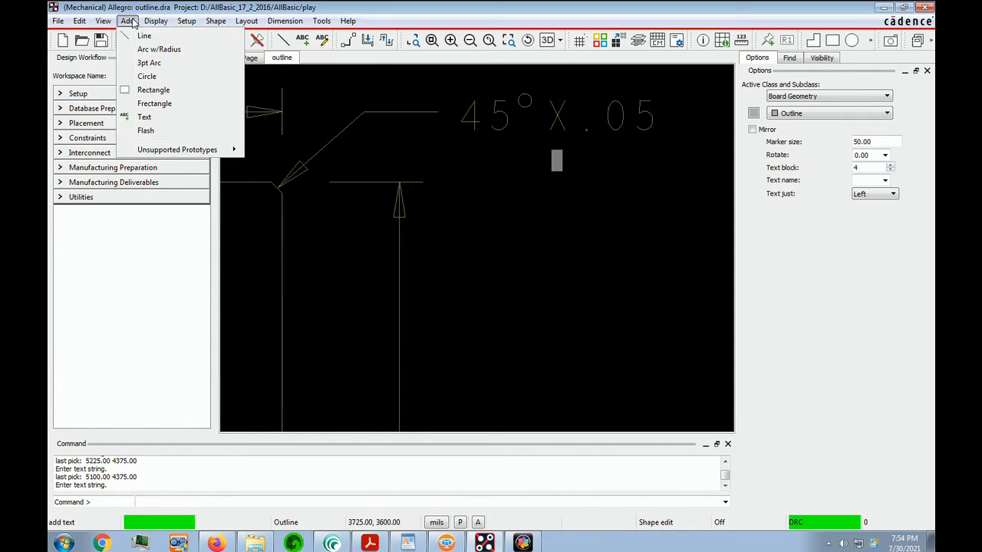
click(155, 118)
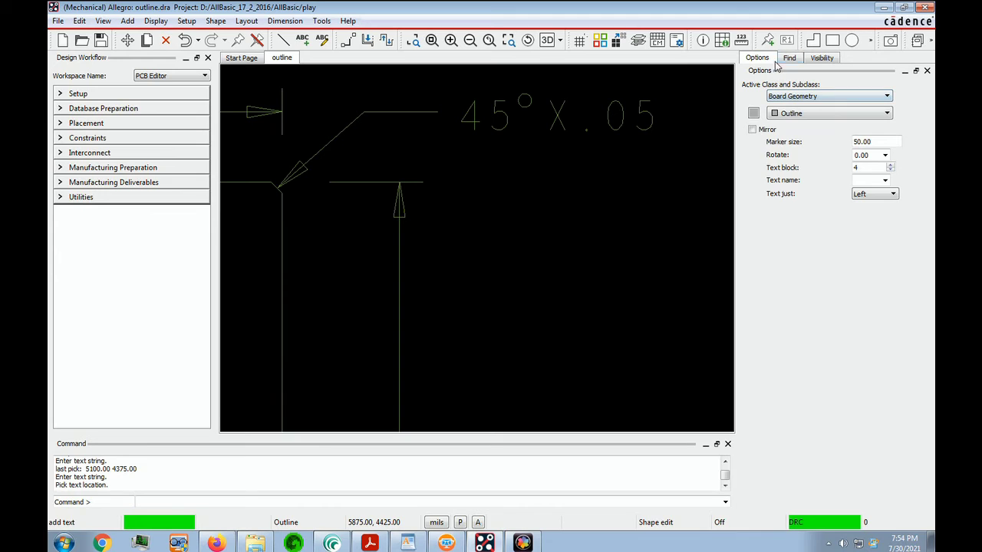
click(887, 100)
click(887, 106)
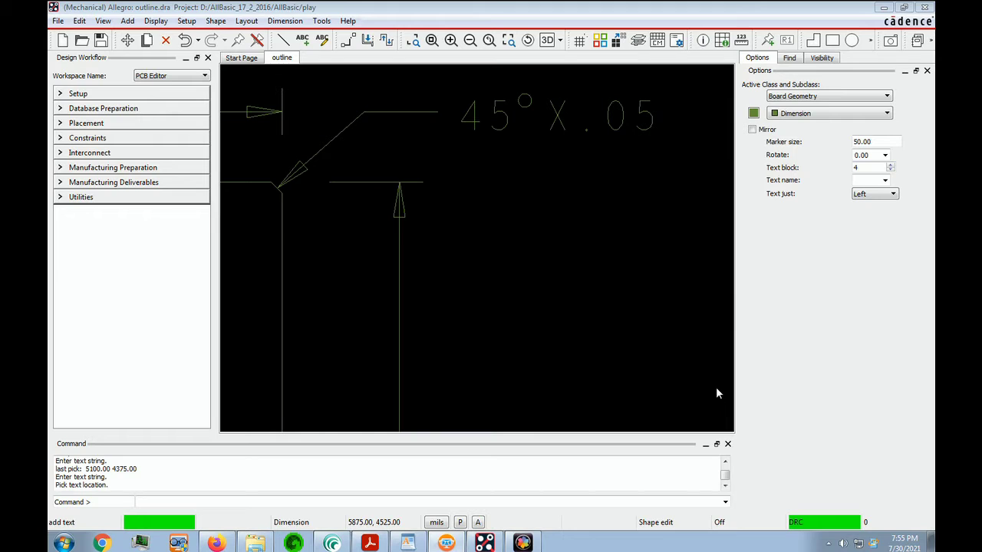
click(568, 182)
click(544, 178)
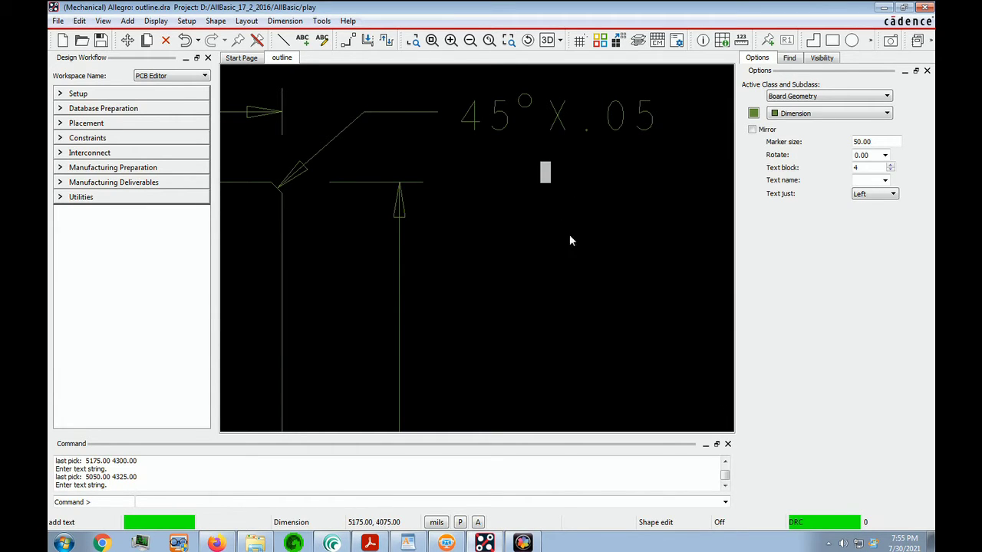
click(579, 176)
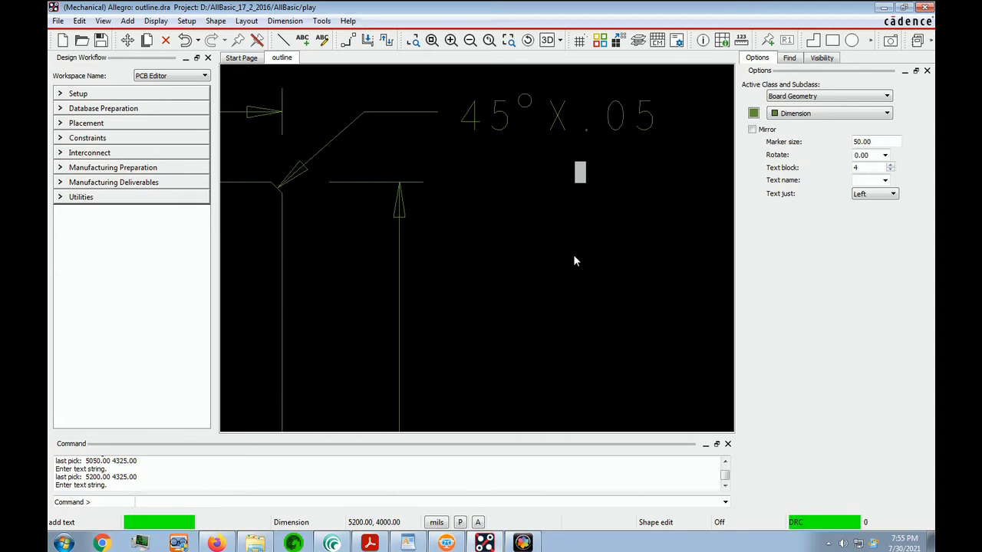
text((6 Places))
click(542, 179)
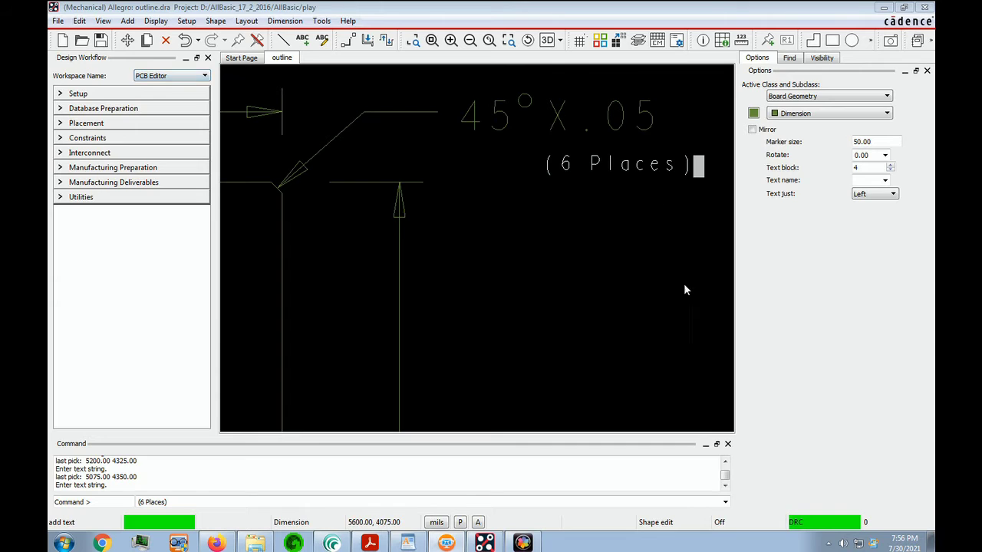
- Move the "(6 Places)" text to about 4850 4375, centred beneath the chamfer callout
click(127, 40)
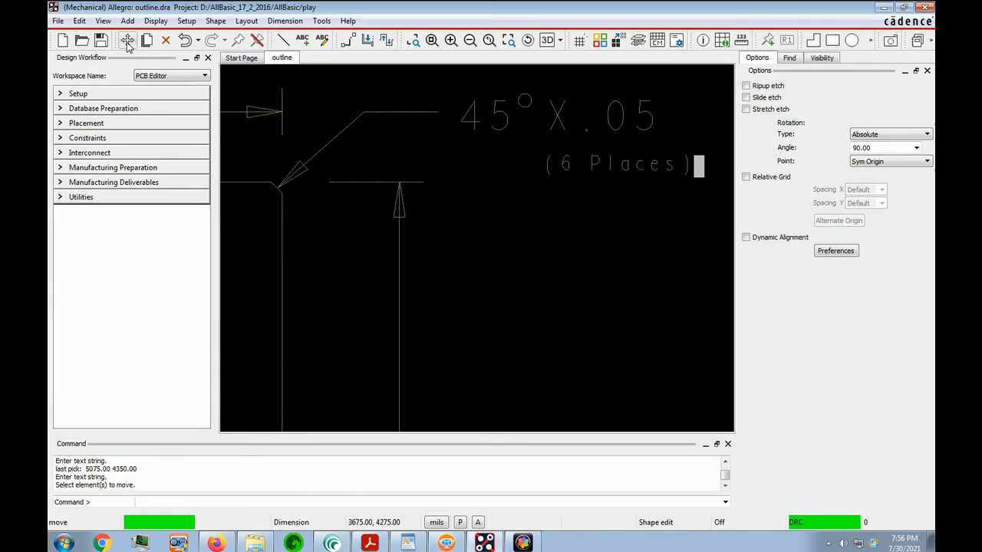
click(626, 167)
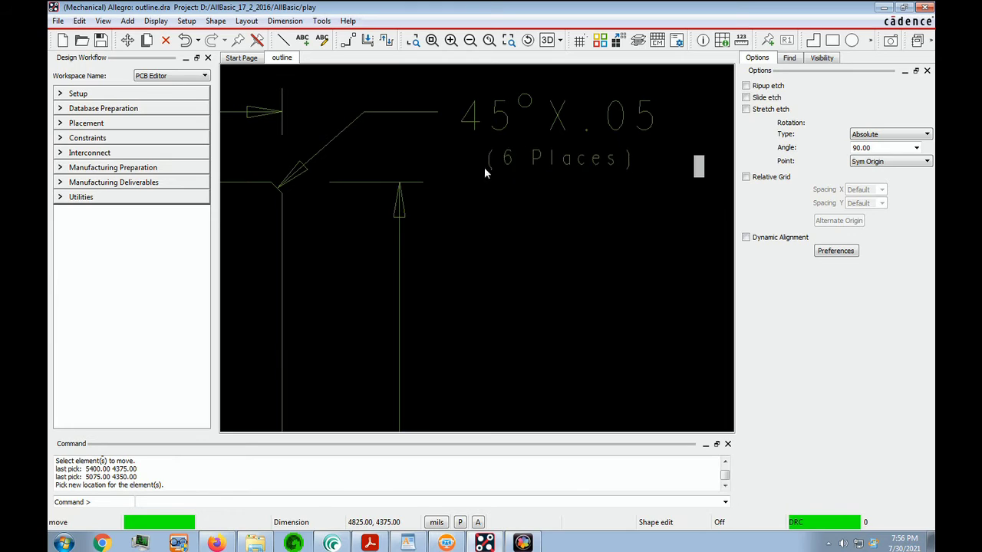
click(493, 167)
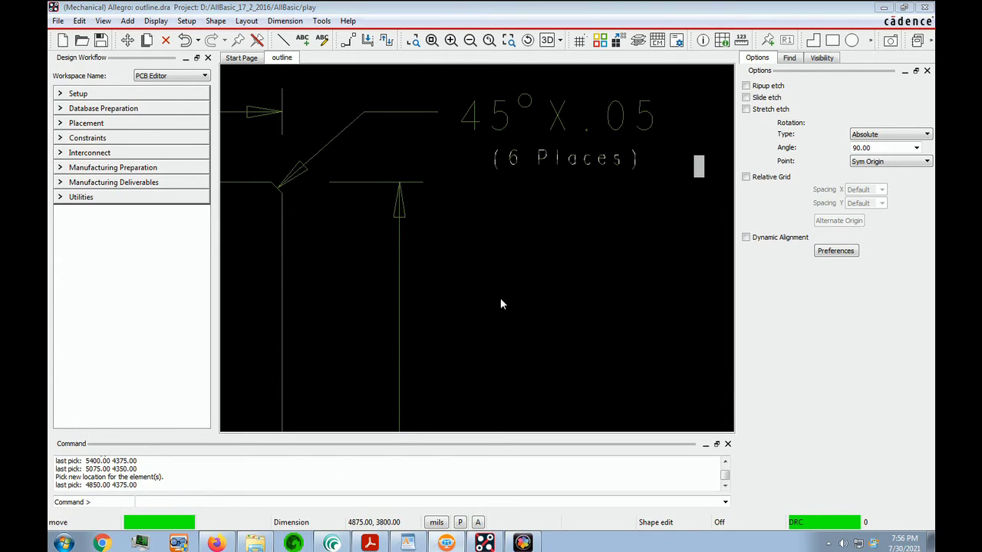
right_click(515, 261)
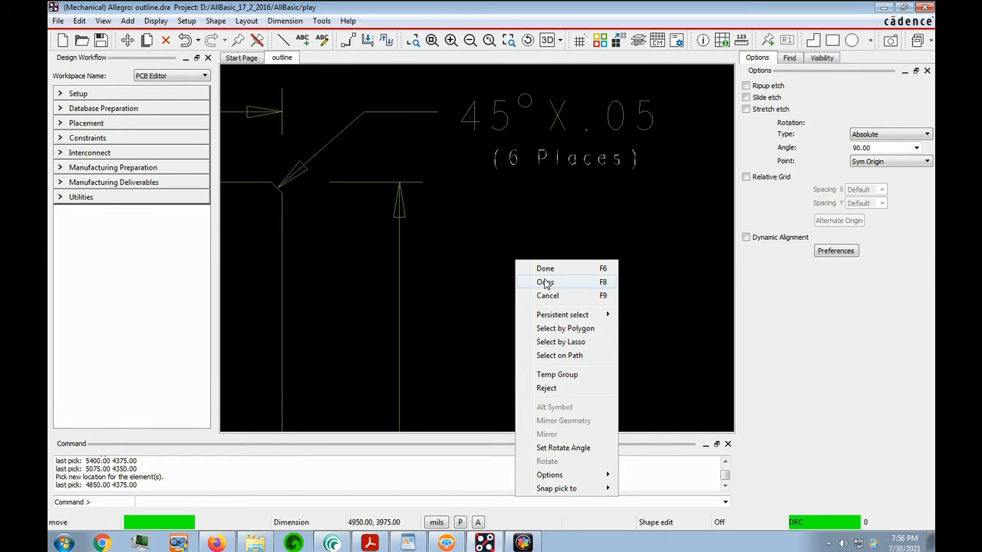
click(546, 269)
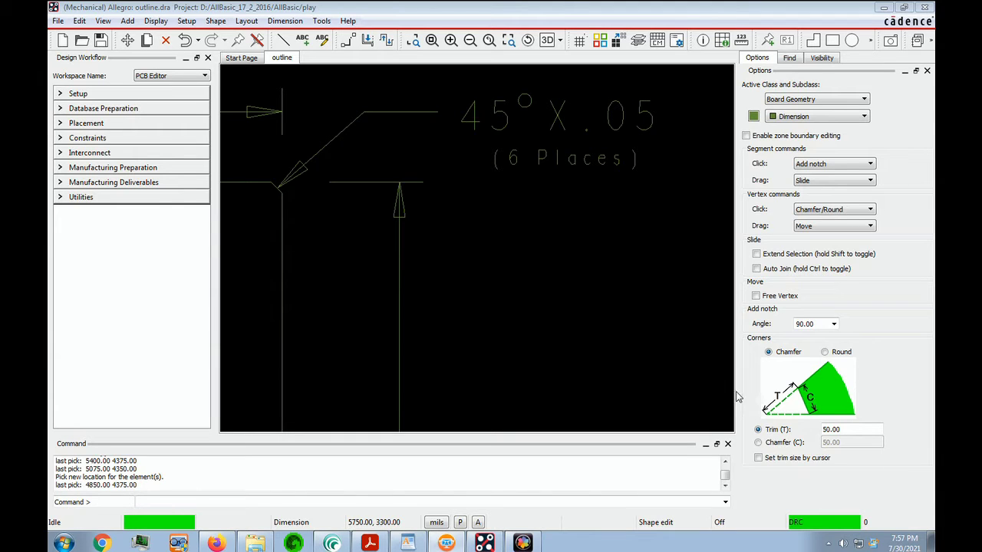
- Z-copy the board outline to Package Keepin, subclass All, contracted with an offset of 70 mils
click(535, 260)
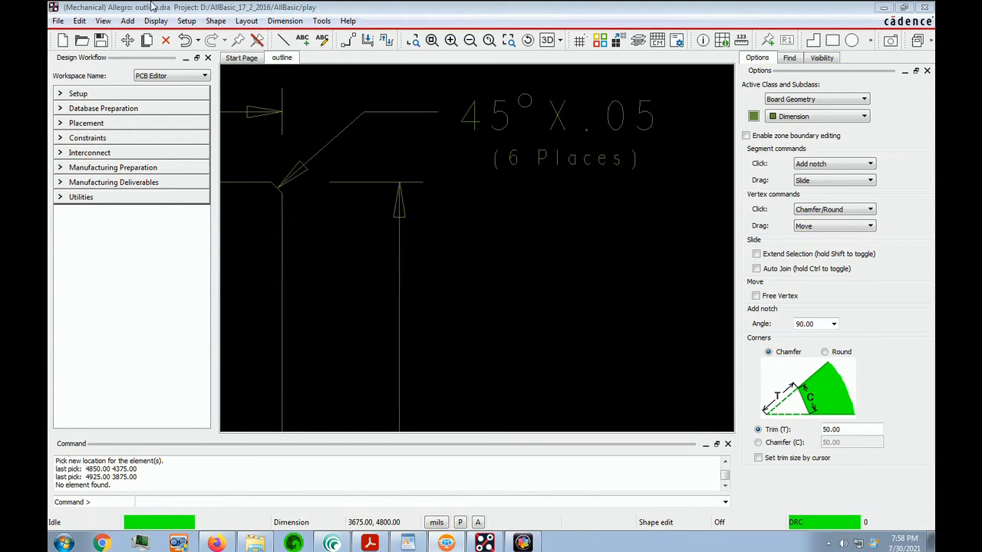
click(80, 20)
click(79, 21)
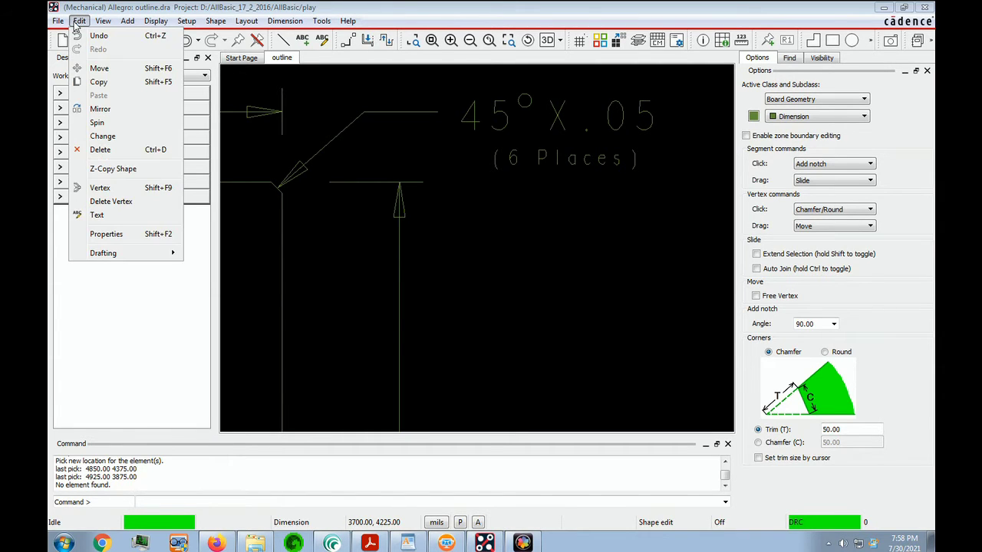
click(123, 169)
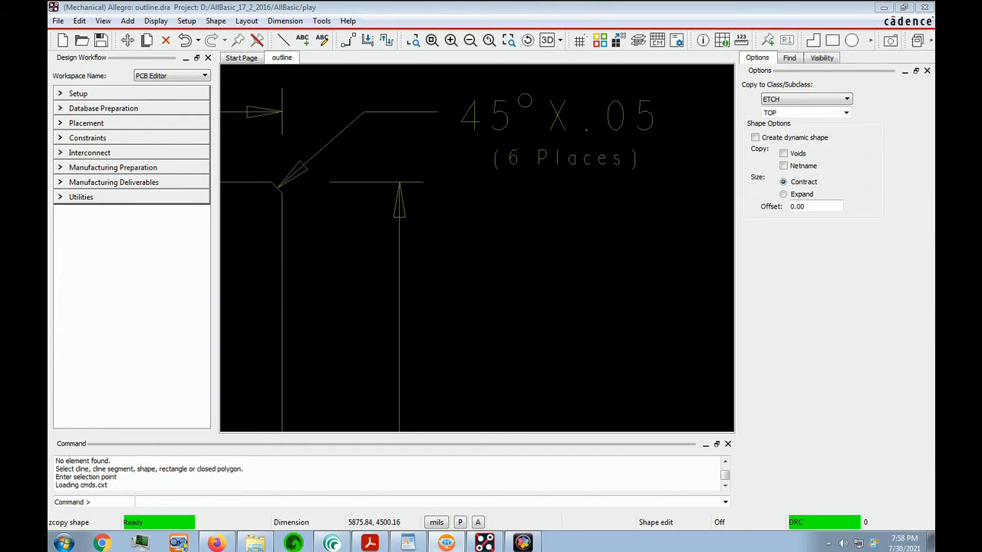
click(847, 100)
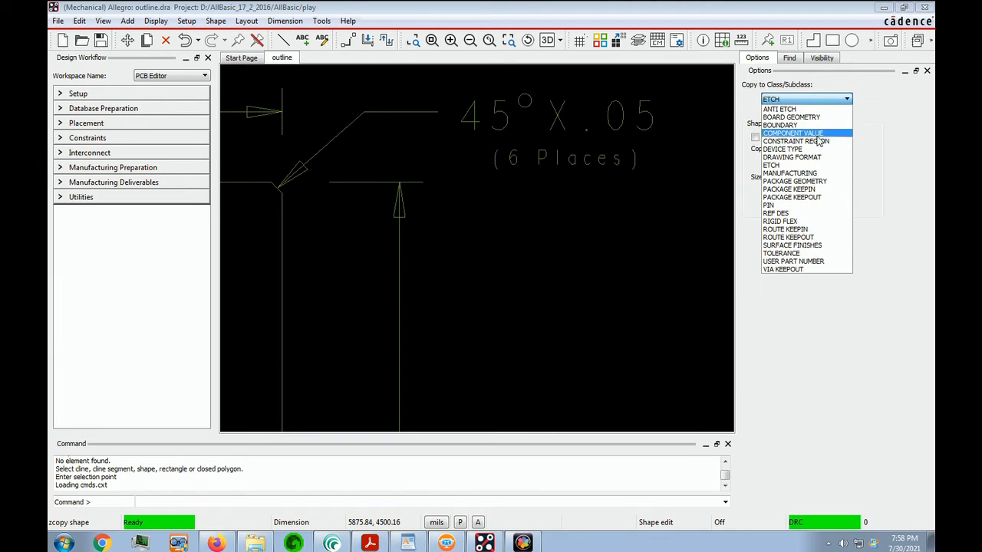
click(781, 189)
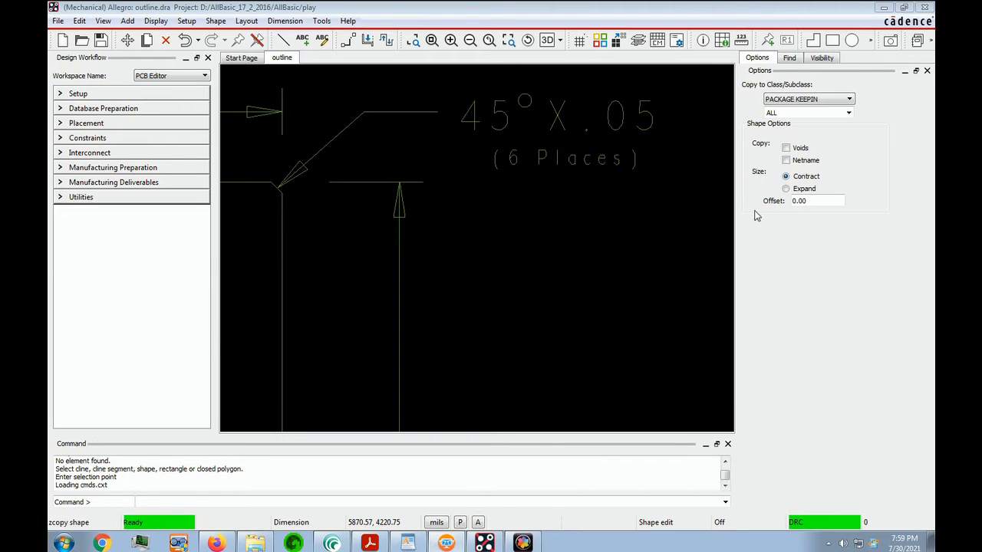
click(823, 203)
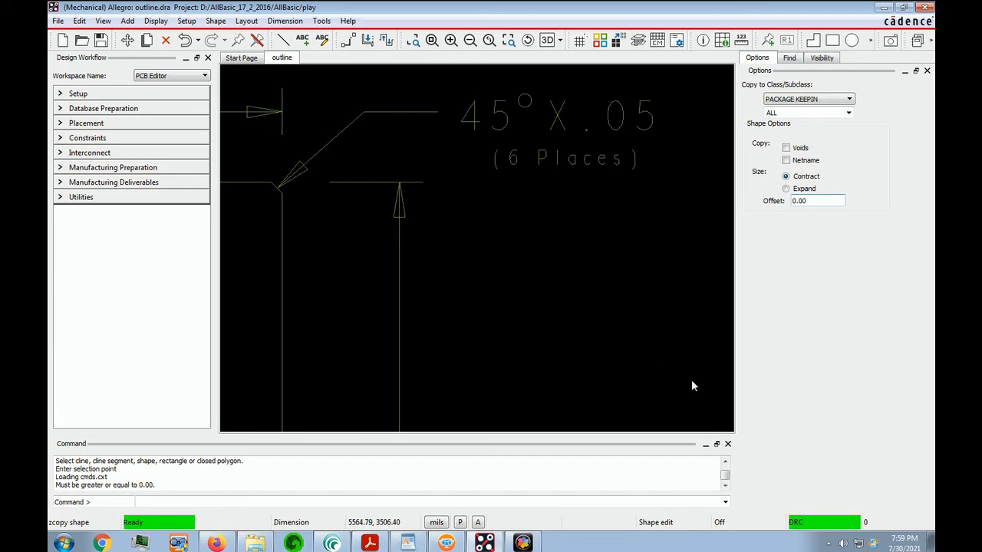
text(7)
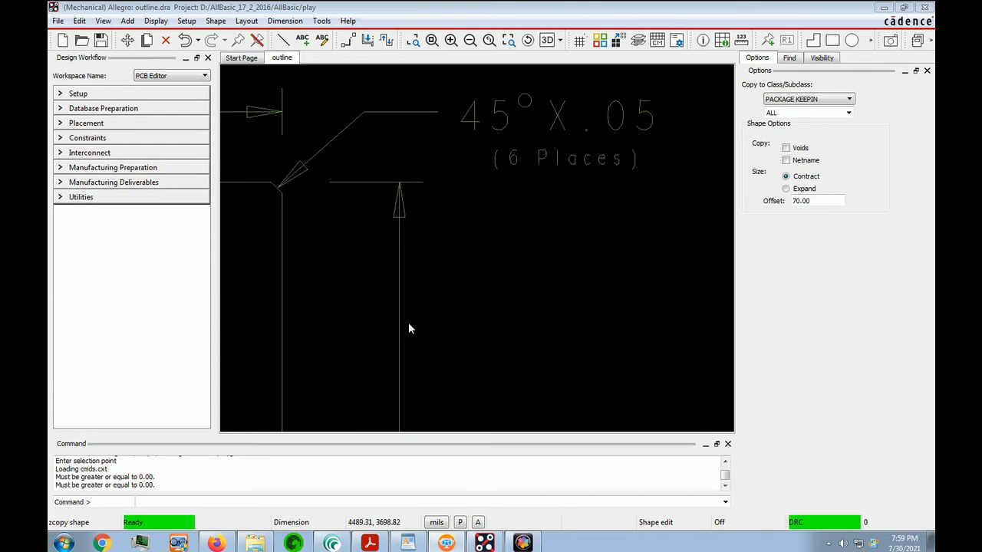
click(284, 307)
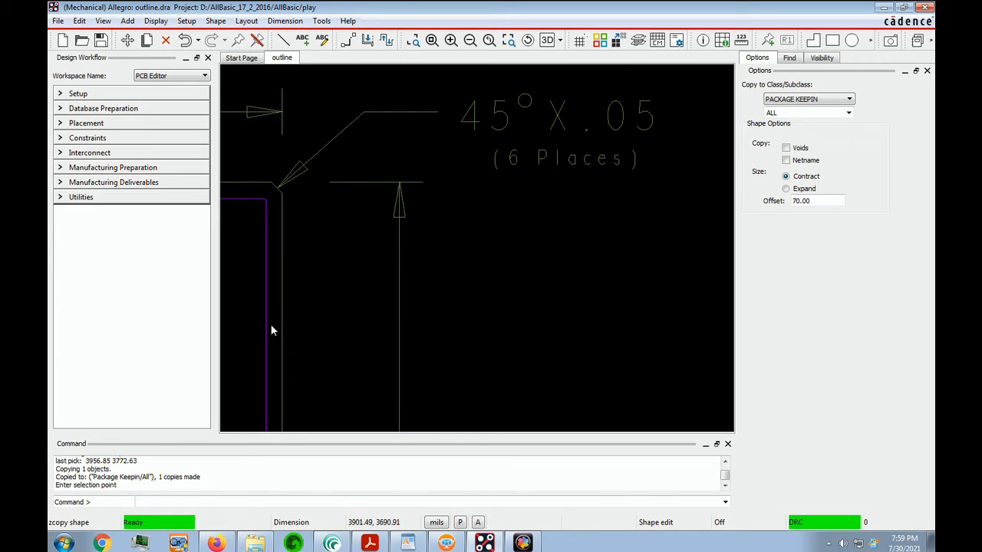
- Z-copy the board outline to Route Keepin, subclass All, contracted with an offset of 50 mils
scroll(353, 314, down, 4)
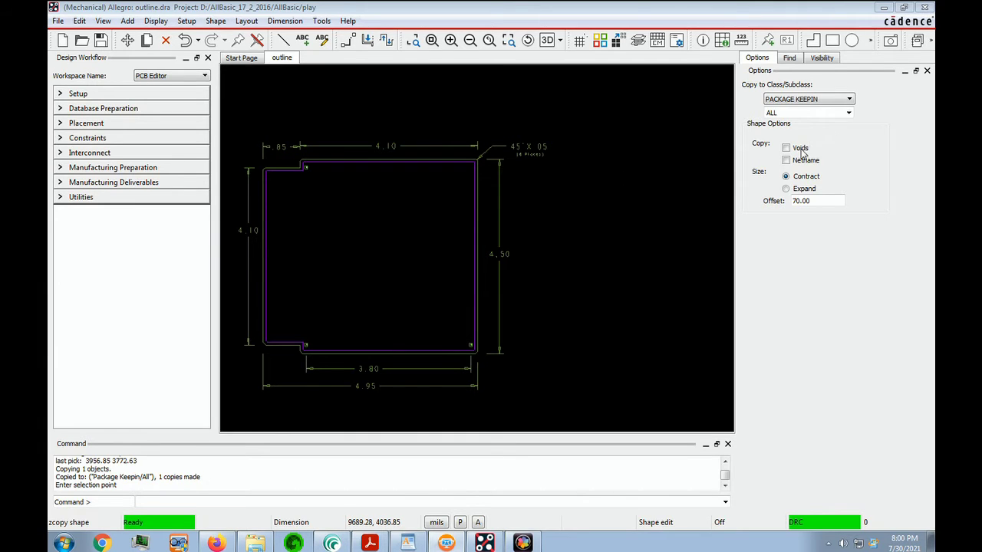
click(850, 101)
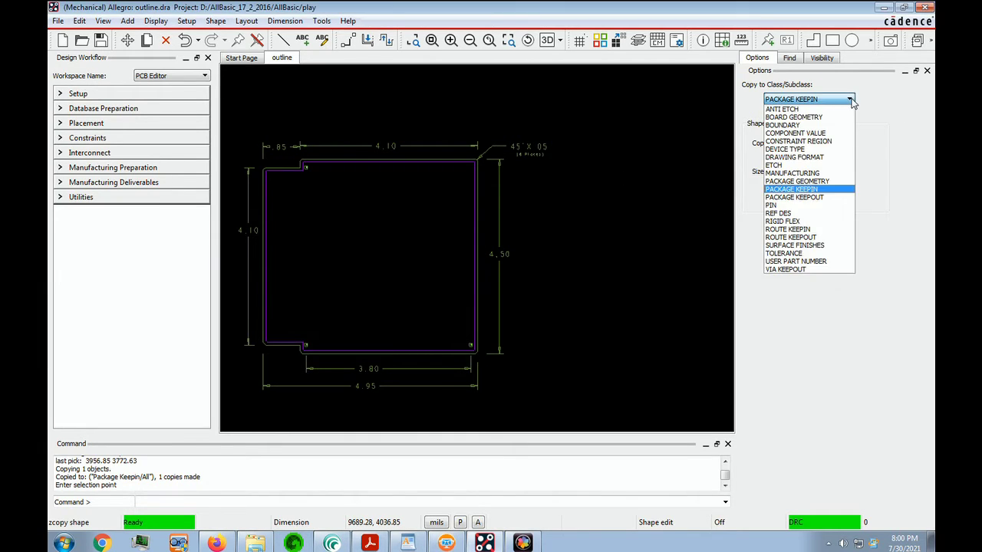
click(788, 230)
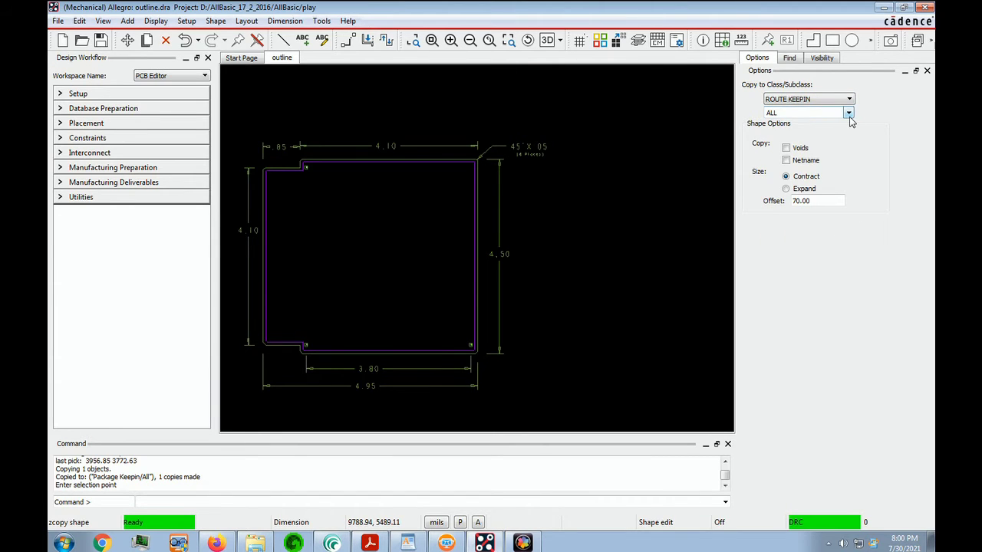
double_click(811, 201)
double_click(829, 202)
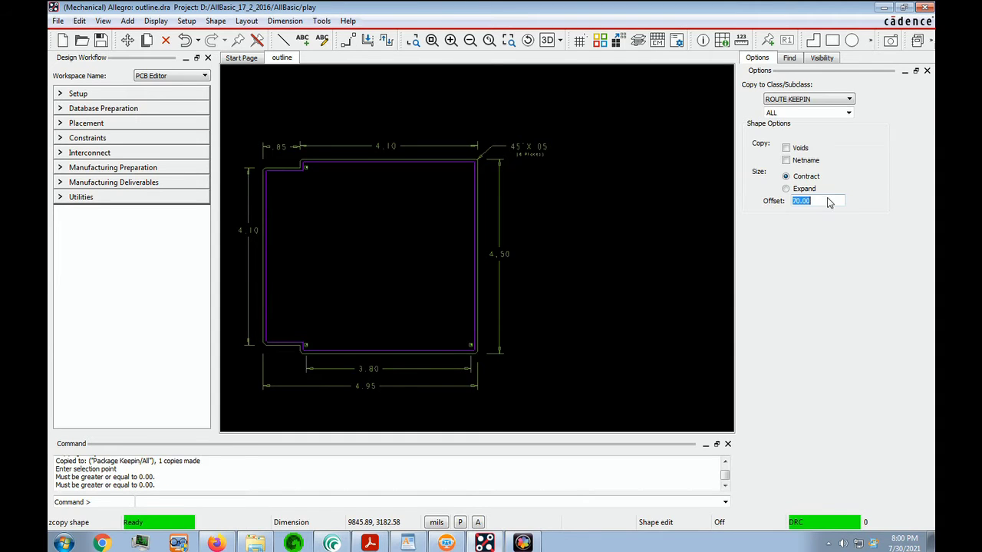
text(50)
click(476, 329)
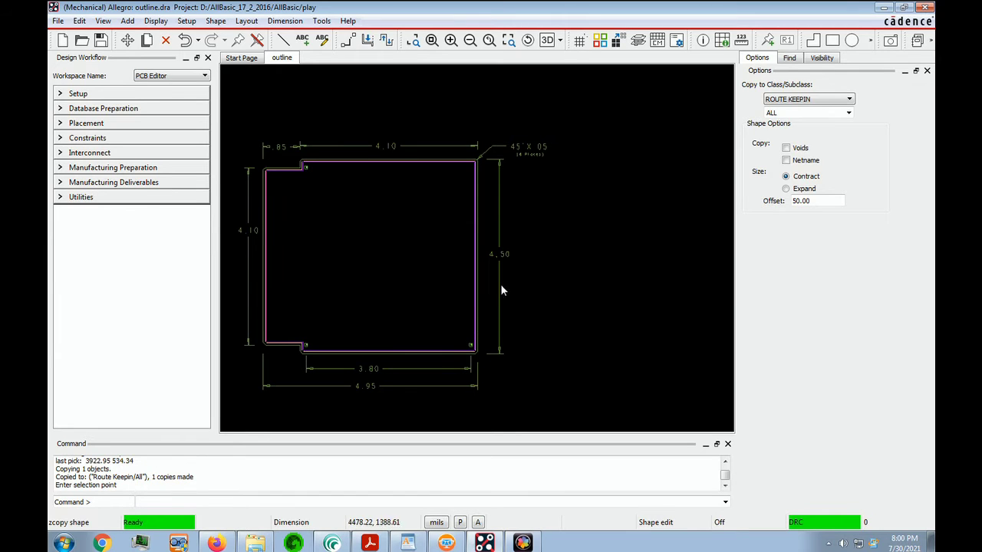
- Start a circular shape on Package Keepout, subclass All, and frame the board's lower-left mounting hole
scroll(497, 306, up, 3)
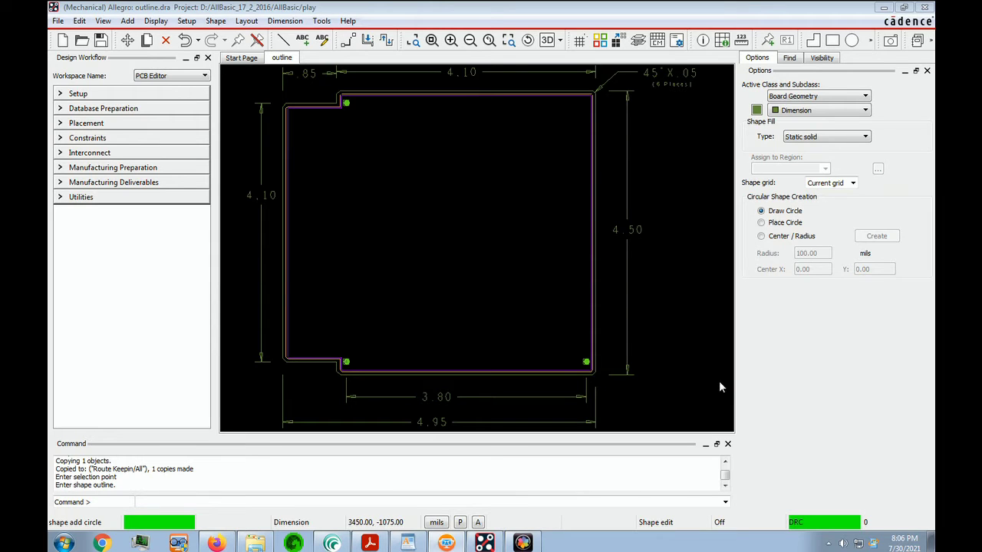
click(372, 213)
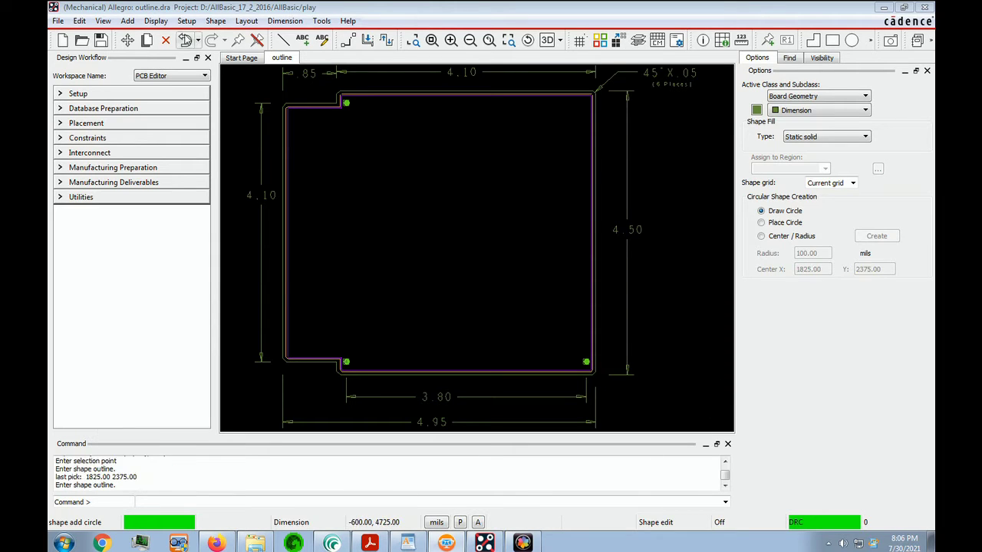
click(216, 21)
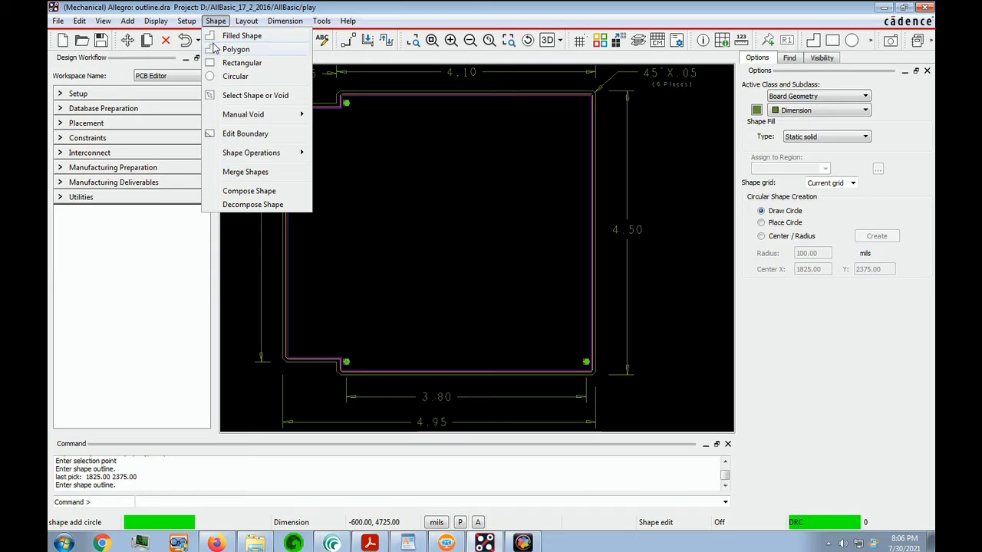
click(238, 78)
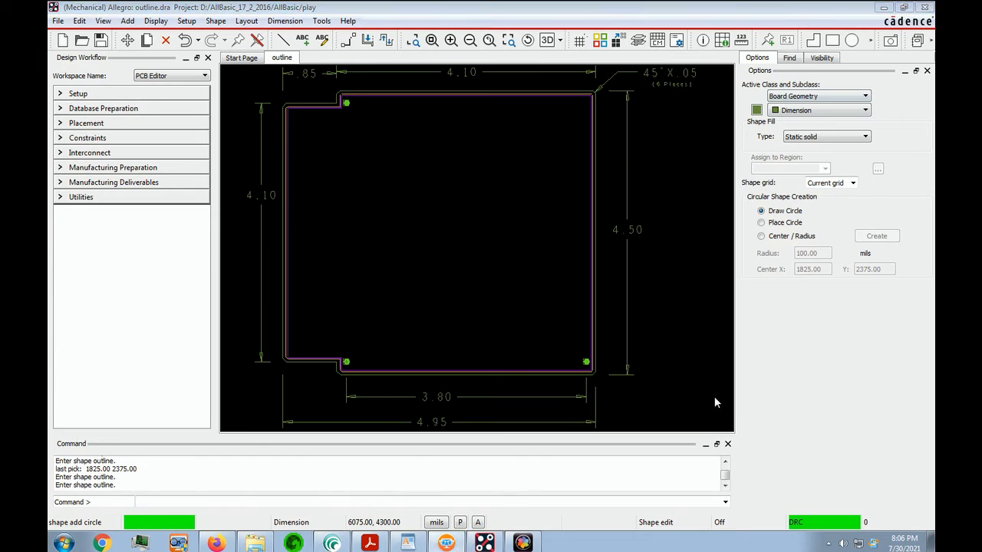
click(865, 96)
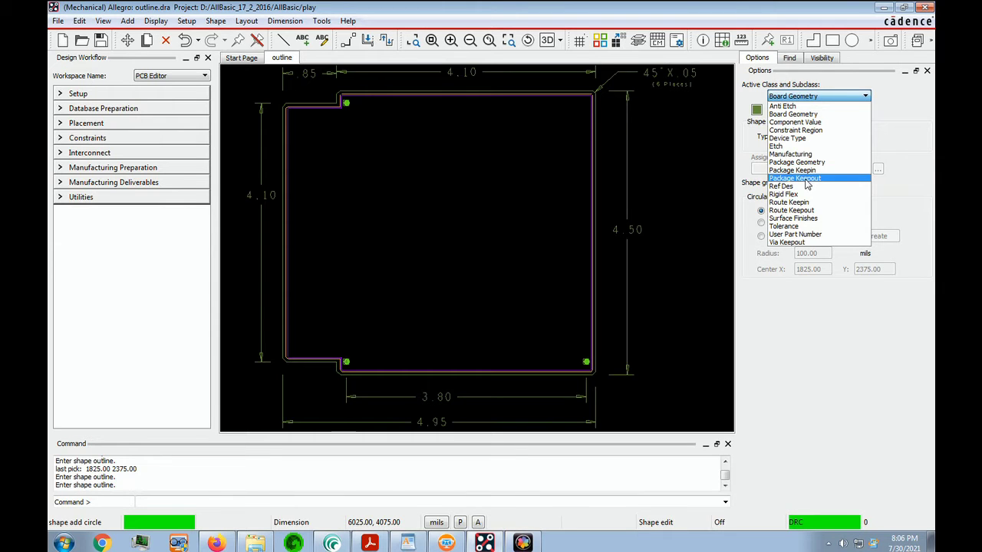
click(807, 180)
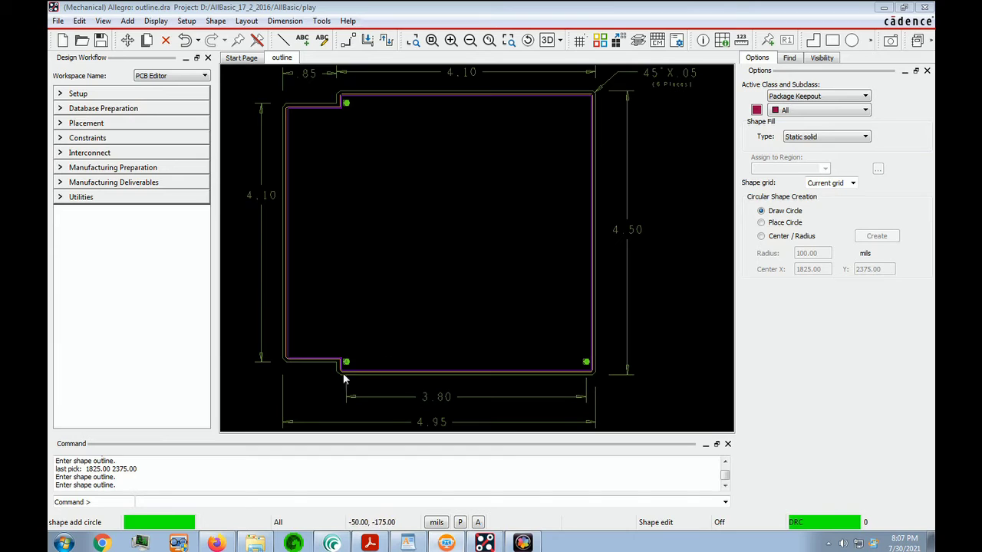
click(413, 41)
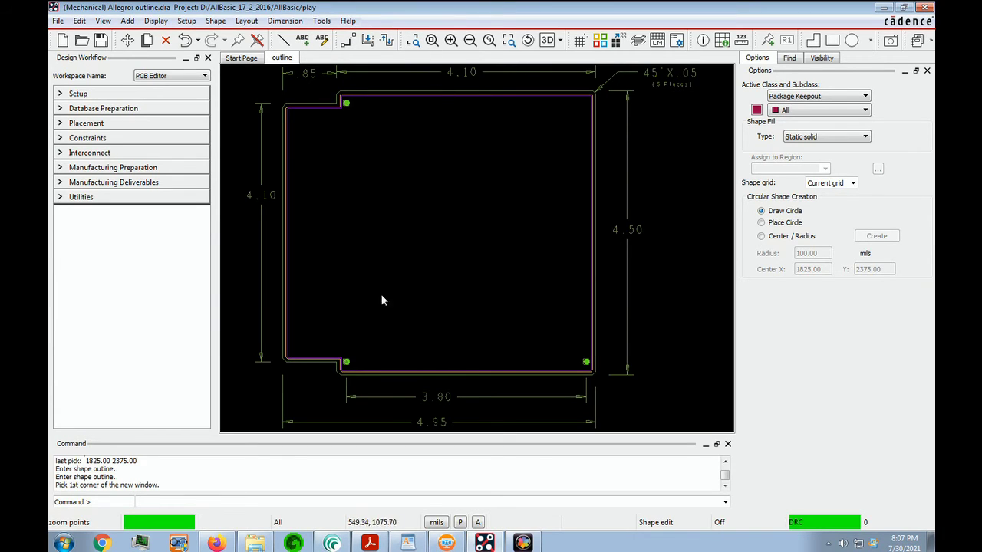
click(346, 361)
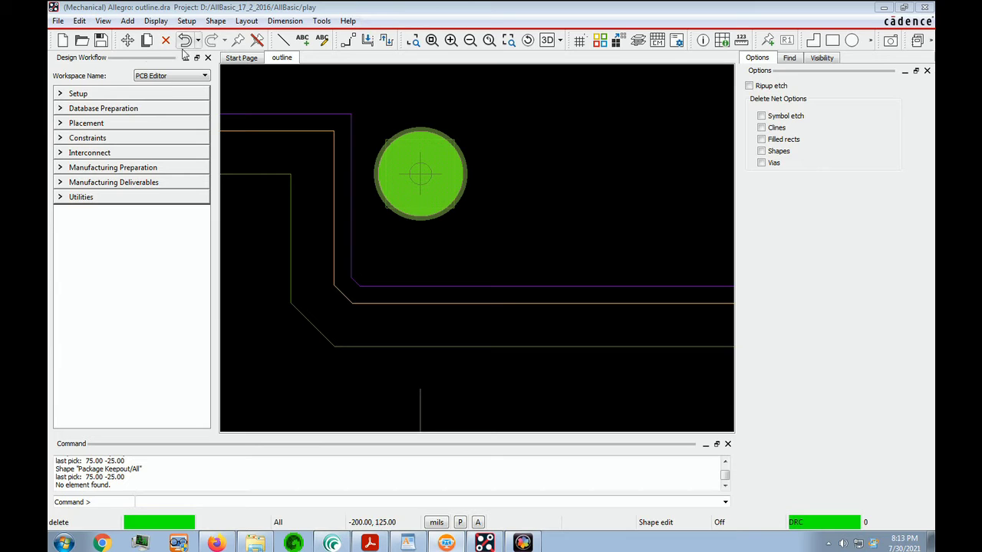
- Draw a circular Route Keepout on subclass All around the lower-left mounting hole, centred at 0,0 with a 75 mil radius
click(217, 23)
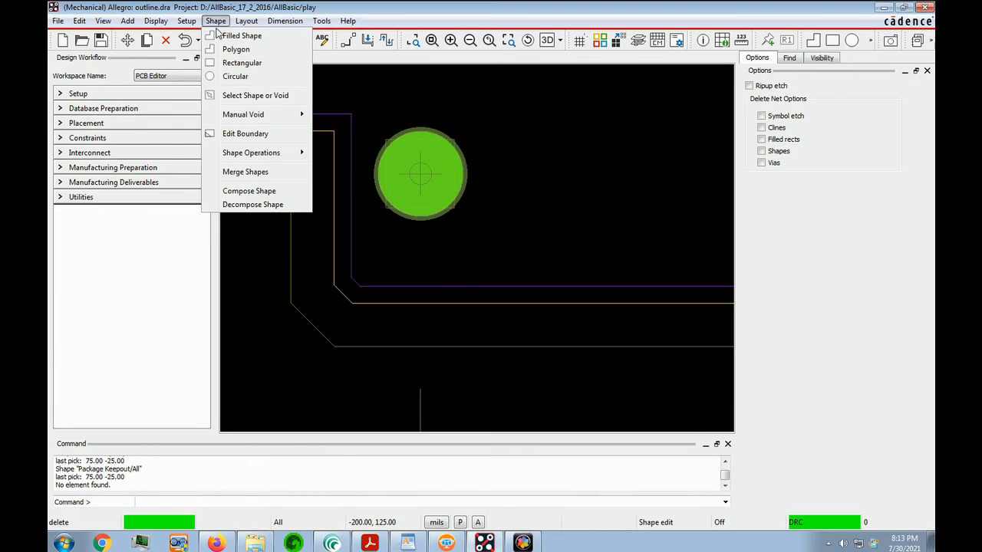
click(244, 77)
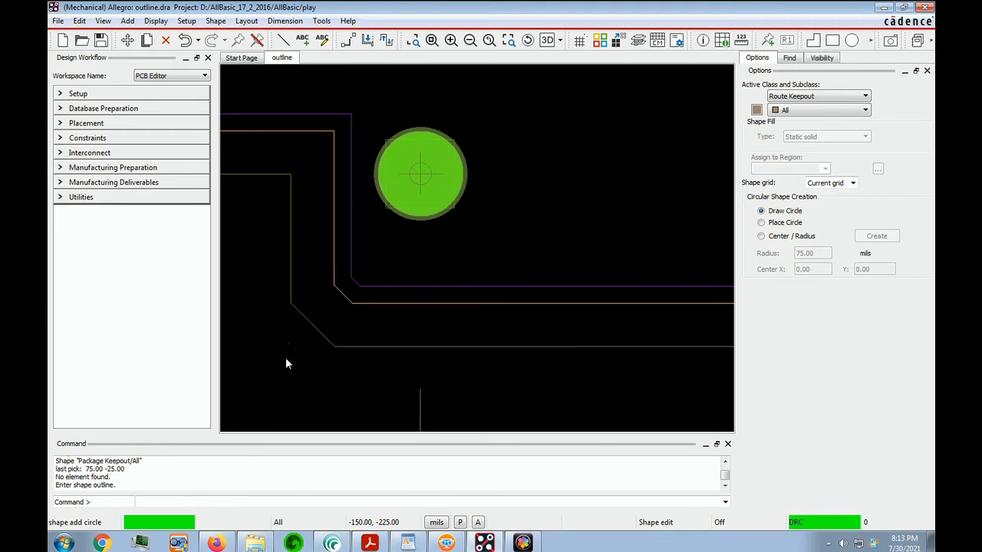
click(420, 175)
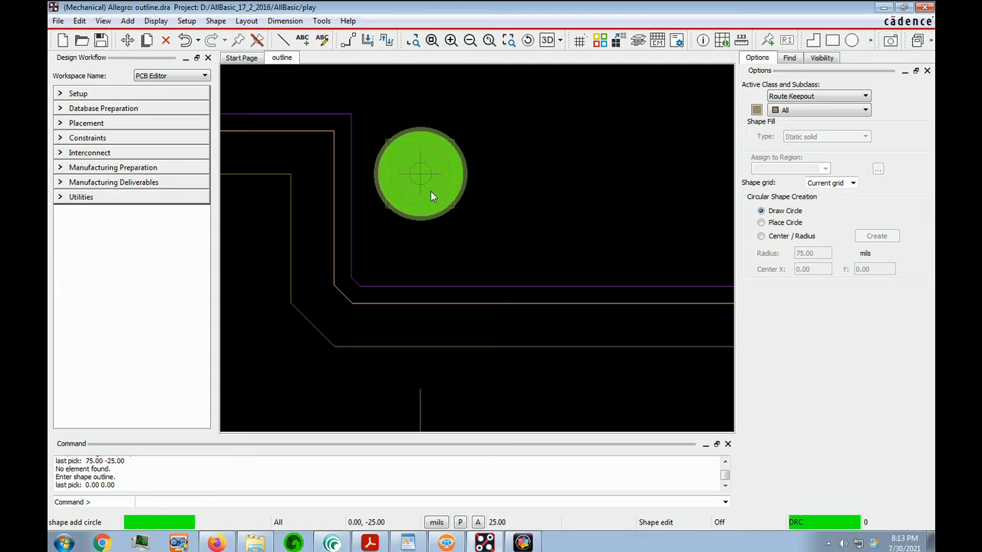
click(422, 235)
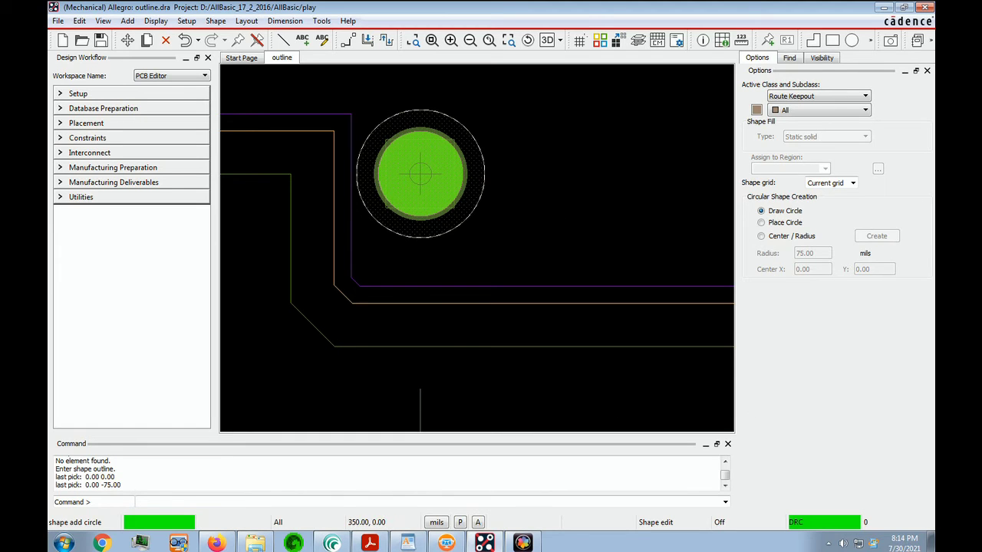
- Draw a static solid Package Keepout circle on subclass All around the same hole, centred at 0,0 with a radius of about 75 mils
click(866, 97)
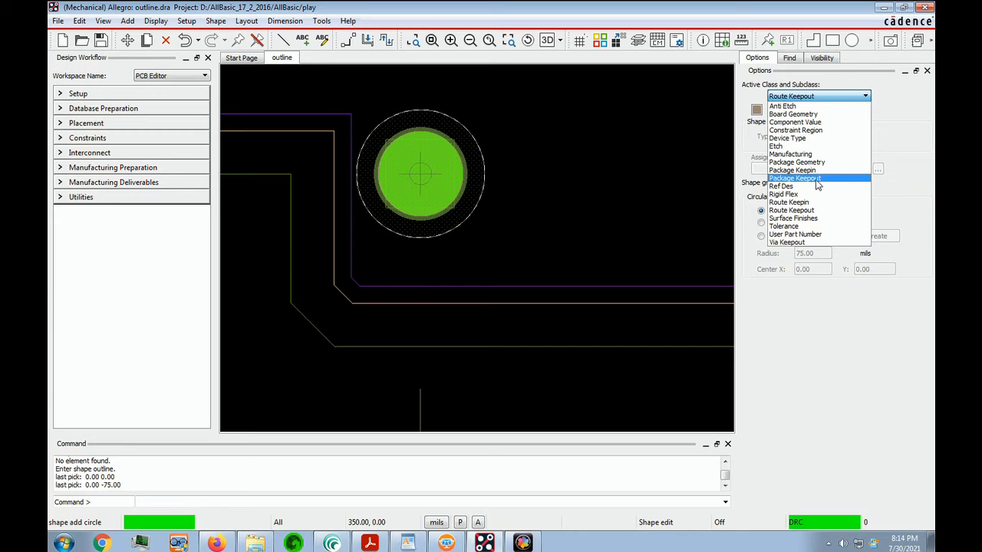
click(793, 170)
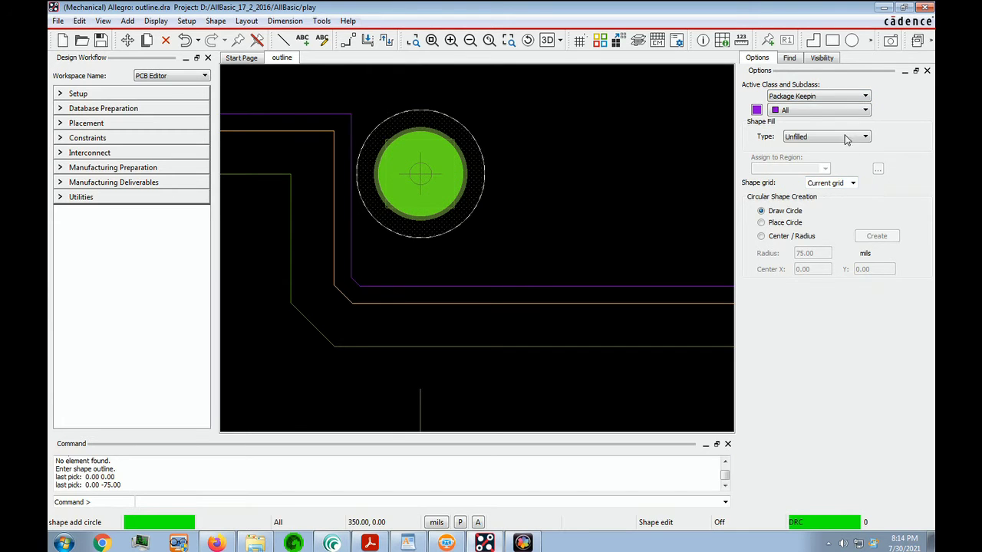
click(866, 97)
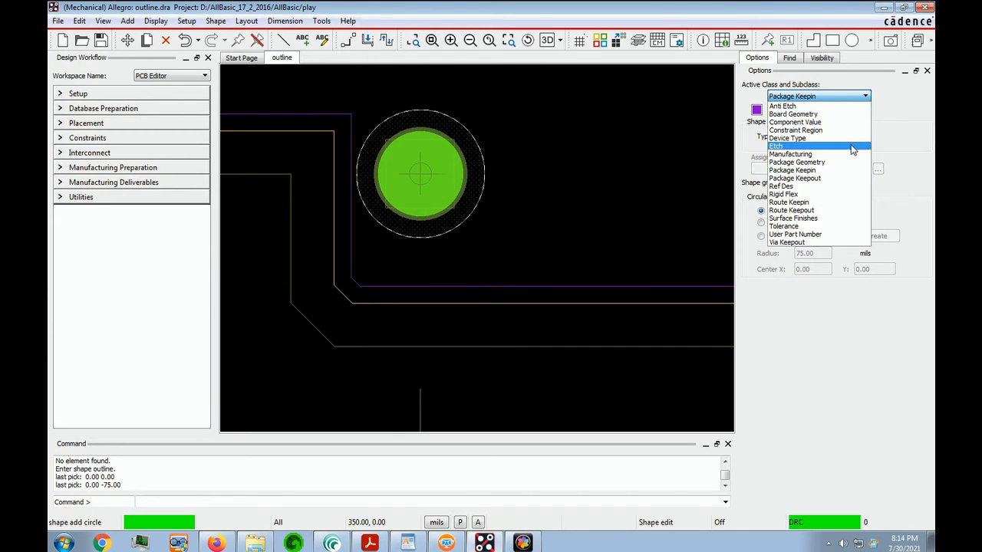
click(795, 178)
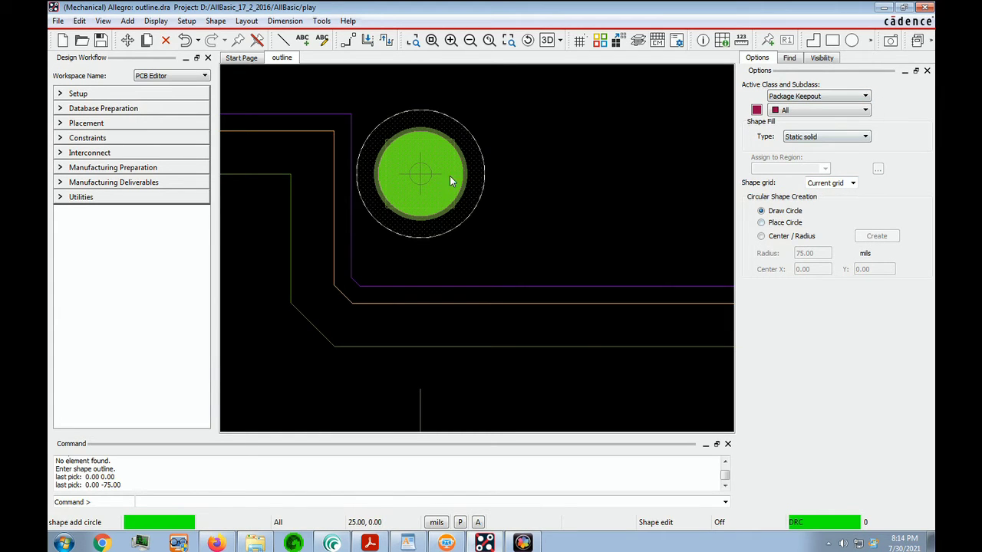
click(419, 178)
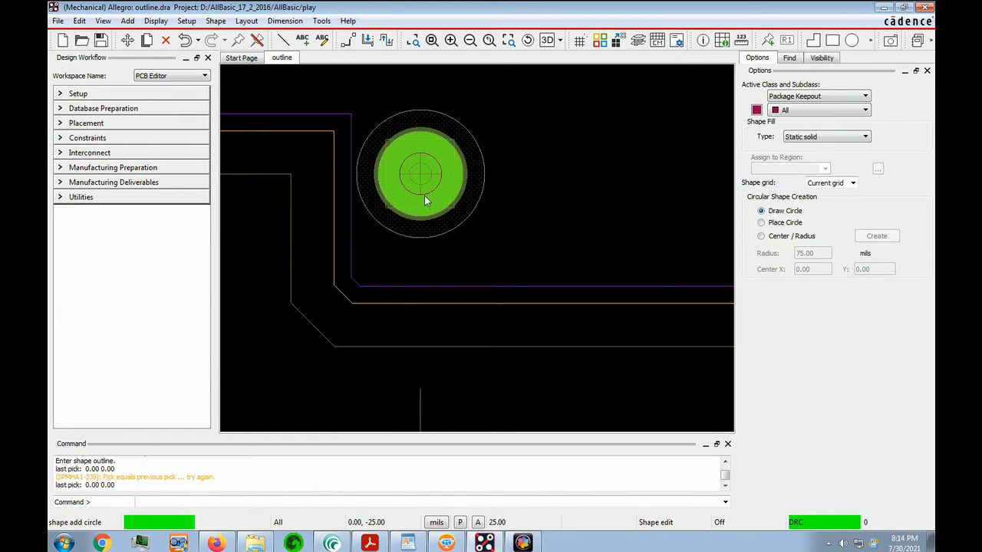
click(419, 238)
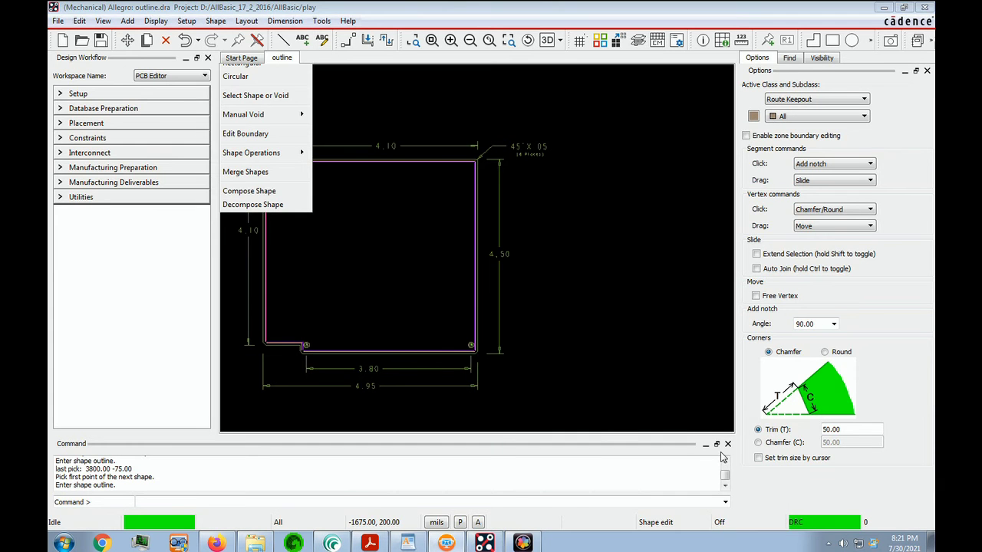
- Start a Via Keepout polygon on subclass All at x -900 200, adding vertices with iy 3700 and ix 450
click(721, 459)
click(544, 300)
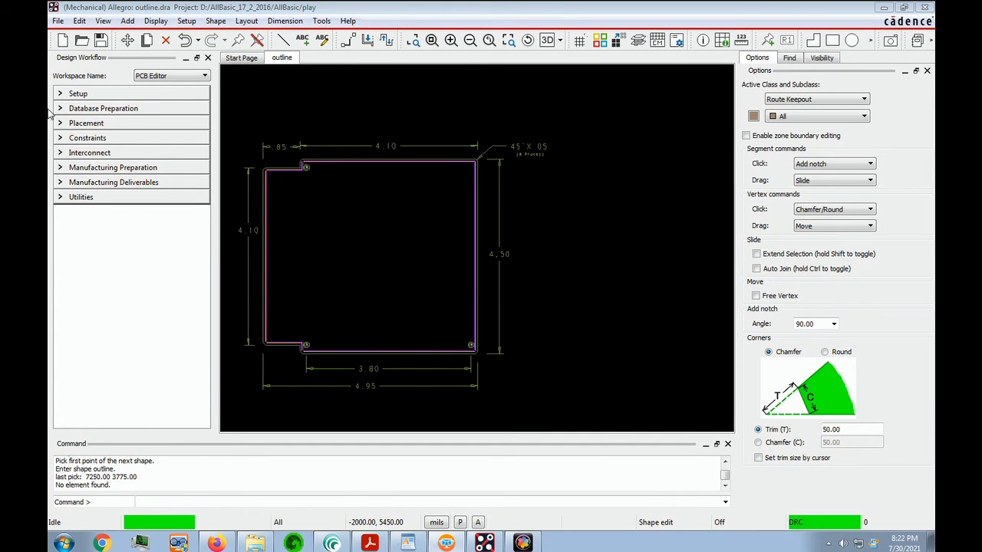
click(187, 21)
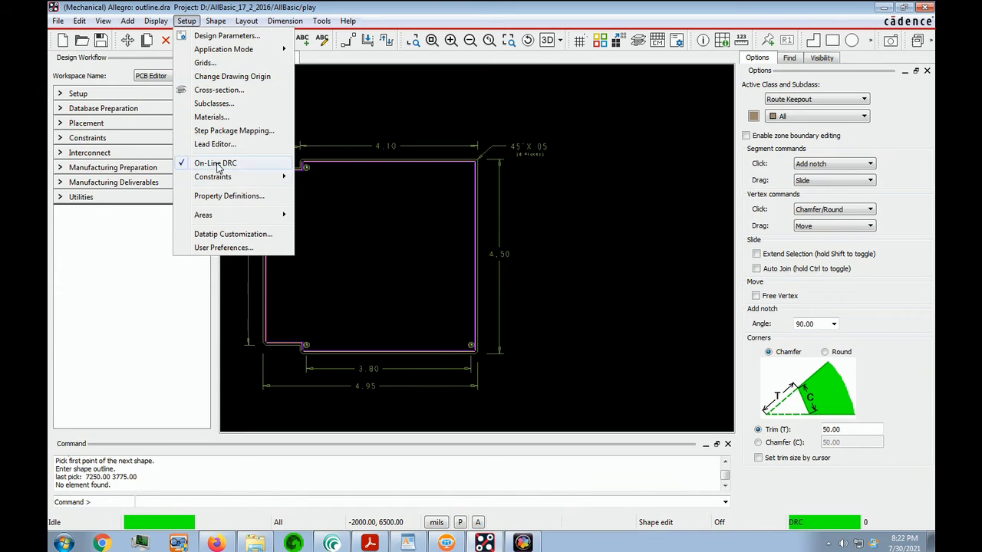
mouse_move(217, 215)
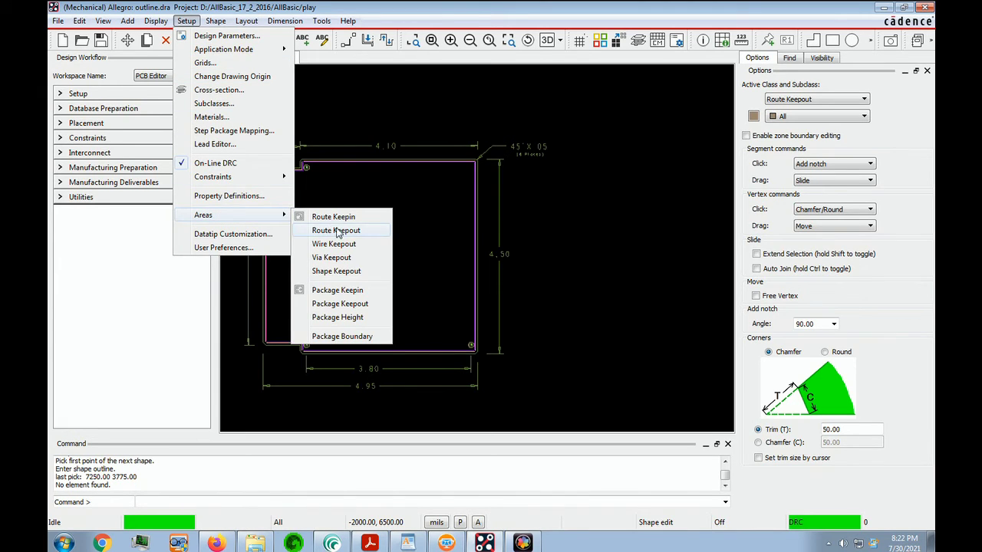
click(344, 260)
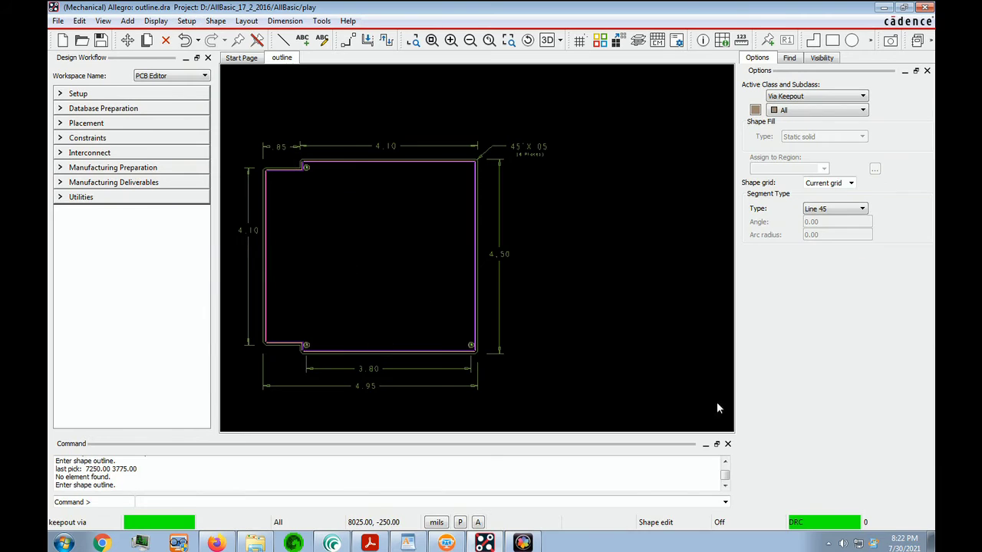
text(x -900 200)
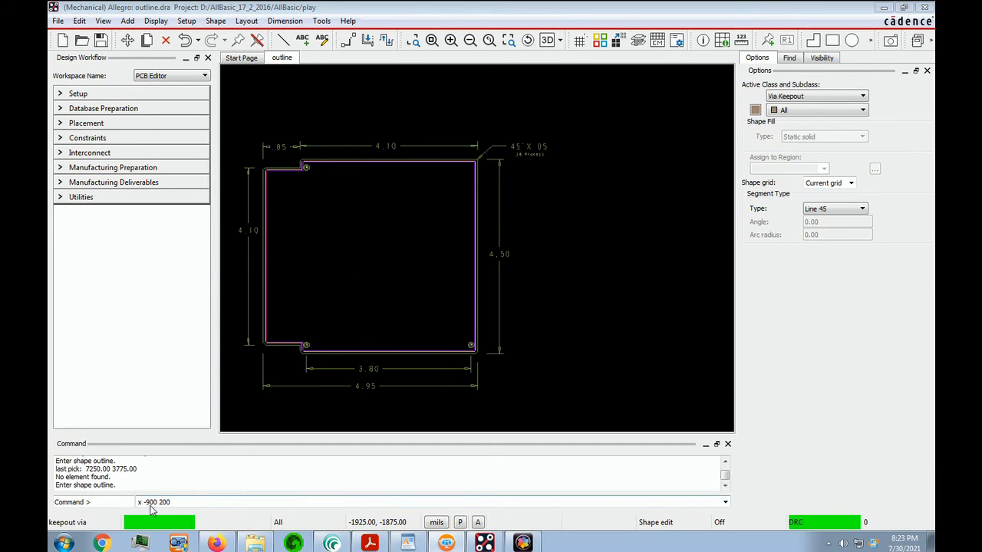
key(Return)
text(iy 3700)
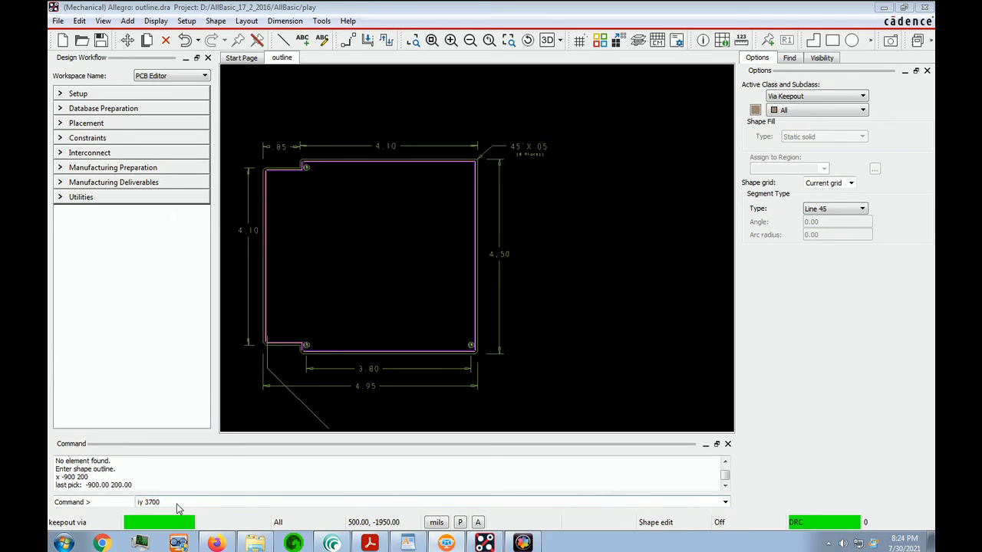
key(Return)
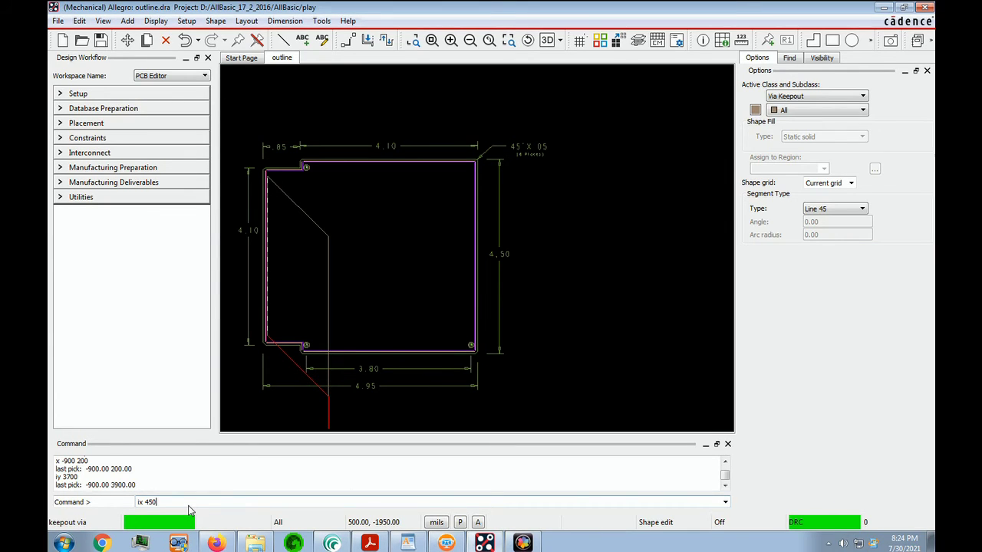
key(Return)
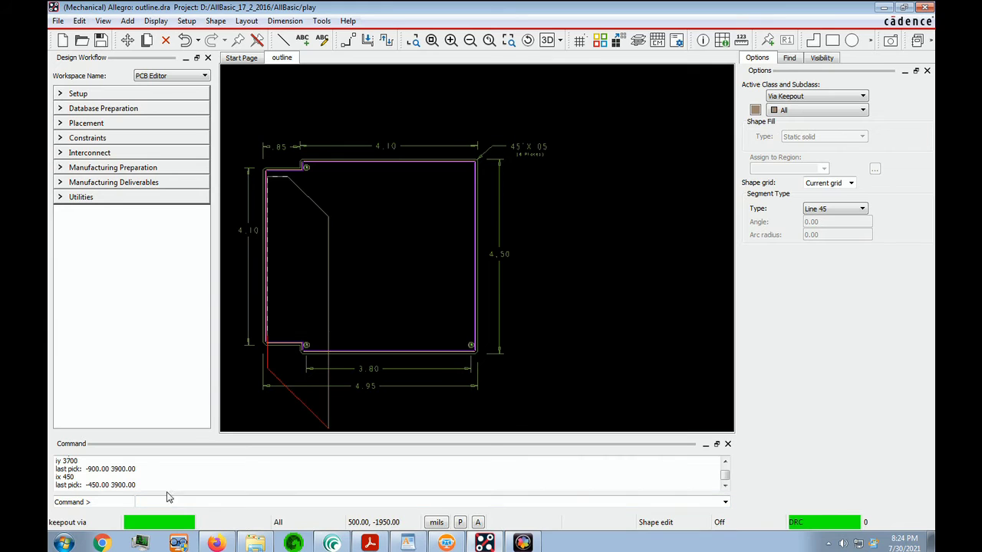
- Check the vertex values in the Lab Book PDF and finish the Via Keepout polygon in the PCB editor with iy -3700
key(alt+Tab)
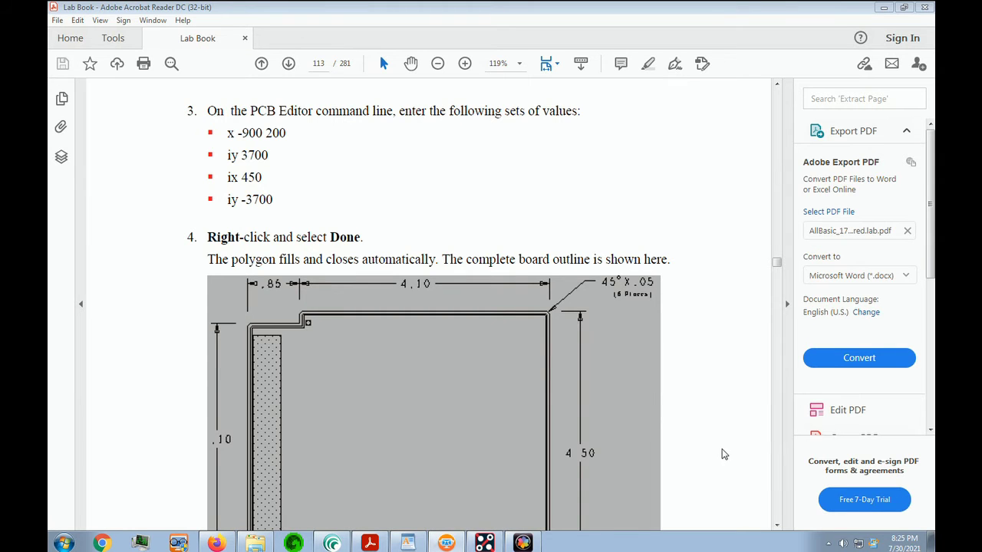
click(485, 541)
text(iy -3700)
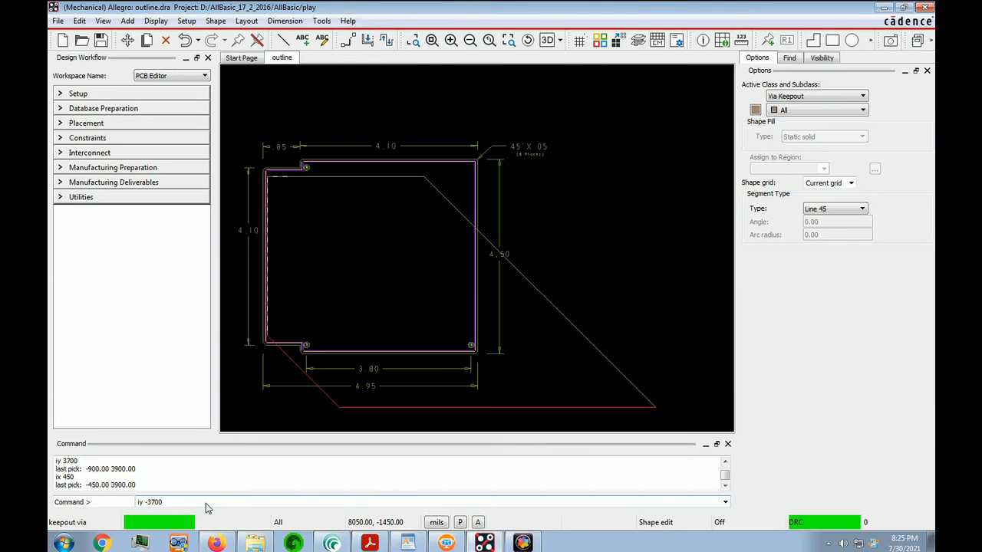
key(Return)
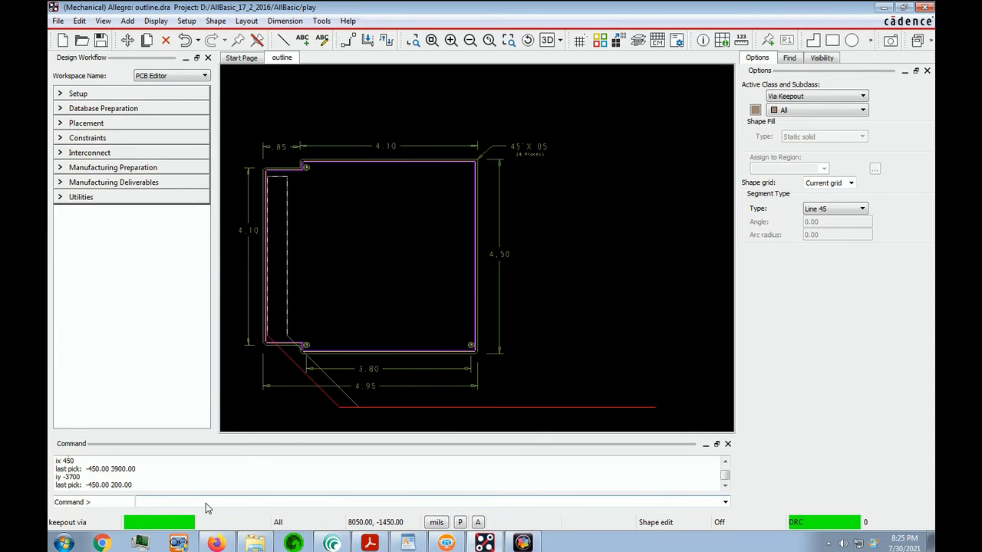
right_click(370, 303)
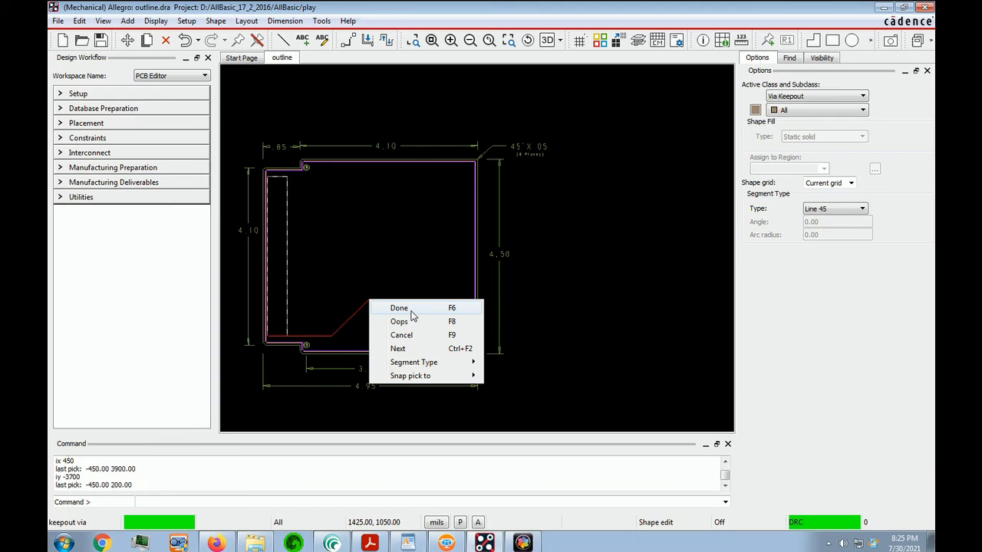
click(412, 314)
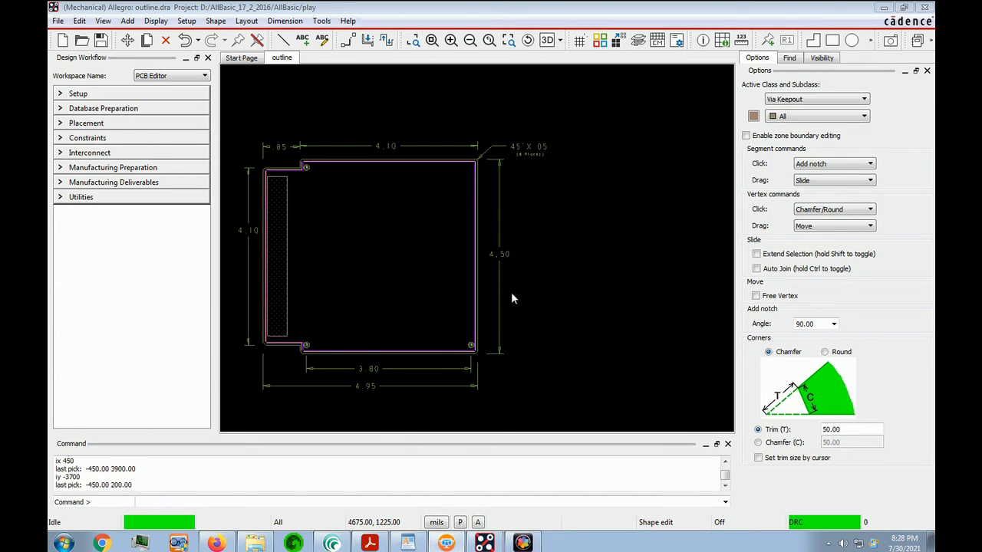
- Save the board symbol drawing, overwriting the existing outline.dra file
click(58, 20)
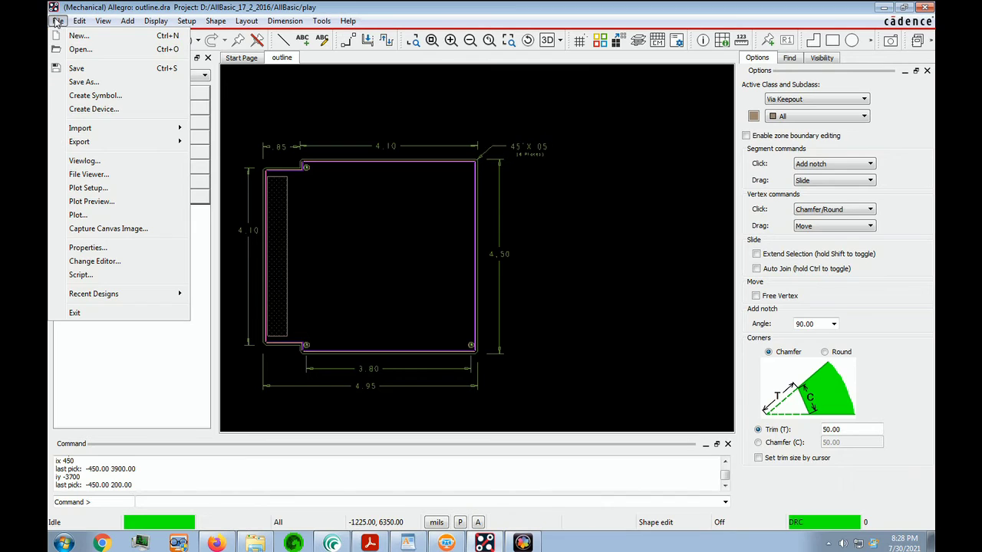
click(77, 69)
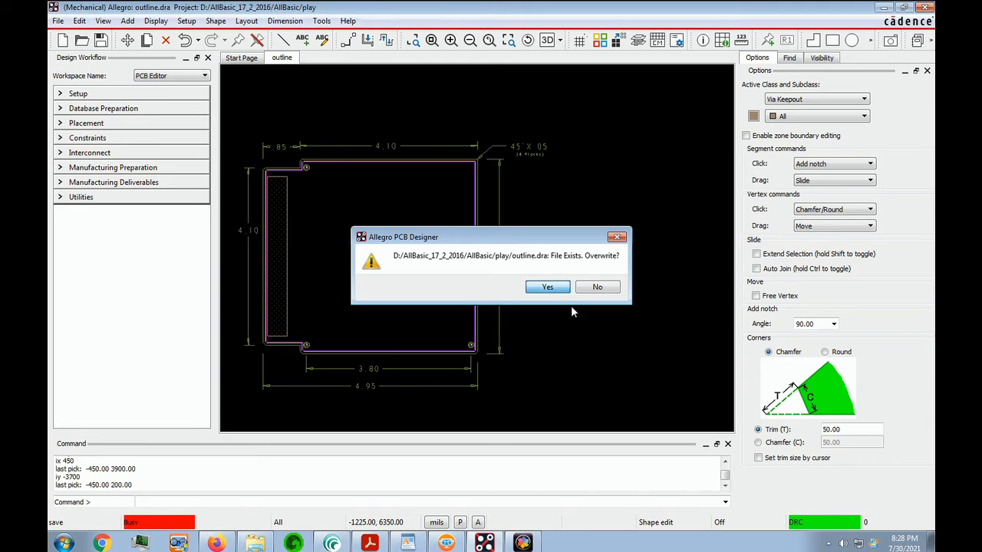
click(553, 292)
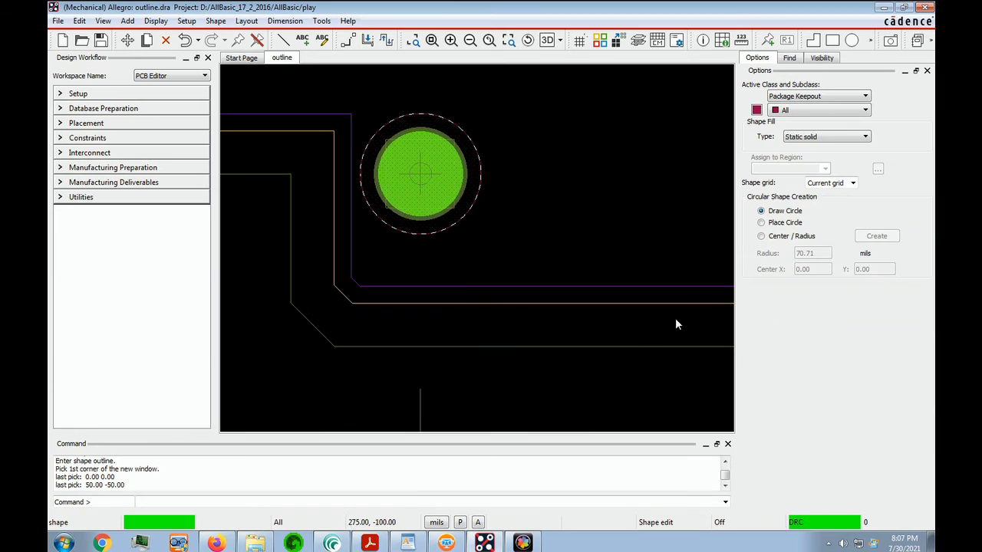
- Try a circular Route Keepout on subclass All around the lower-left mounting hole, centred at 0,0 with a radius of about 79 mils
click(866, 98)
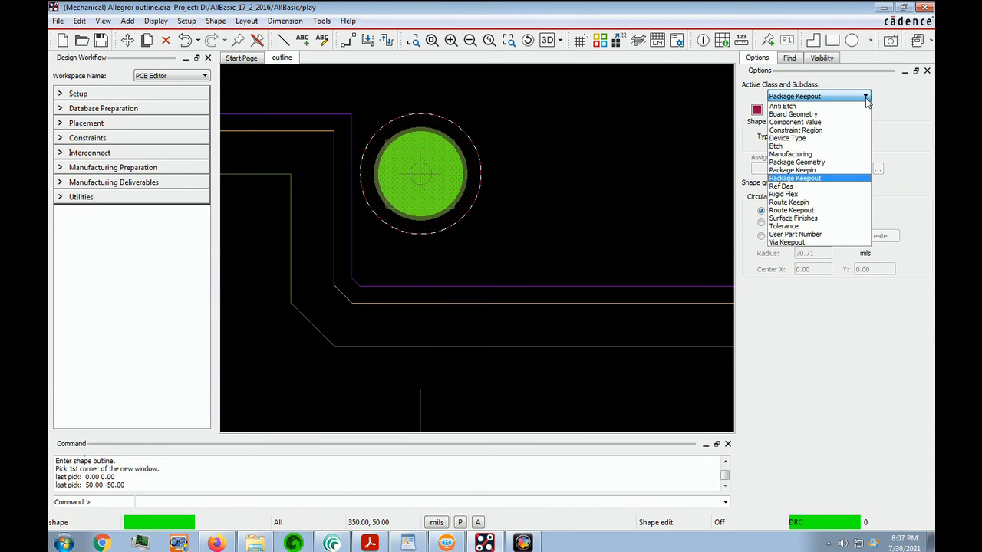
click(802, 211)
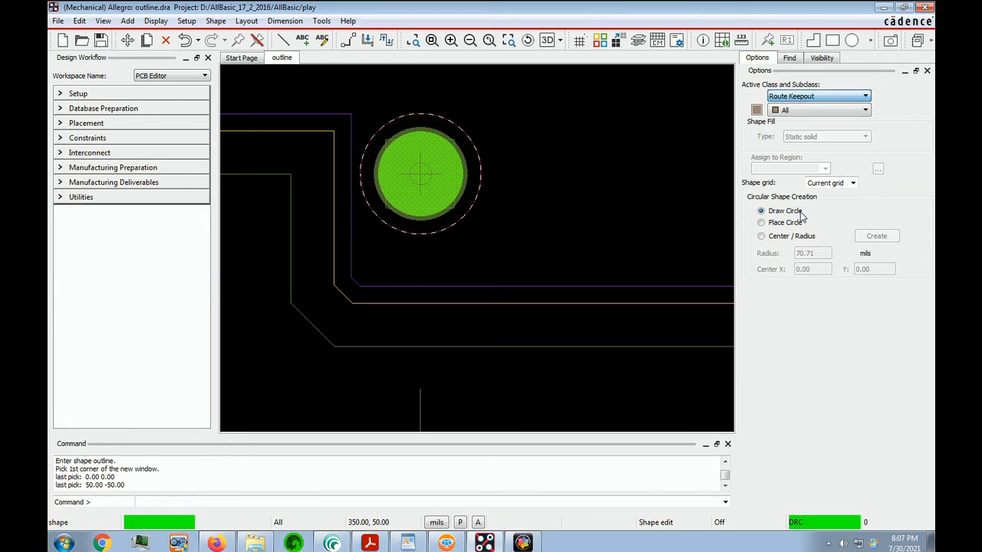
click(419, 175)
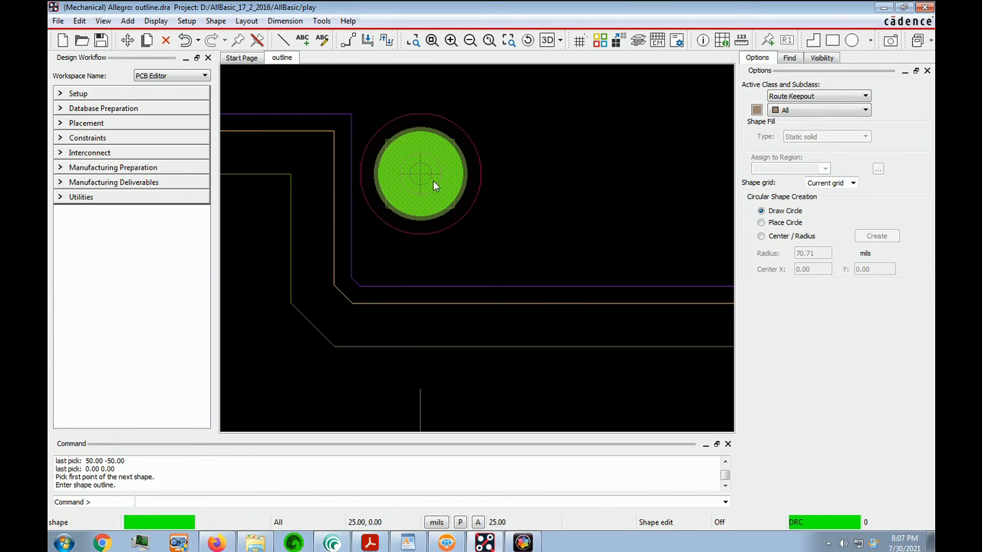
click(450, 235)
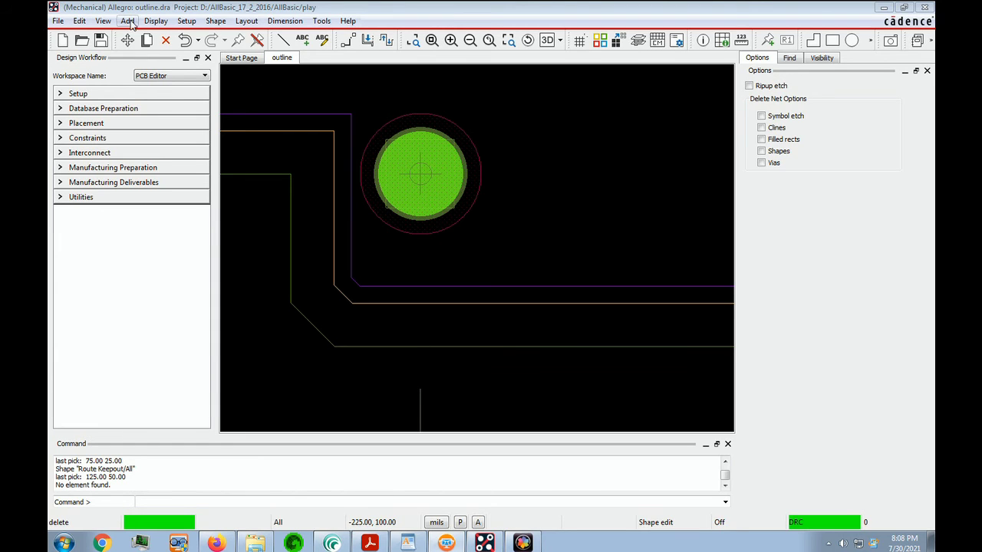
- Redraw the circular Route Keepout on subclass All around the hole at 0,0 with a radius of 75 mils
click(215, 23)
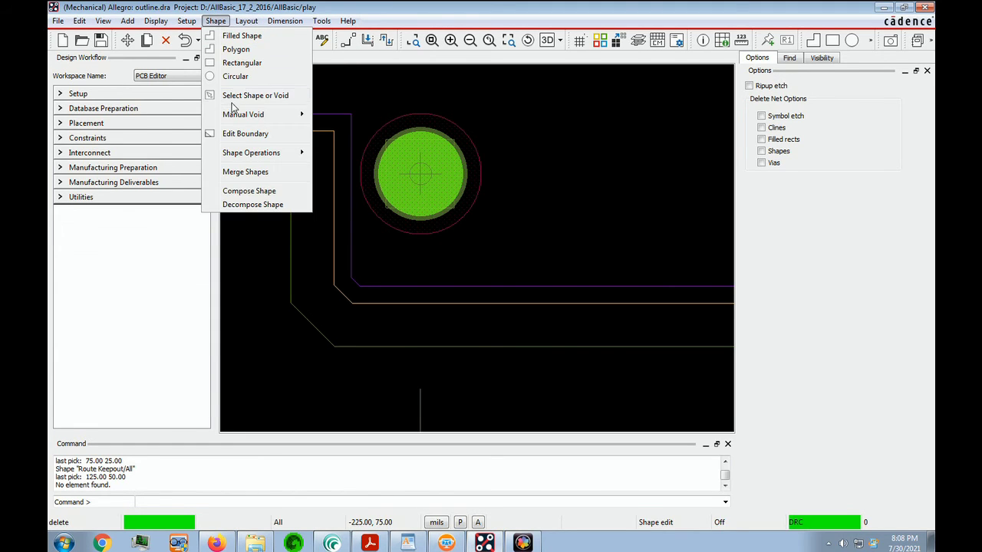
click(234, 76)
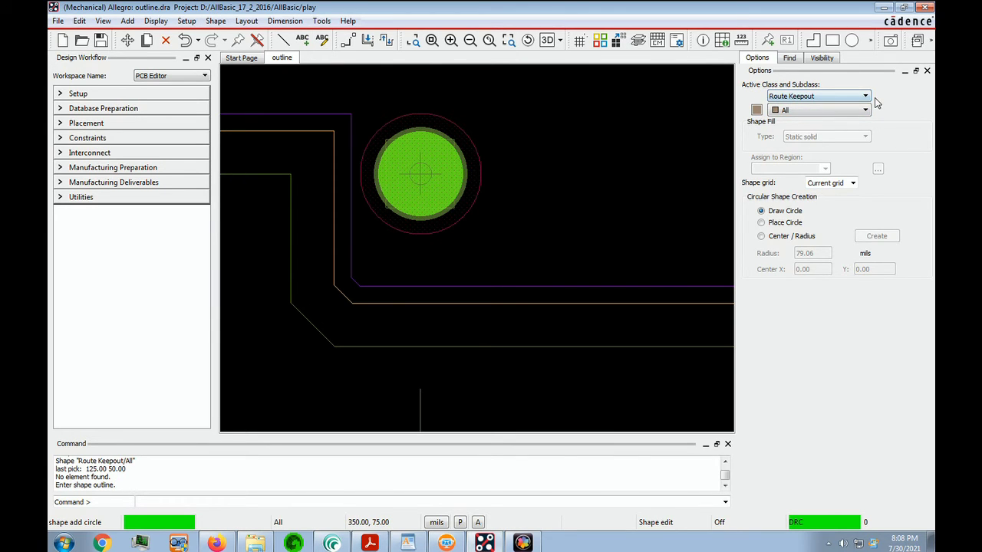
click(419, 176)
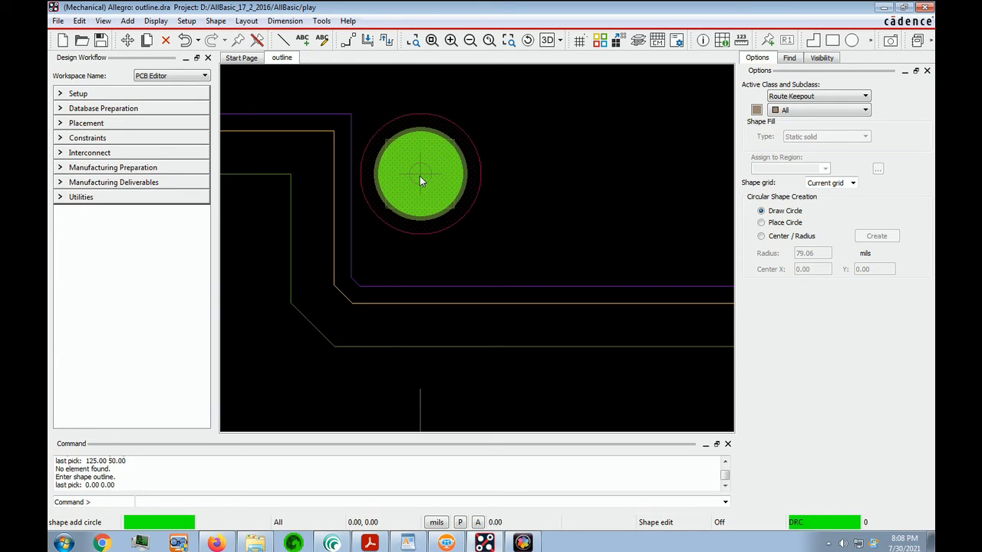
click(433, 236)
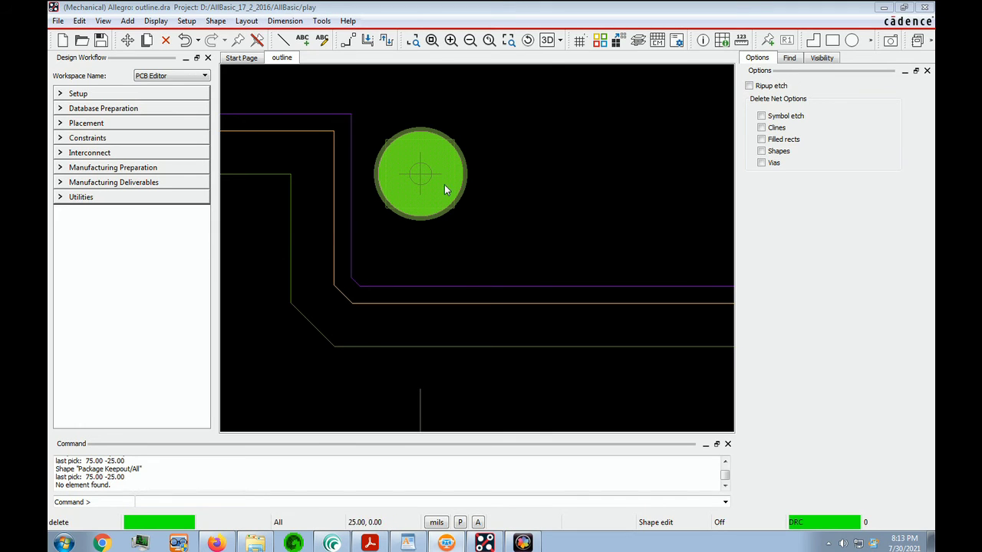
- Draw a Route Keepout circle on subclass All around the lower-left mounting hole, from centre 0,0 to the point 0,-75
click(216, 20)
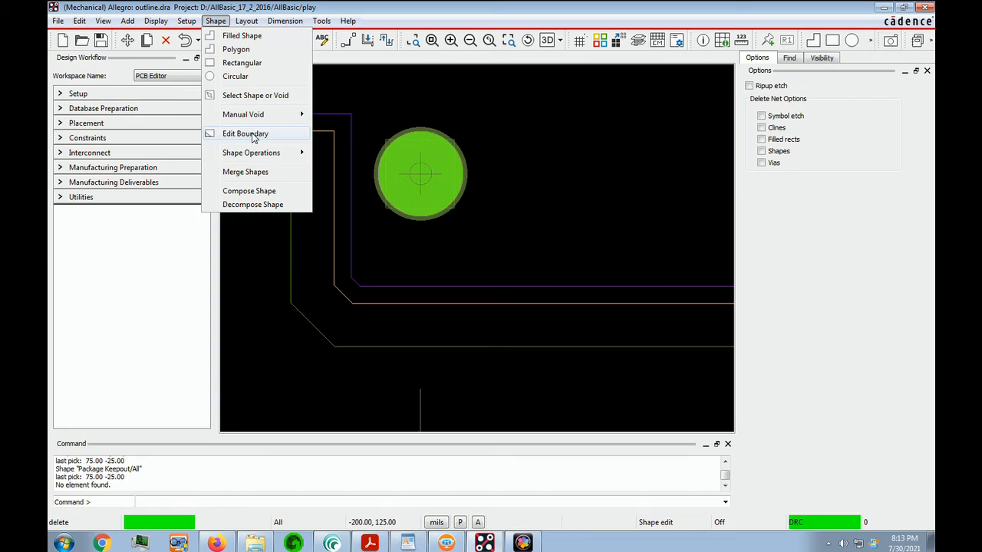
click(236, 76)
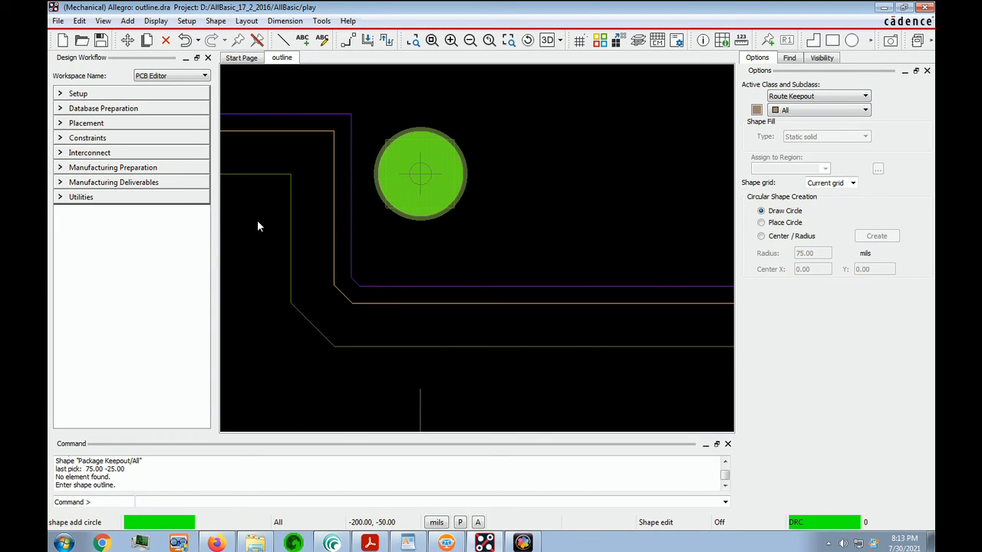
click(419, 175)
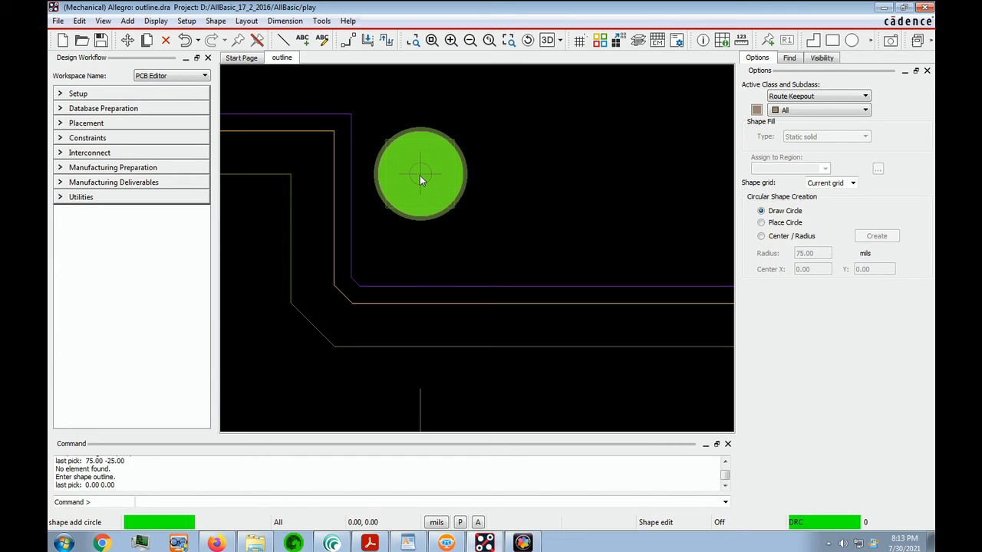
click(422, 240)
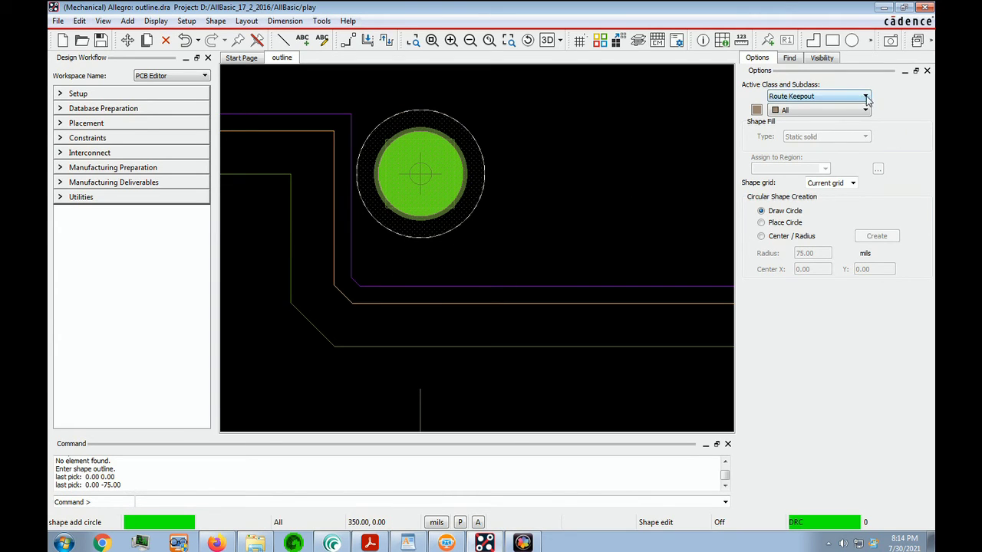
- Draw a static solid Package Keepout circle on subclass All around the same hole, centred at 0,0 with a radius of about 75 mils
click(864, 97)
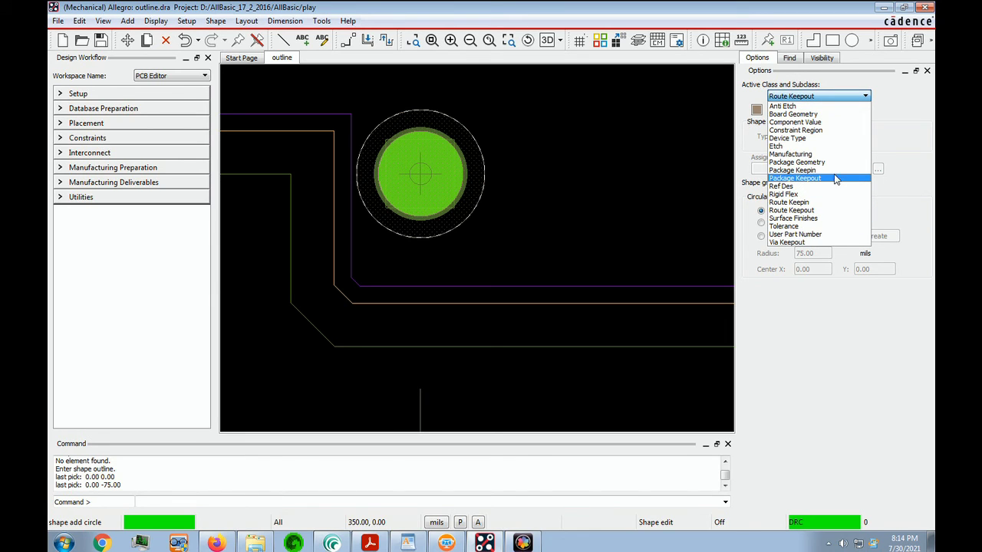
click(798, 171)
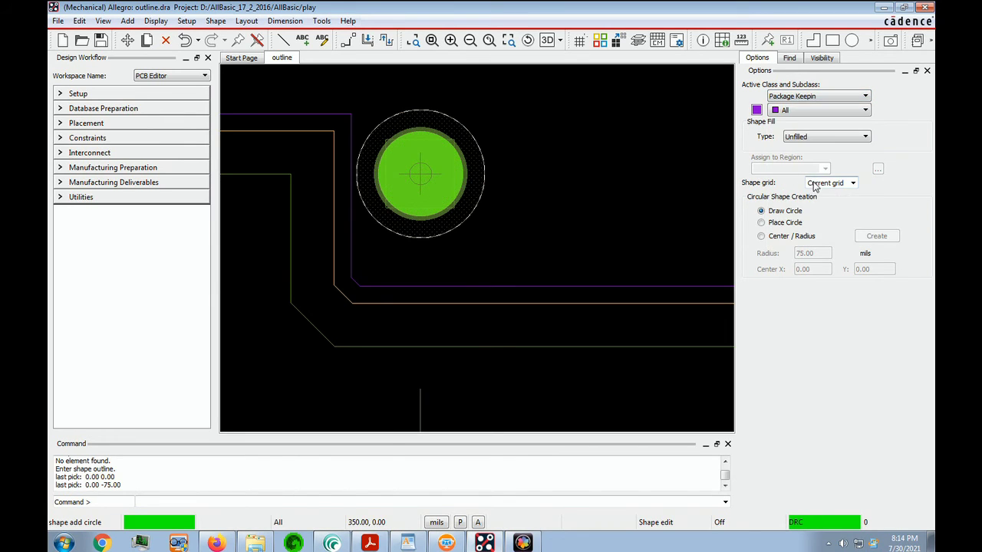
click(866, 97)
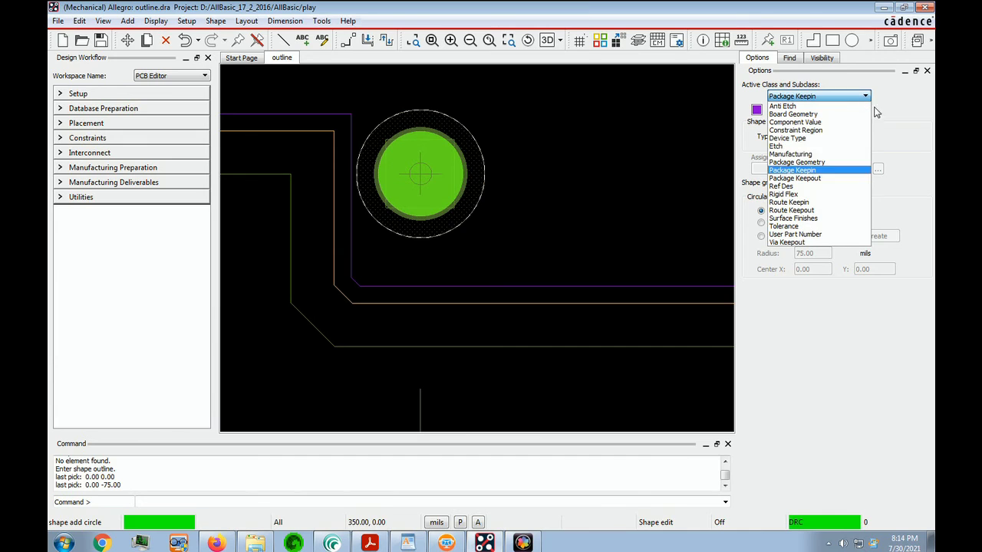
click(798, 178)
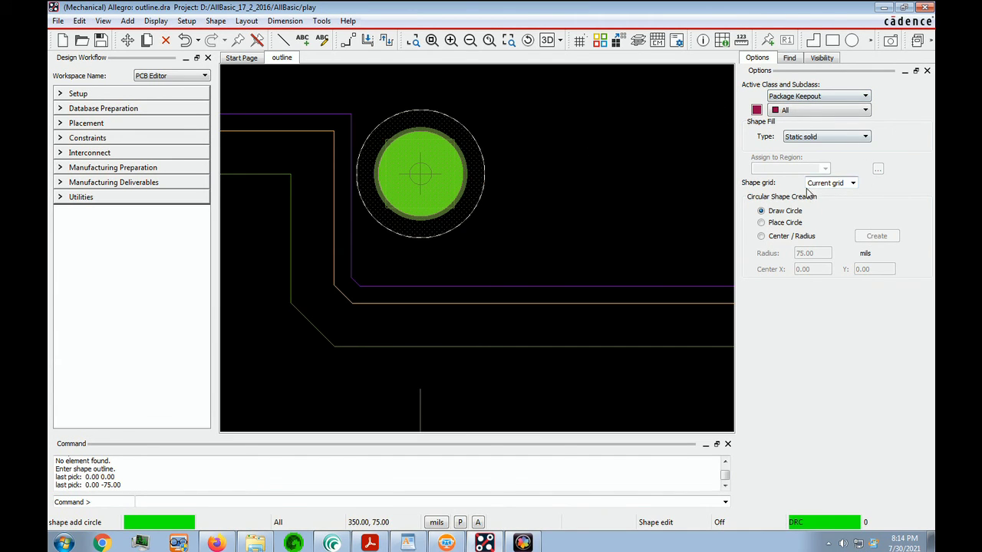
click(419, 178)
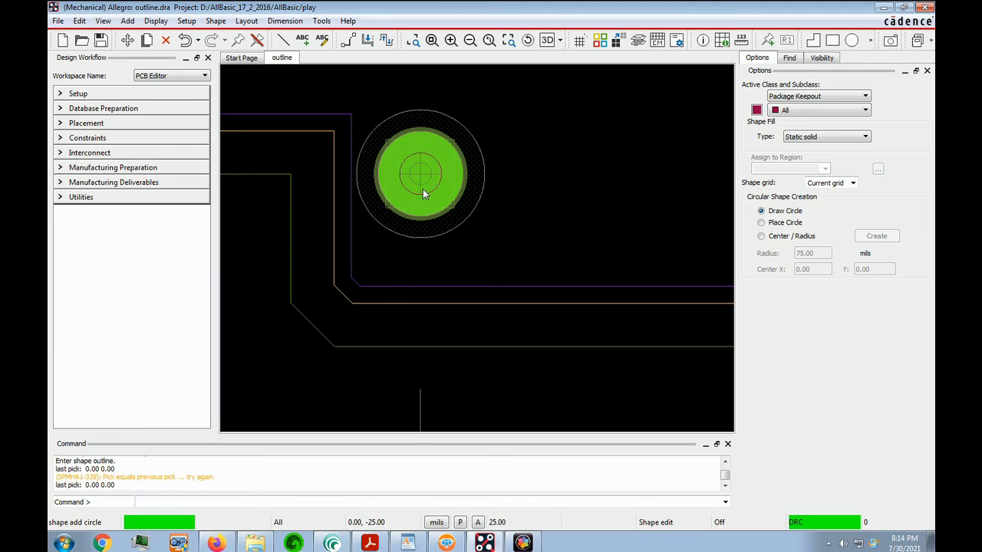
click(418, 238)
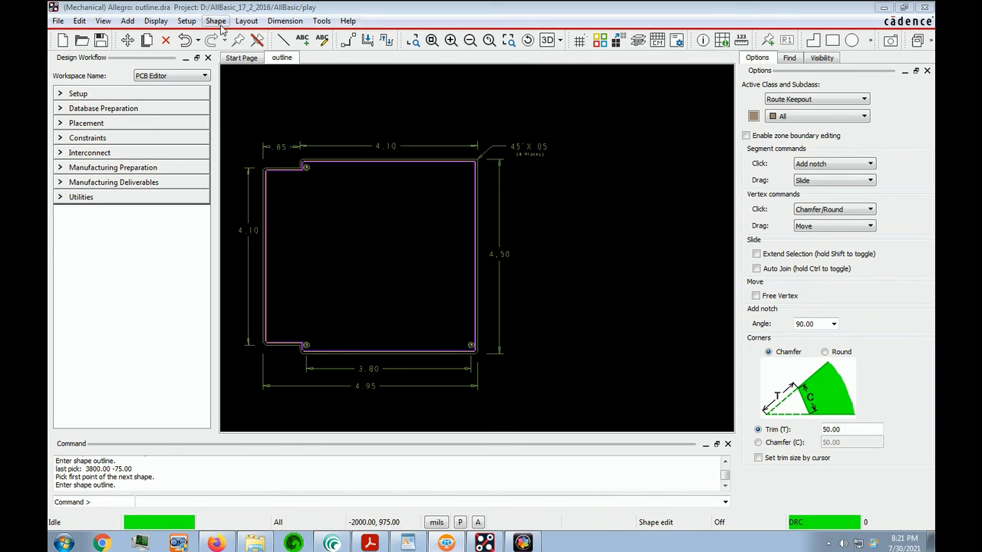
click(217, 21)
mouse_move(285, 21)
mouse_move(215, 24)
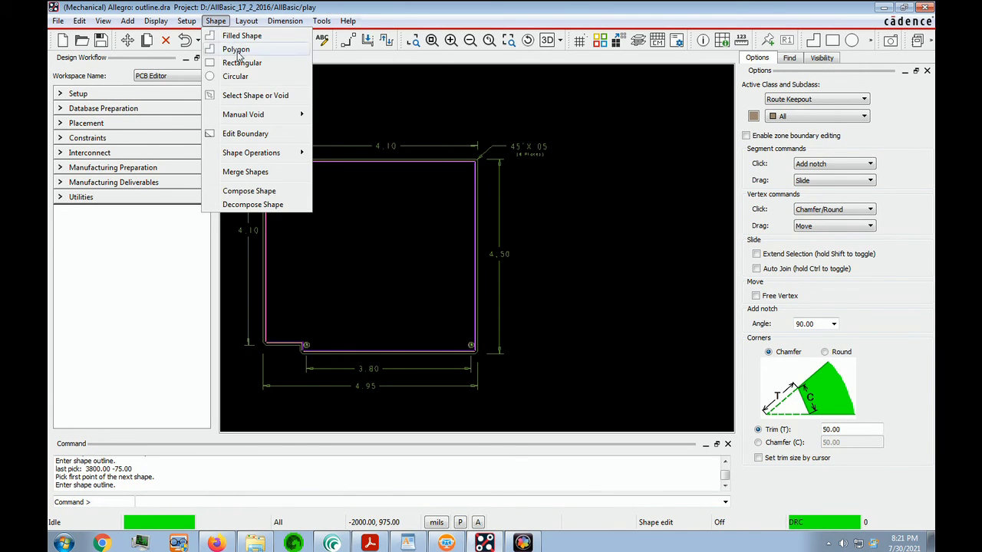
click(719, 452)
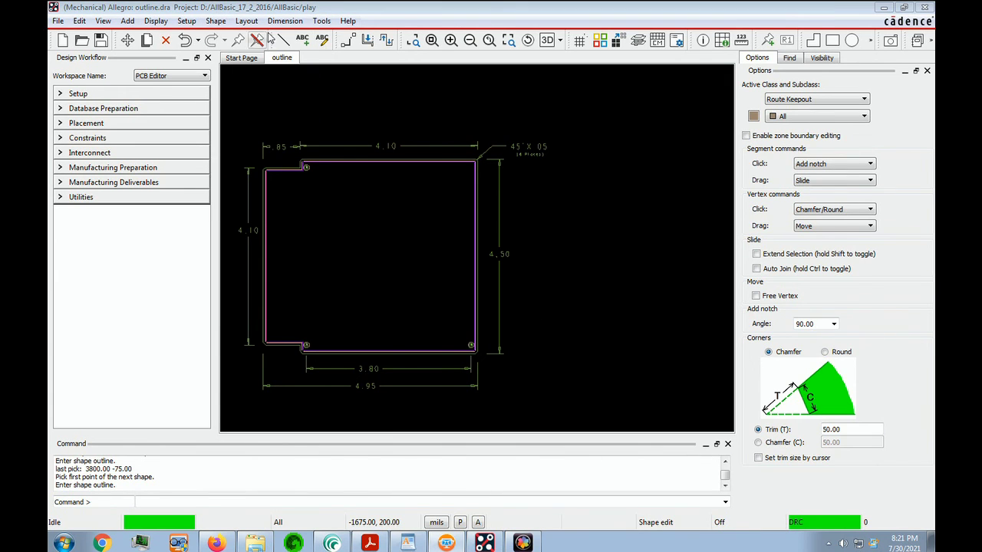
click(215, 21)
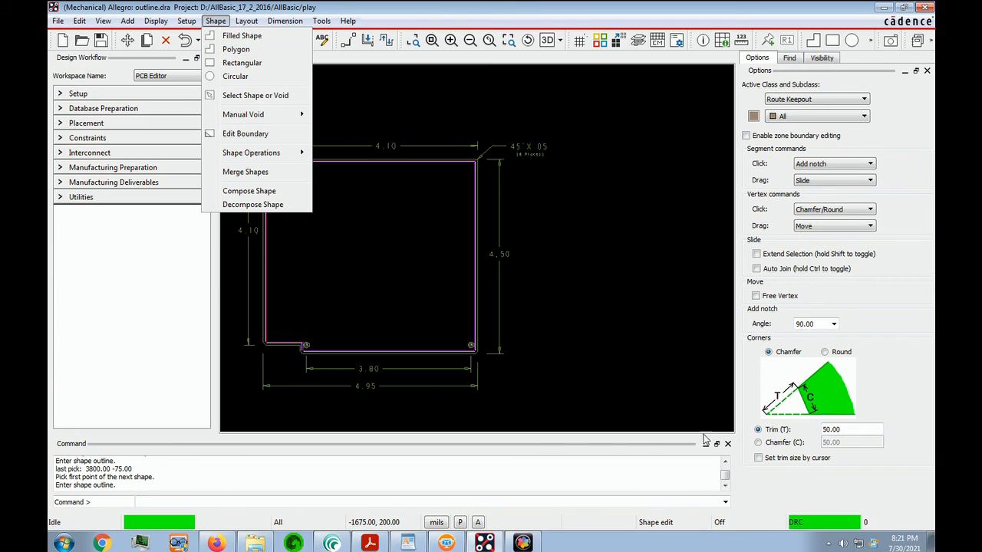
click(722, 463)
click(613, 189)
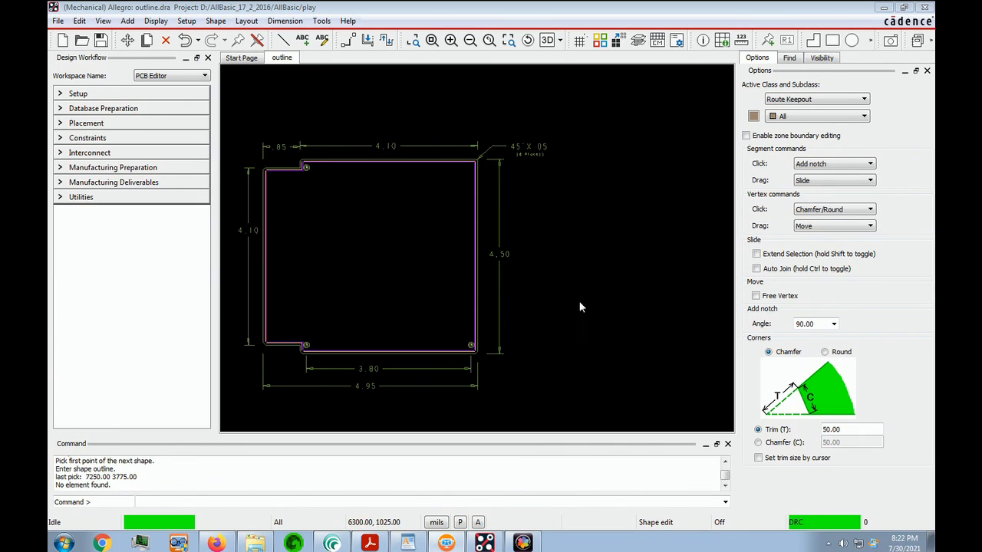
- Start a Via Keepout polygon on subclass All with its first vertex at -900,200
click(186, 22)
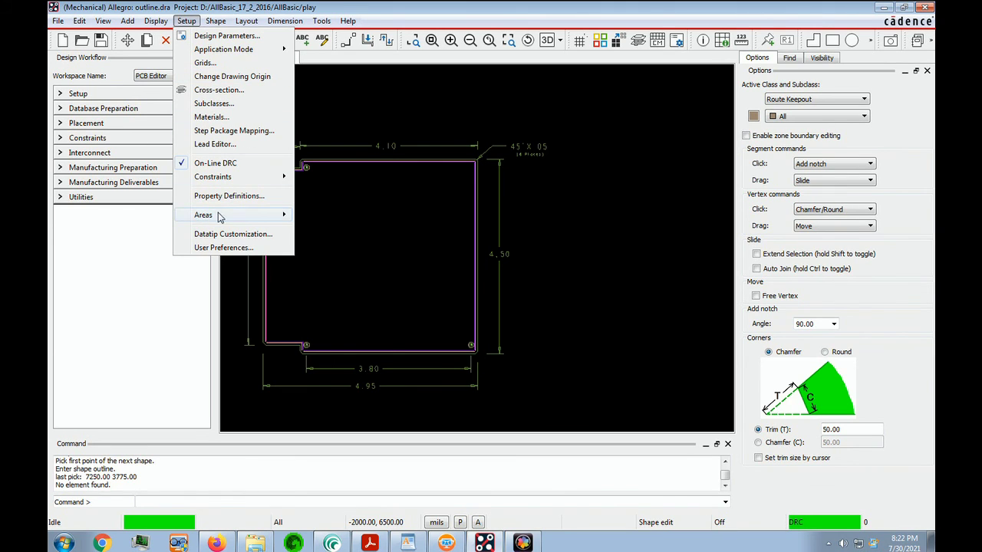
mouse_move(219, 217)
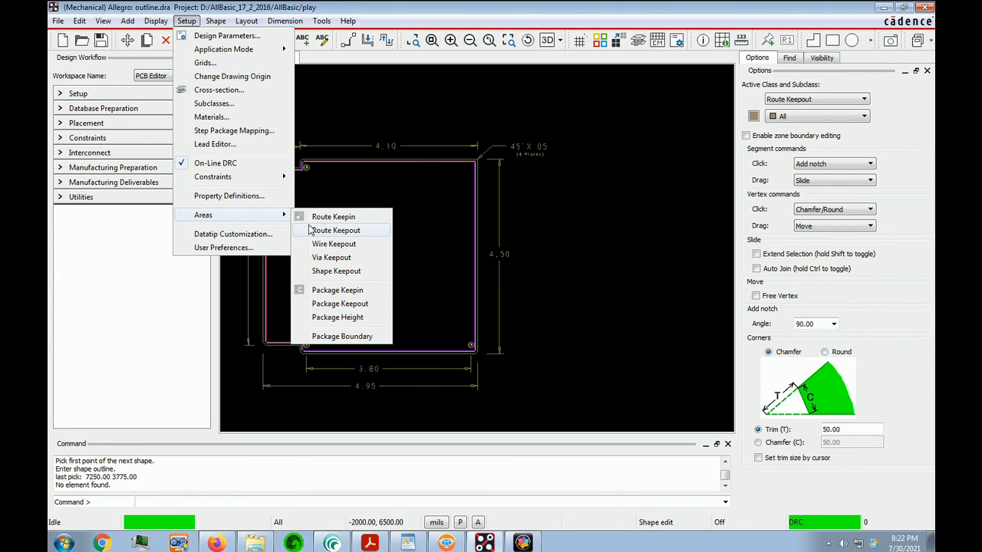
click(331, 258)
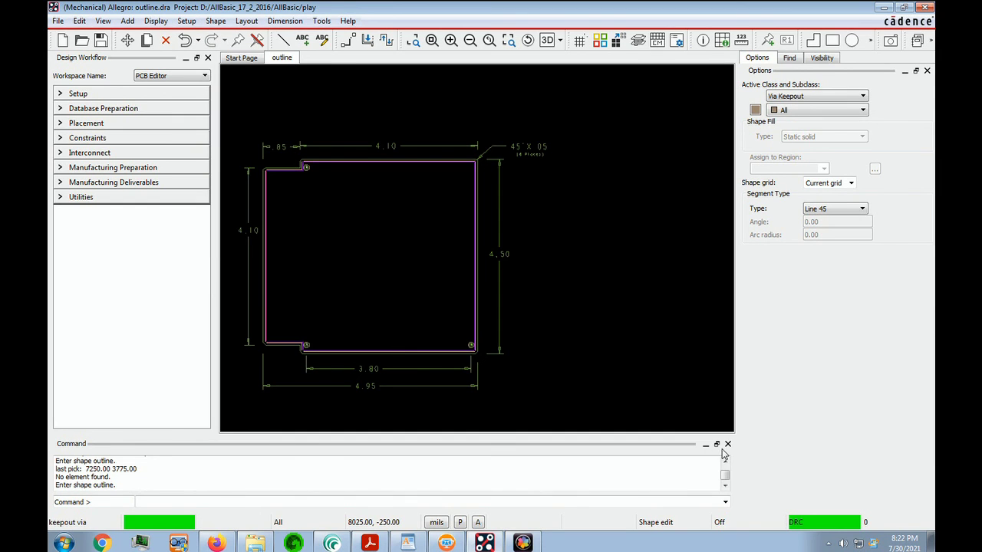
text(x -900 200)
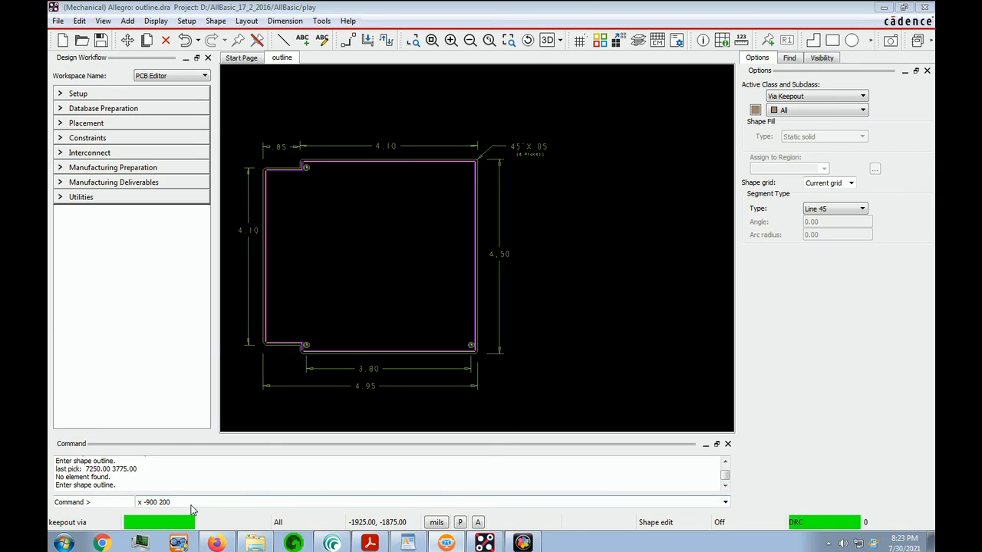
key(Return)
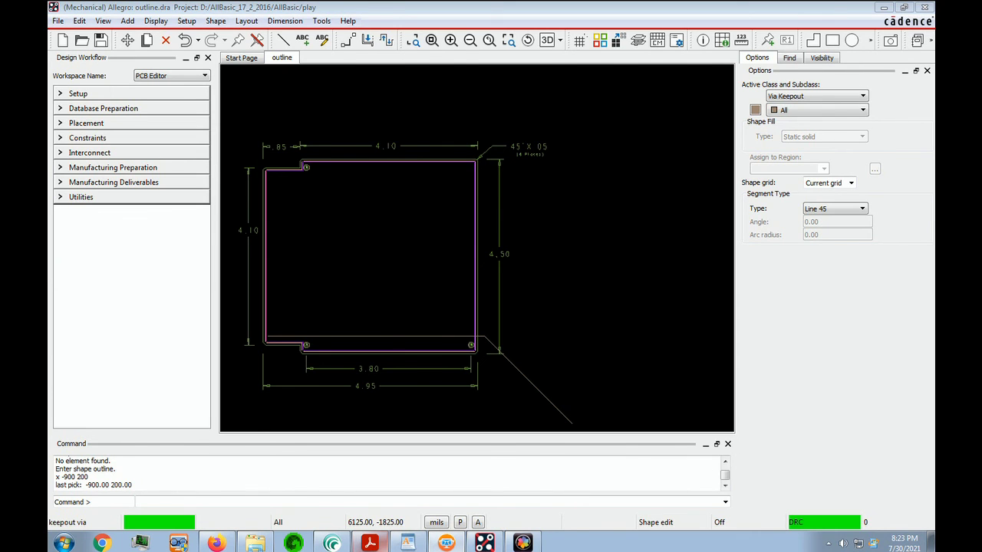
- Consult the Lab Book PDF for the vertex values and extend the via keepout outline by 3700 mils in Y and 450 mils in X
click(370, 543)
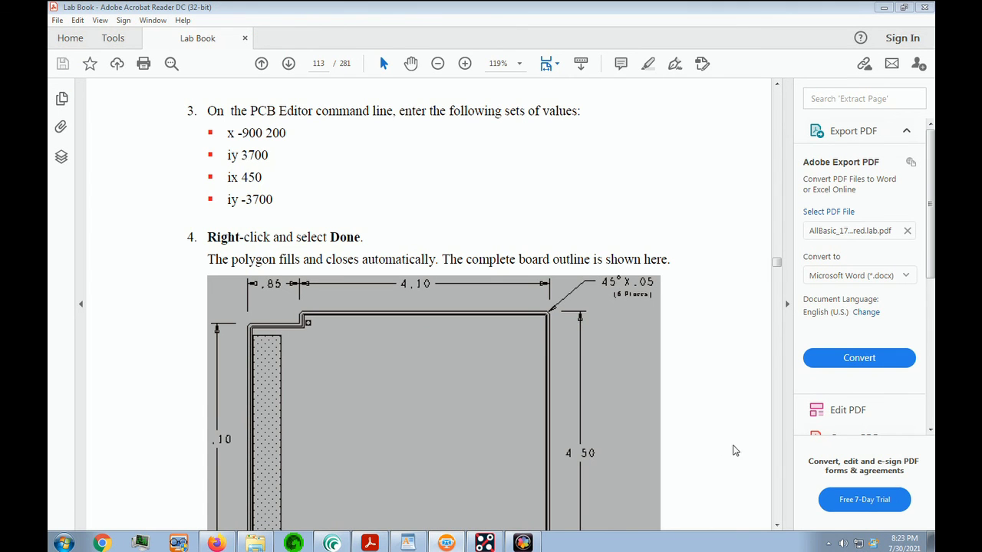
key(alt+Tab)
text(iy 3700)
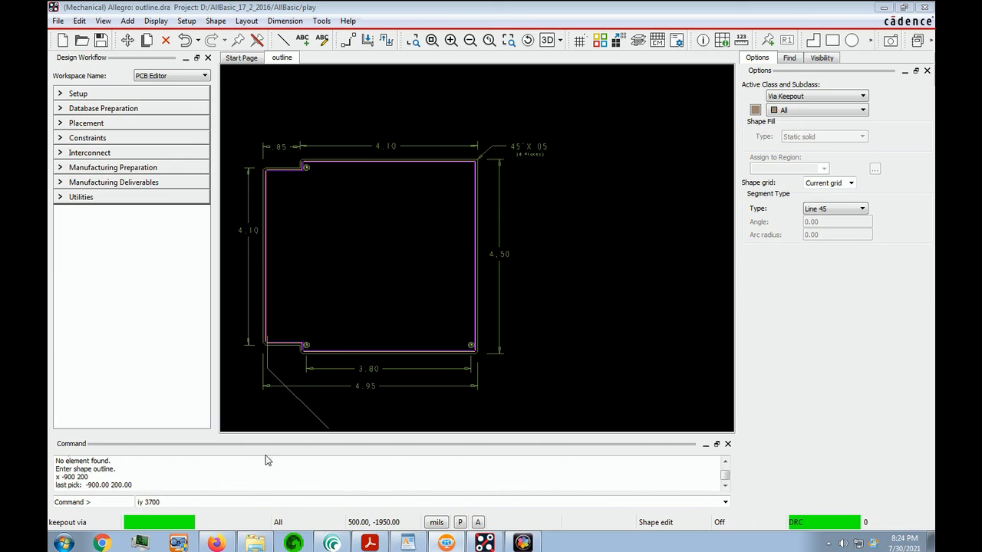
key(Return)
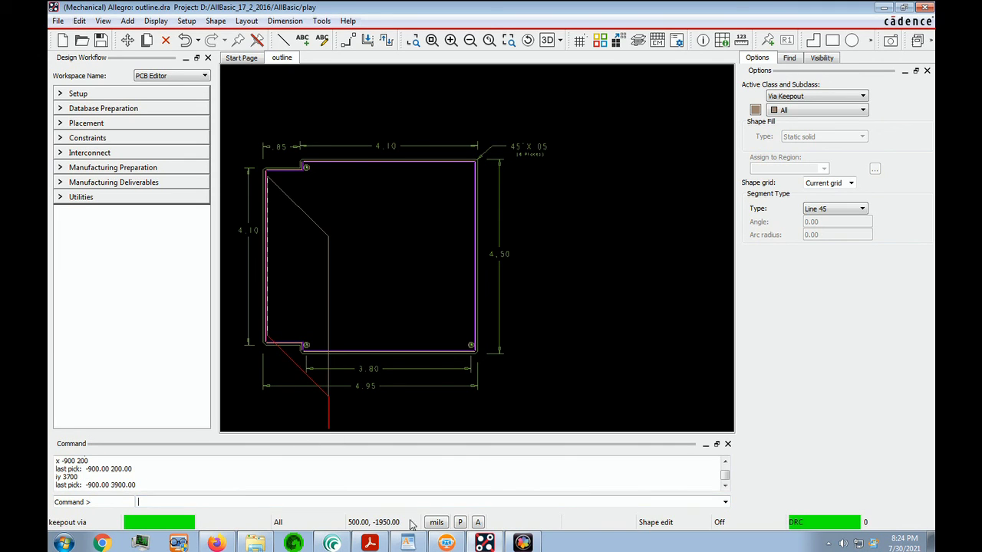
text(ix 450)
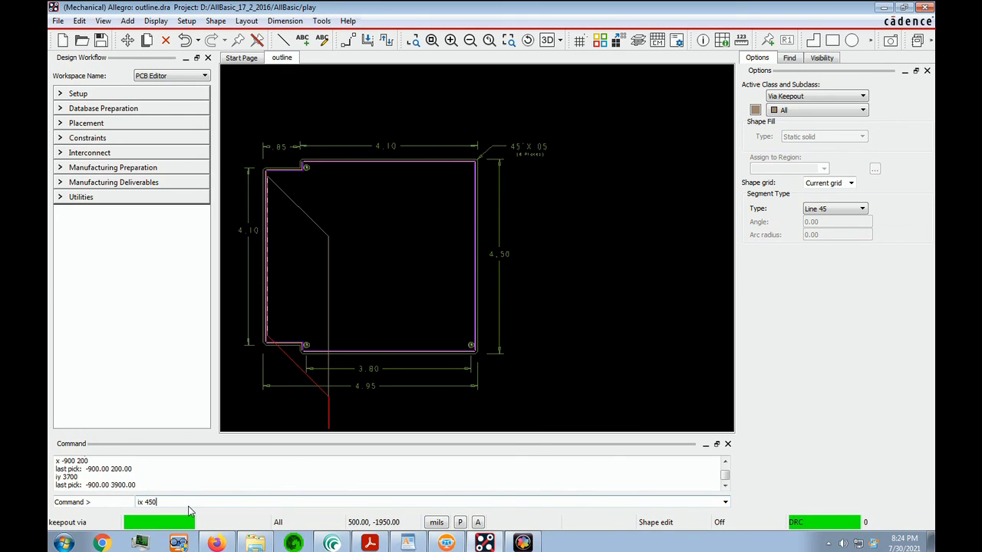
key(Return)
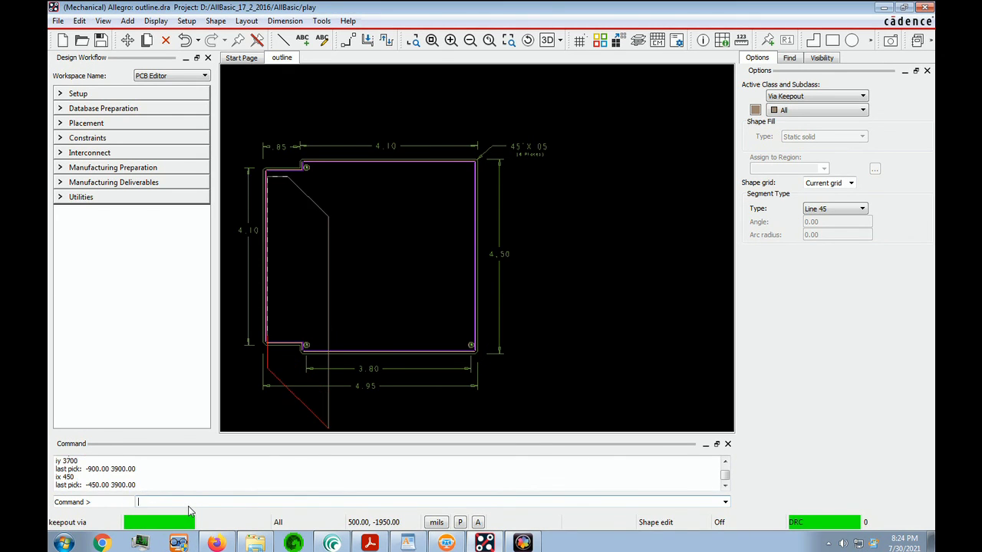
- Add the last via keepout edge with a Y increment of -3700 mils and finish the command to close the polygon
key(alt+Tab)
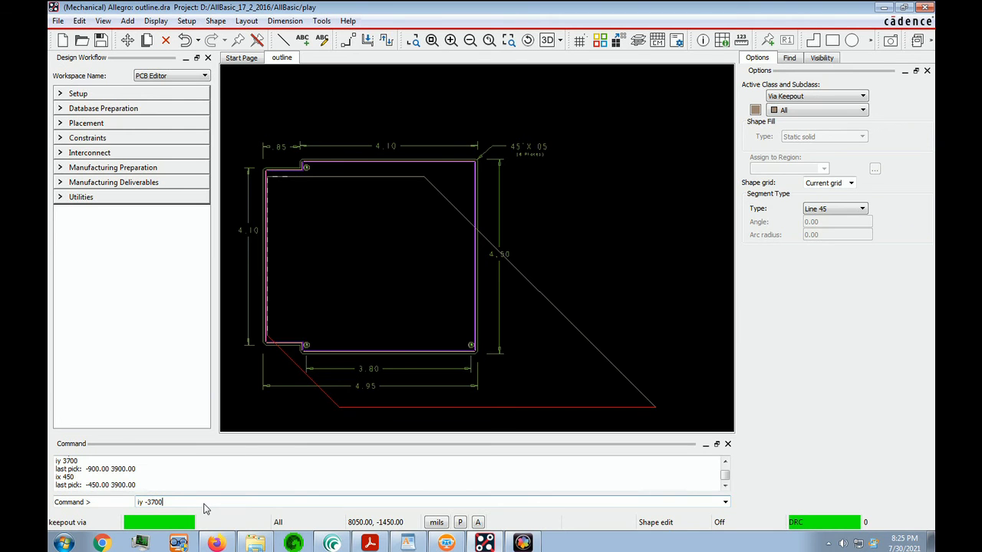
text(iy -3700)
key(Return)
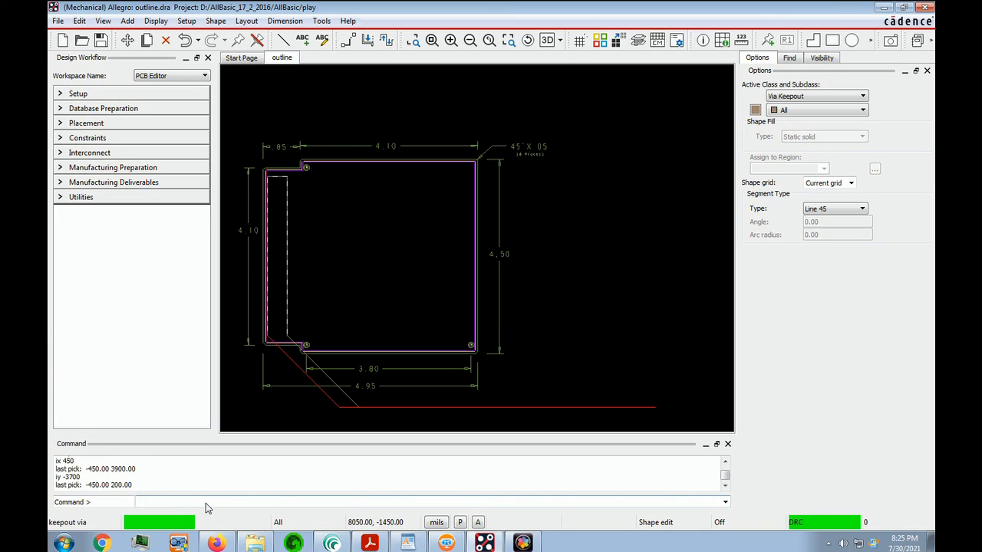
right_click(369, 301)
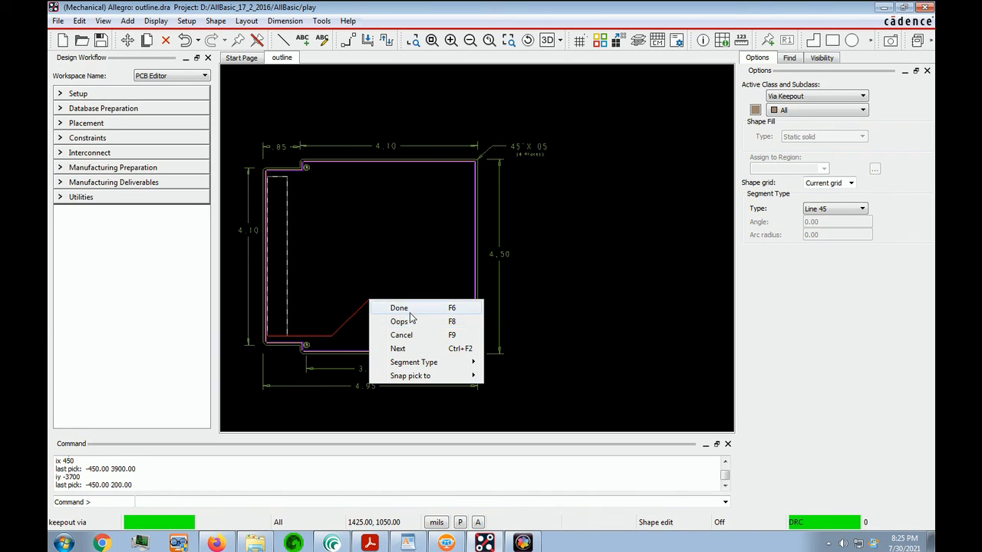
click(400, 308)
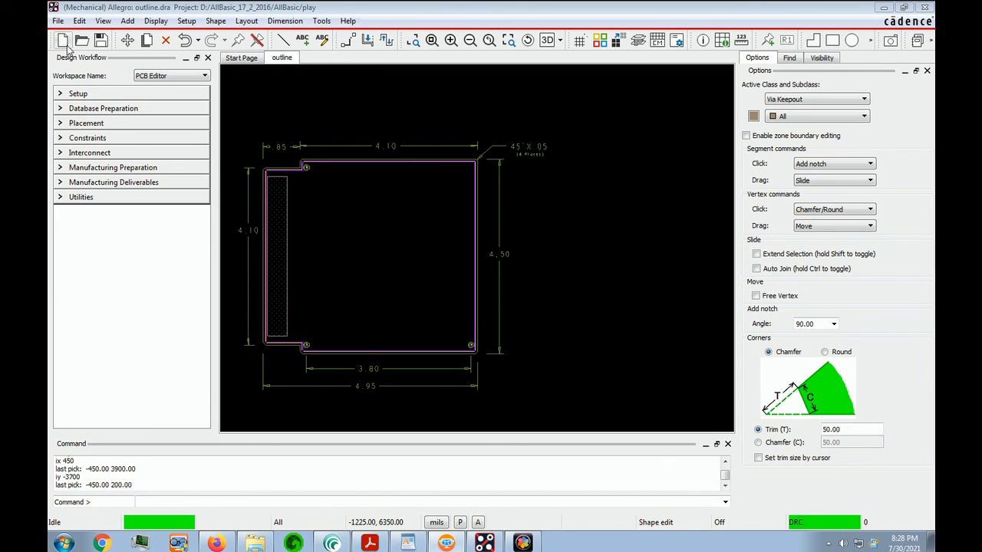
- Save the board outline symbol, overwriting the existing outline.dra file
click(57, 21)
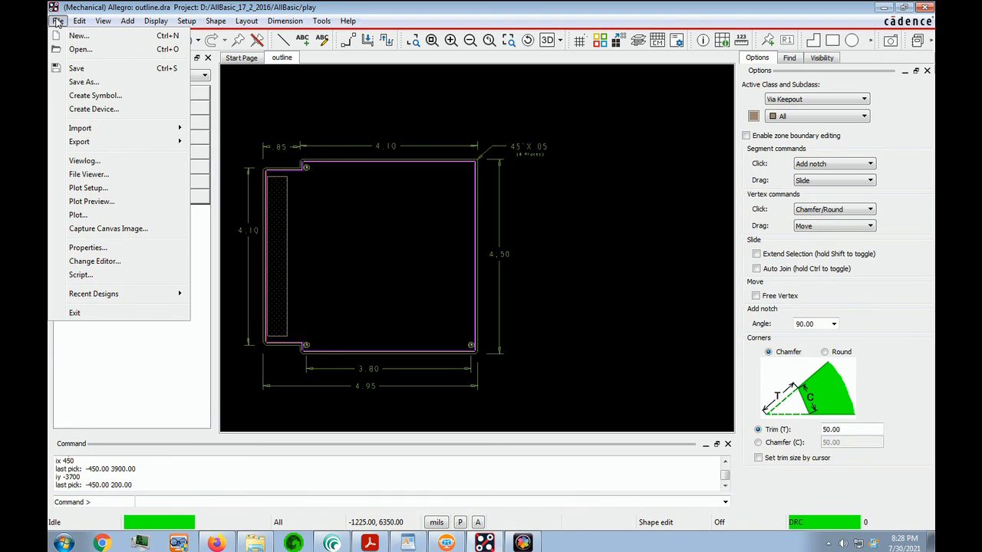
click(76, 69)
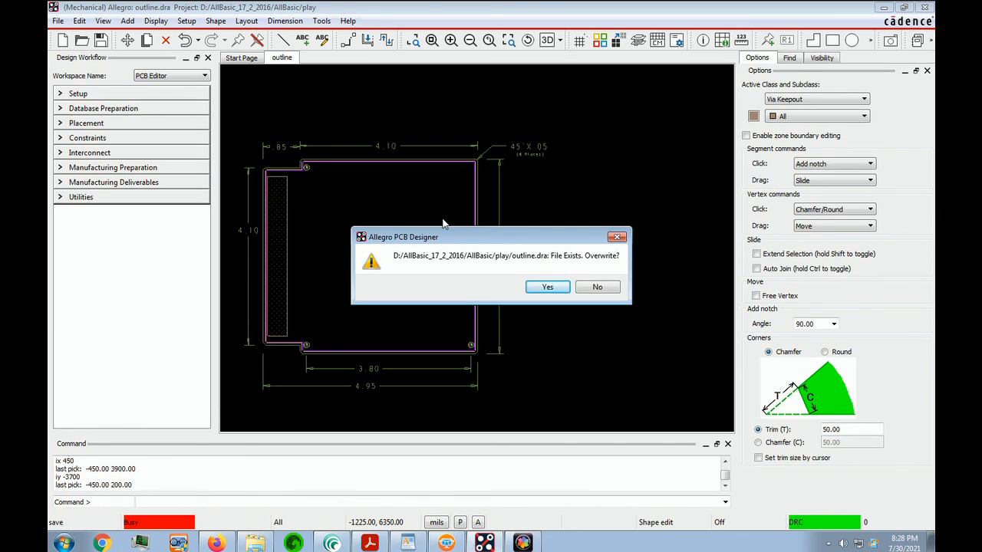
click(549, 288)
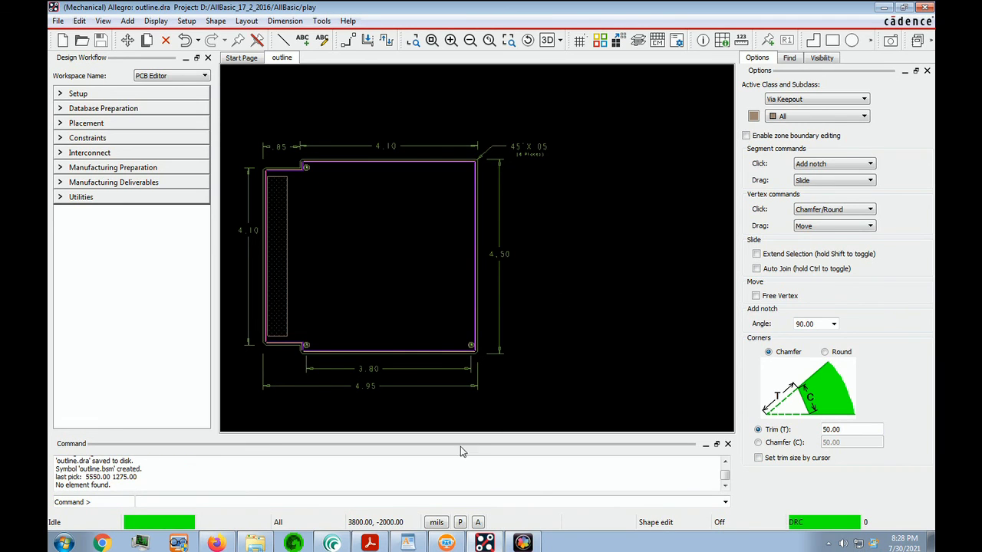